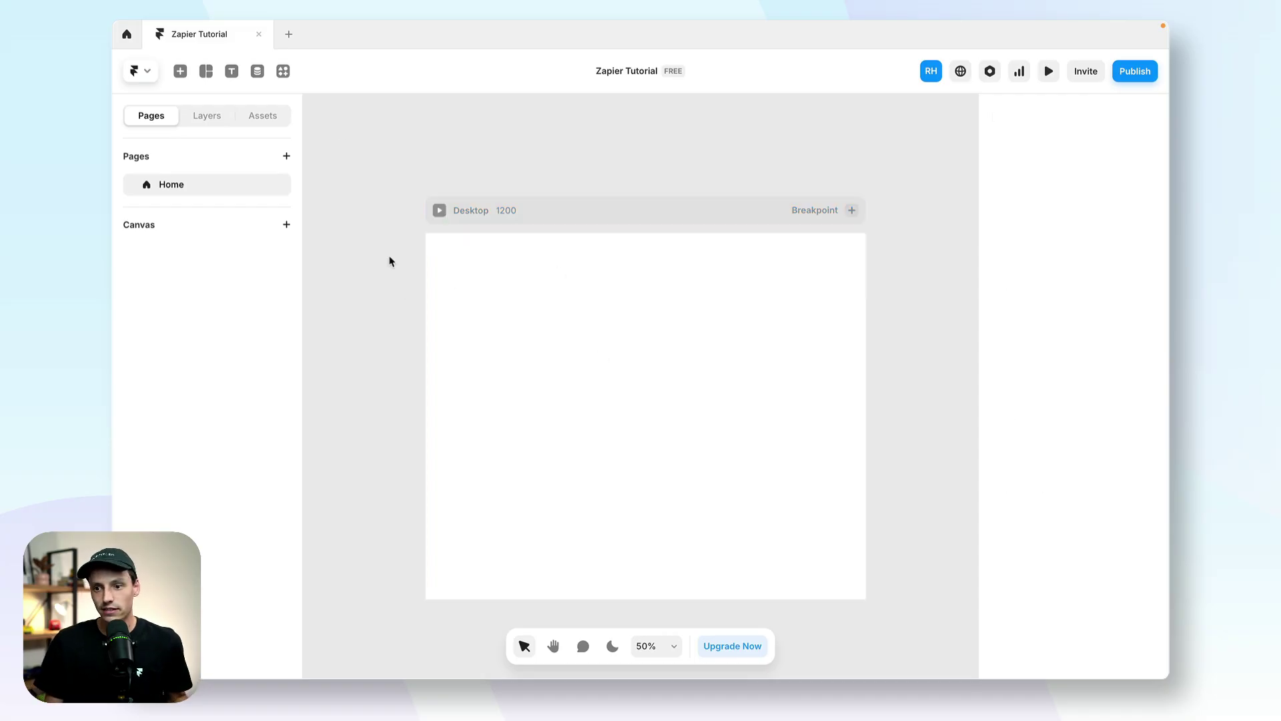
Step: Insert a new single-page FramerForms form onto the canvas
{"action": "left_click", "coordinate": [283, 71]}
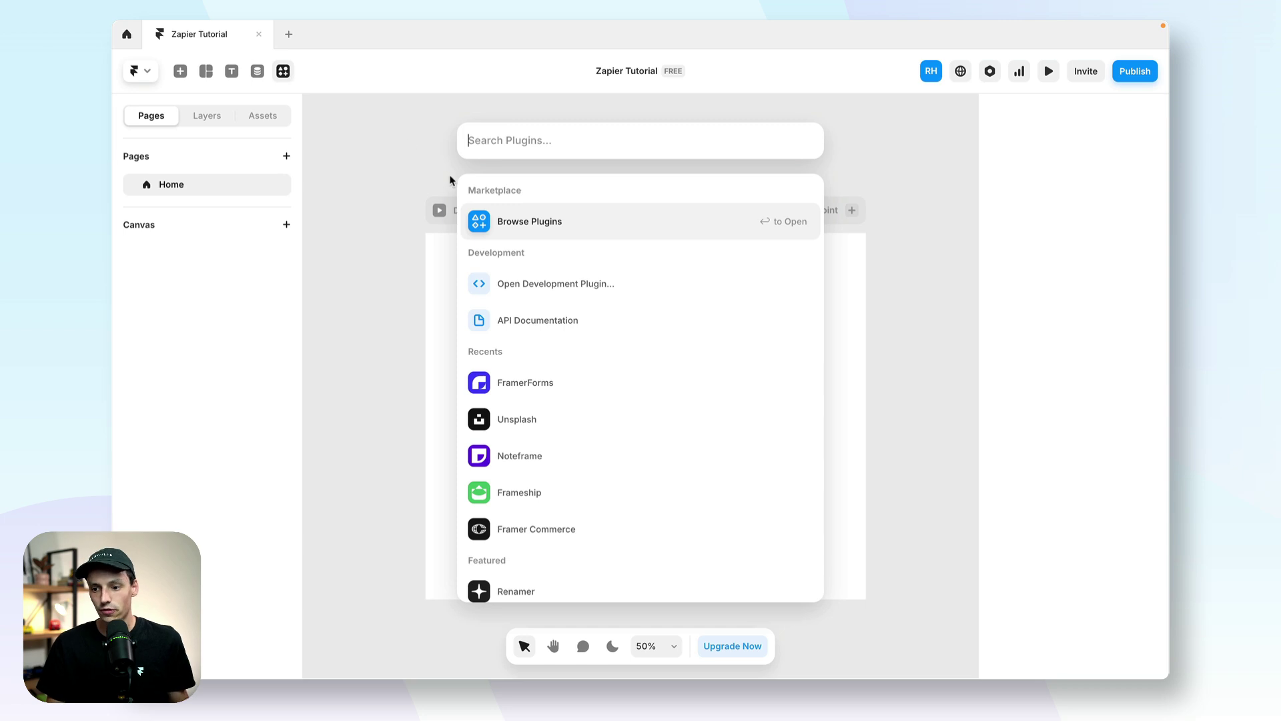
{"action": "left_click", "coordinate": [586, 389]}
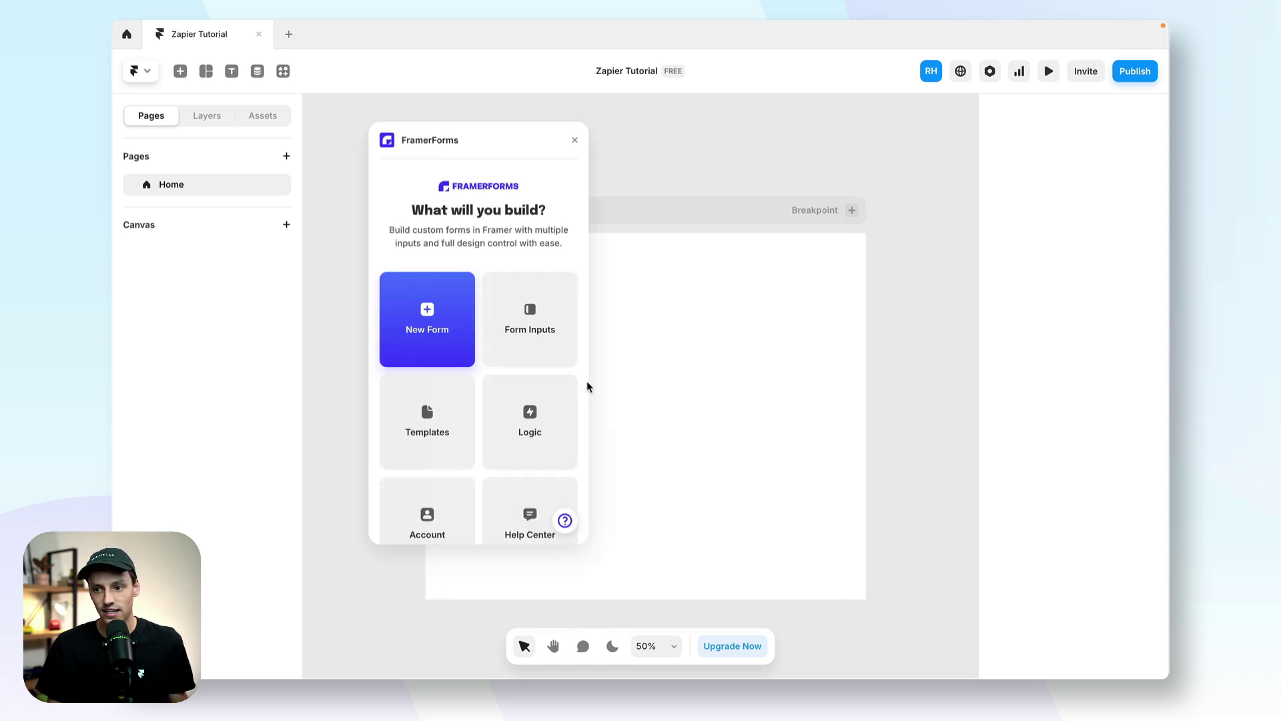
{"action": "left_click", "coordinate": [452, 328]}
{"action": "left_click", "coordinate": [484, 361]}
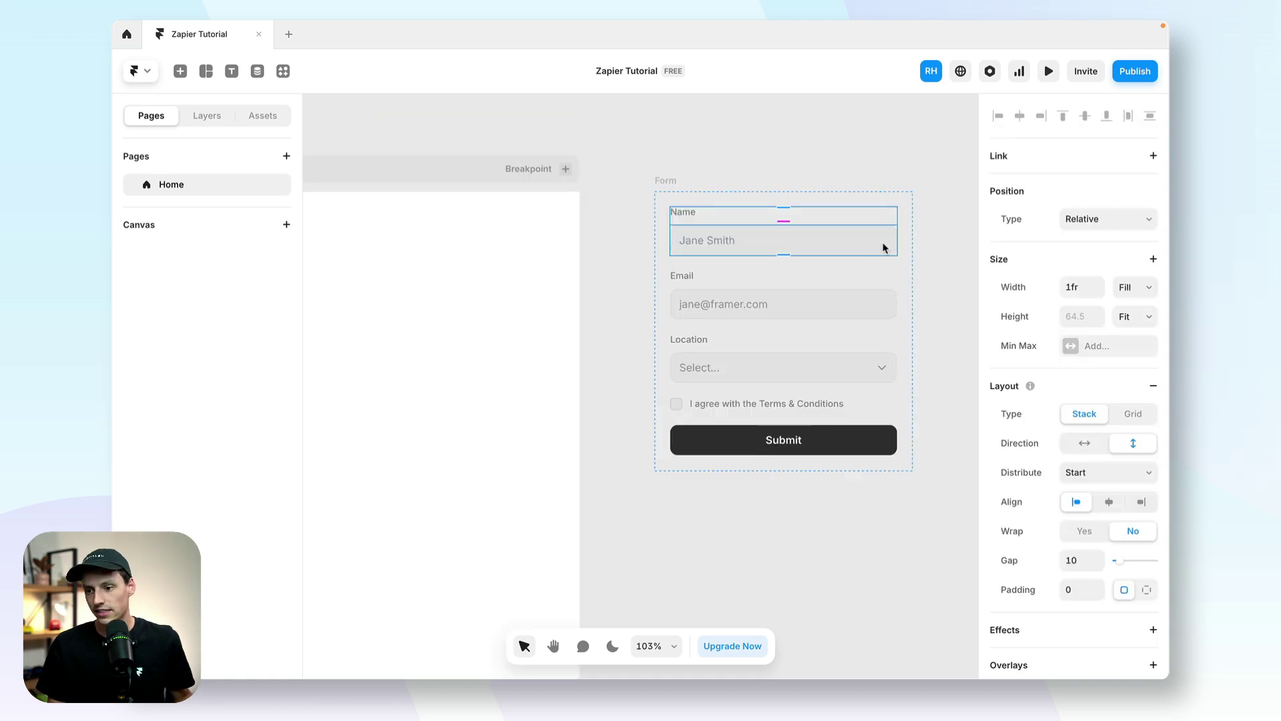
Step: Duplicate the Name field and move the copy below the Email field
{"action": "key", "text": "ctrl+d"}
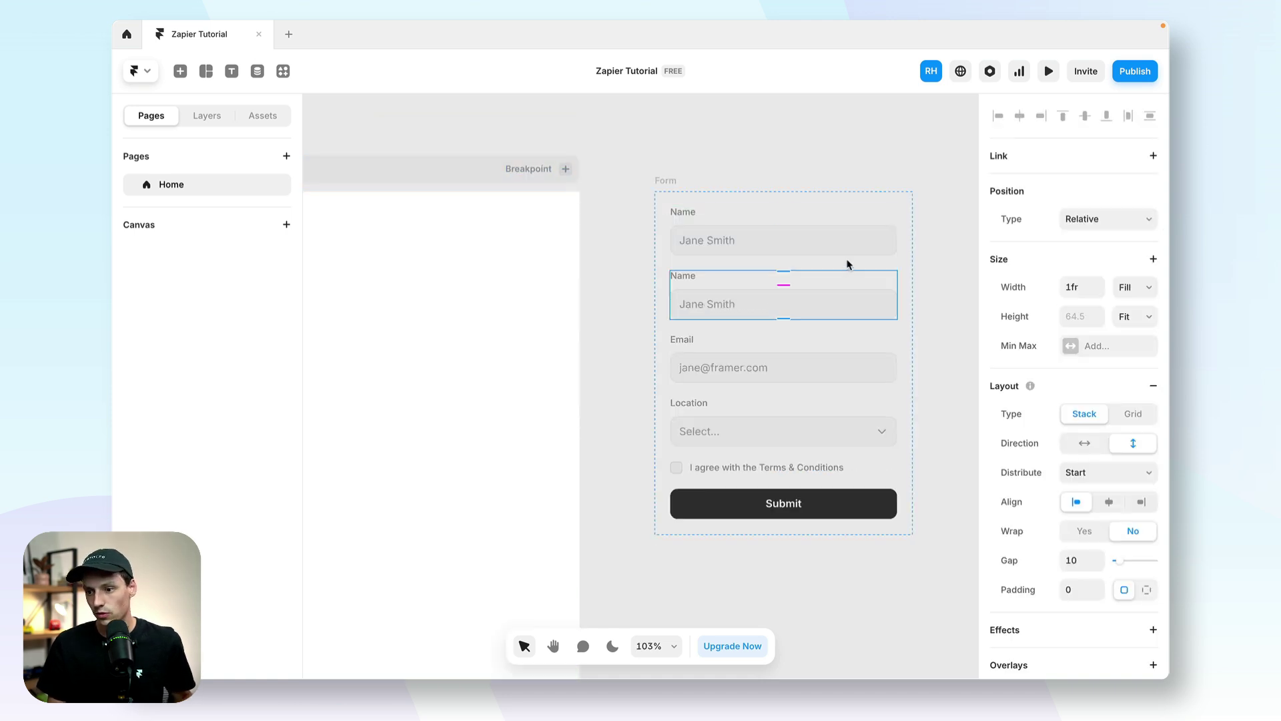
{"action": "left_click", "coordinate": [214, 118]}
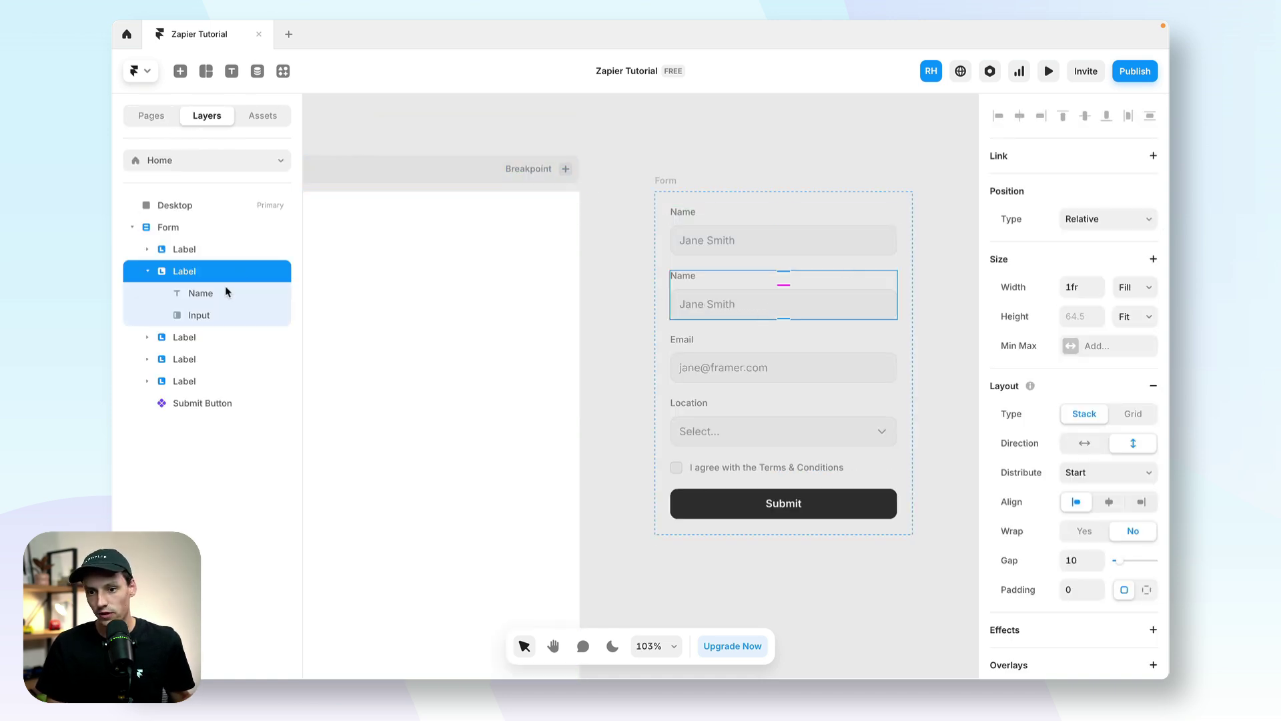
{"action": "left_click", "coordinate": [147, 271]}
{"action": "left_click_drag", "start_coordinate": [194, 276], "coordinate": [187, 301]}
Step: Rename the duplicated field's label to Title and the Location label to Color Option
{"action": "left_click", "coordinate": [686, 344]}
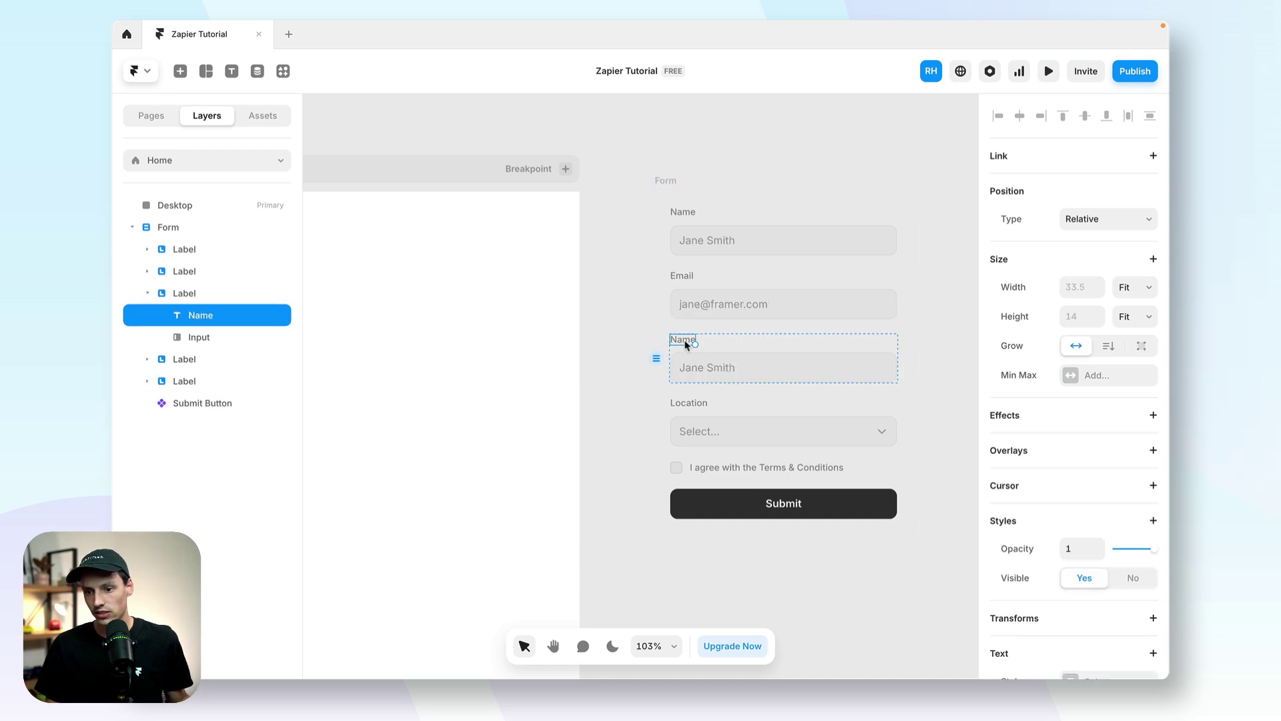
{"action": "double_click", "coordinate": [685, 344]}
{"action": "type", "text": "Title"}
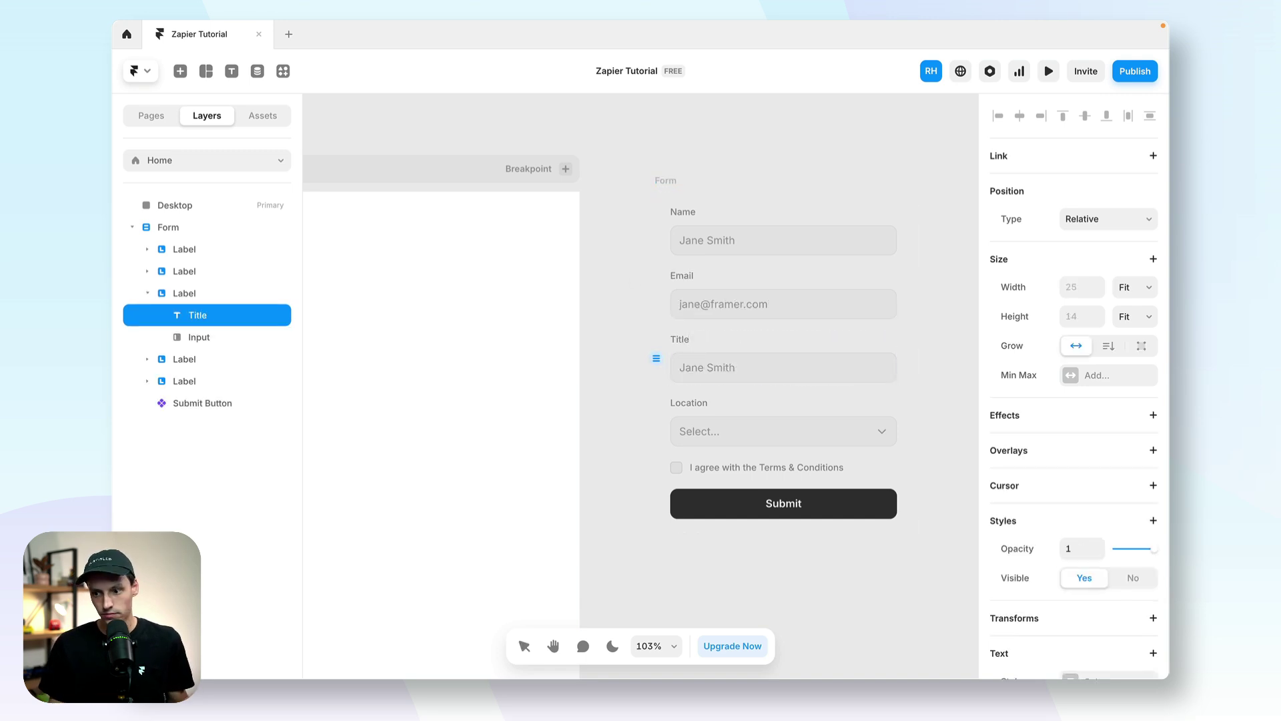
{"action": "double_click", "coordinate": [689, 403]}
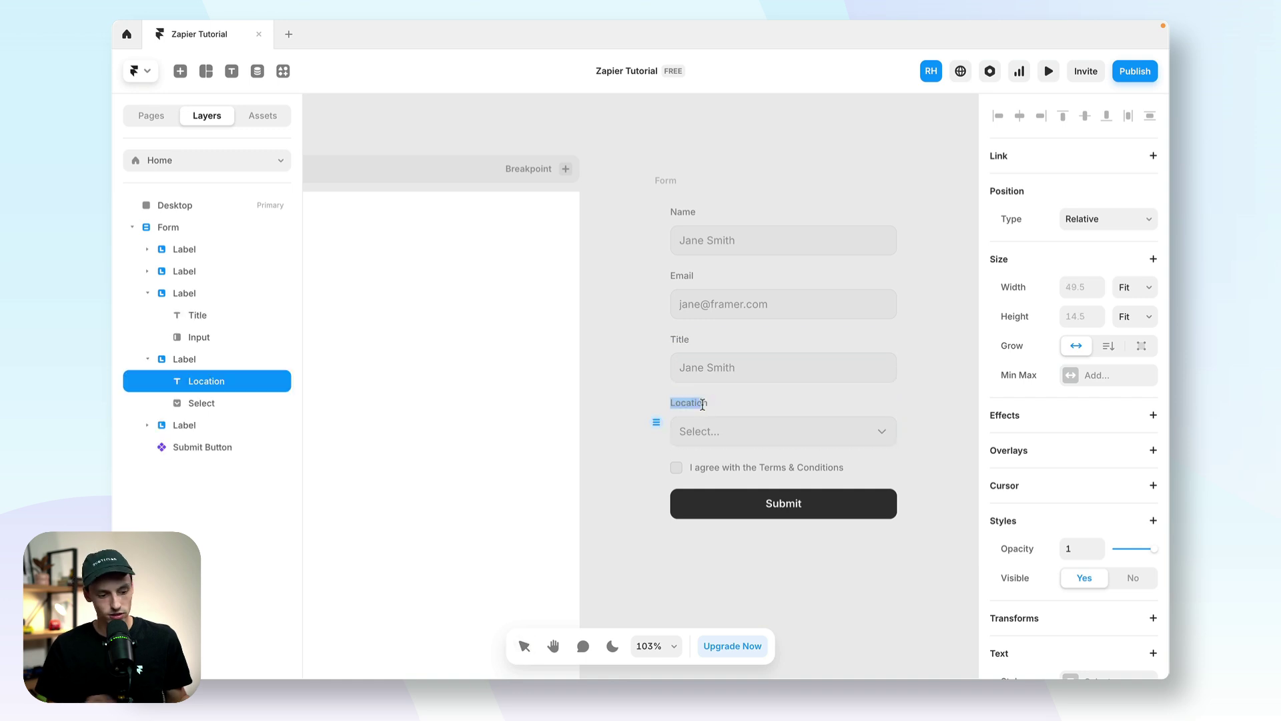
{"action": "type", "text": "Color Op"}
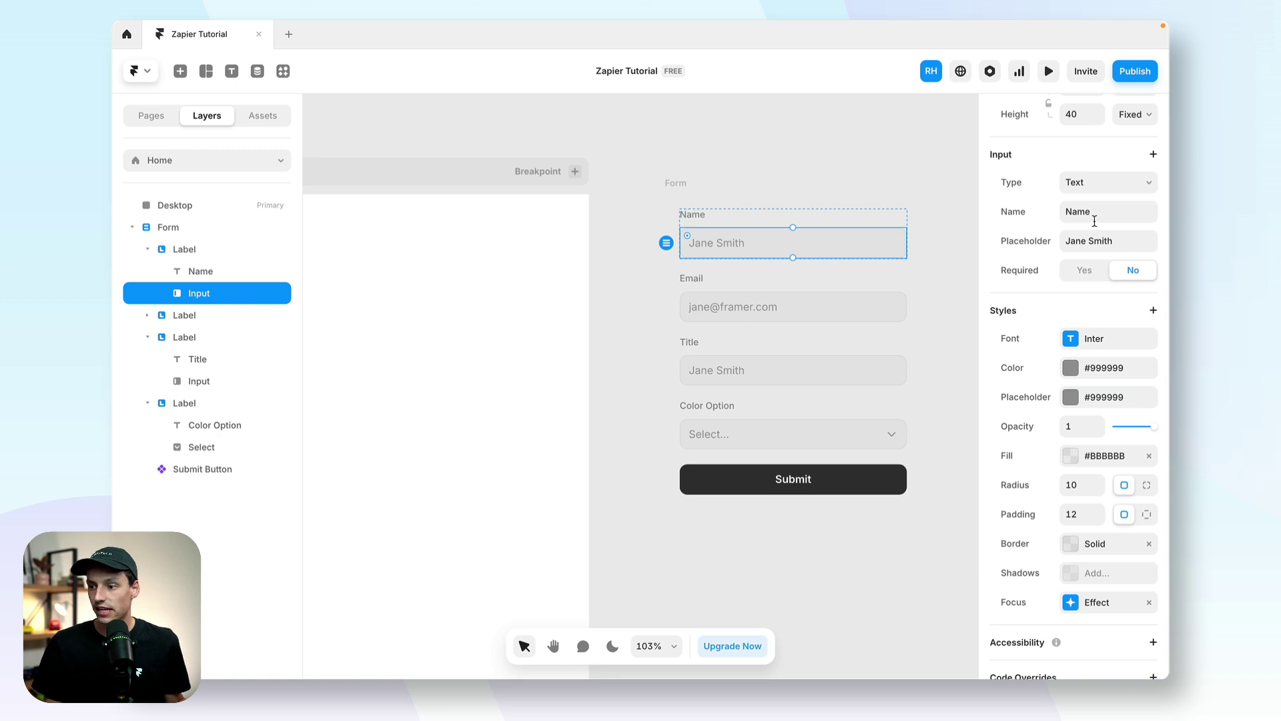
Step: Give the Title field's input the field name Title
{"action": "left_click", "coordinate": [1095, 220]}
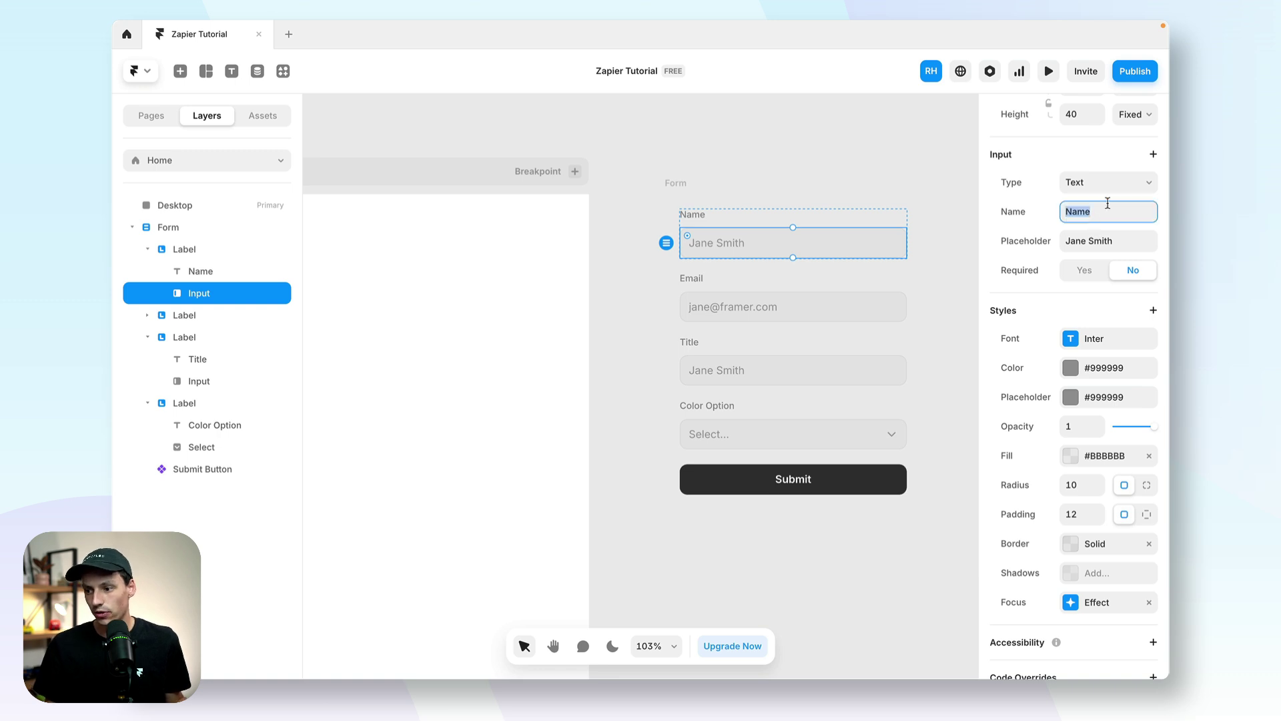
{"action": "left_click", "coordinate": [794, 303]}
{"action": "scroll", "coordinate": [1097, 368], "scroll_direction": "down", "scroll_amount": 5}
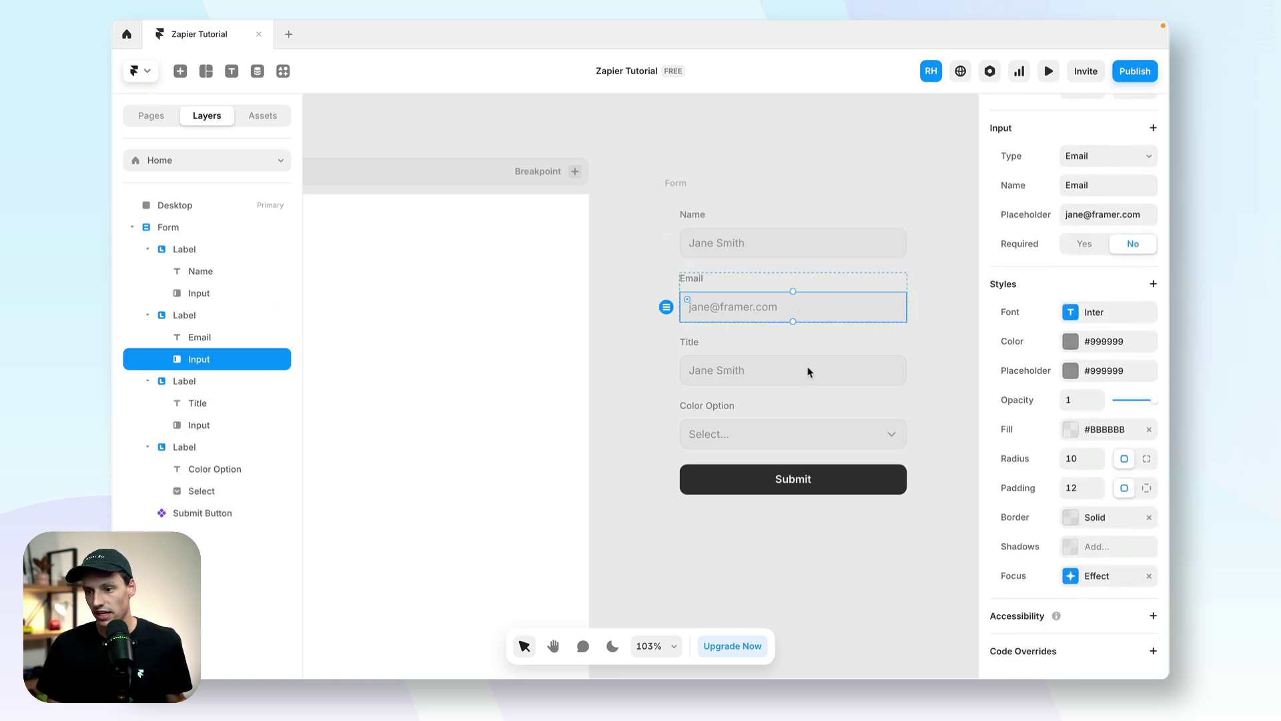
{"action": "left_click", "coordinate": [788, 376]}
{"action": "scroll", "coordinate": [1087, 440], "scroll_direction": "down", "scroll_amount": 2}
{"action": "left_click", "coordinate": [1098, 233]}
{"action": "type", "text": "Title"}
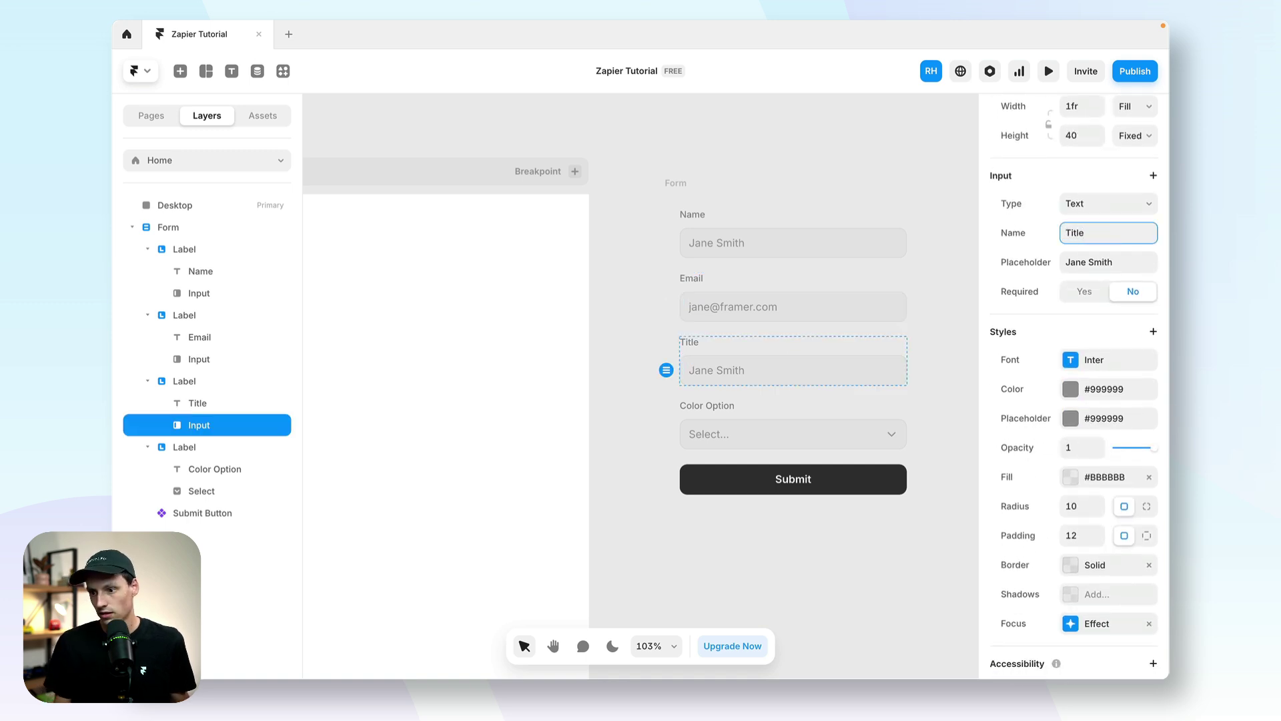
Step: Name the colour dropdown Color and rename its first option to Red
{"action": "left_click", "coordinate": [785, 435]}
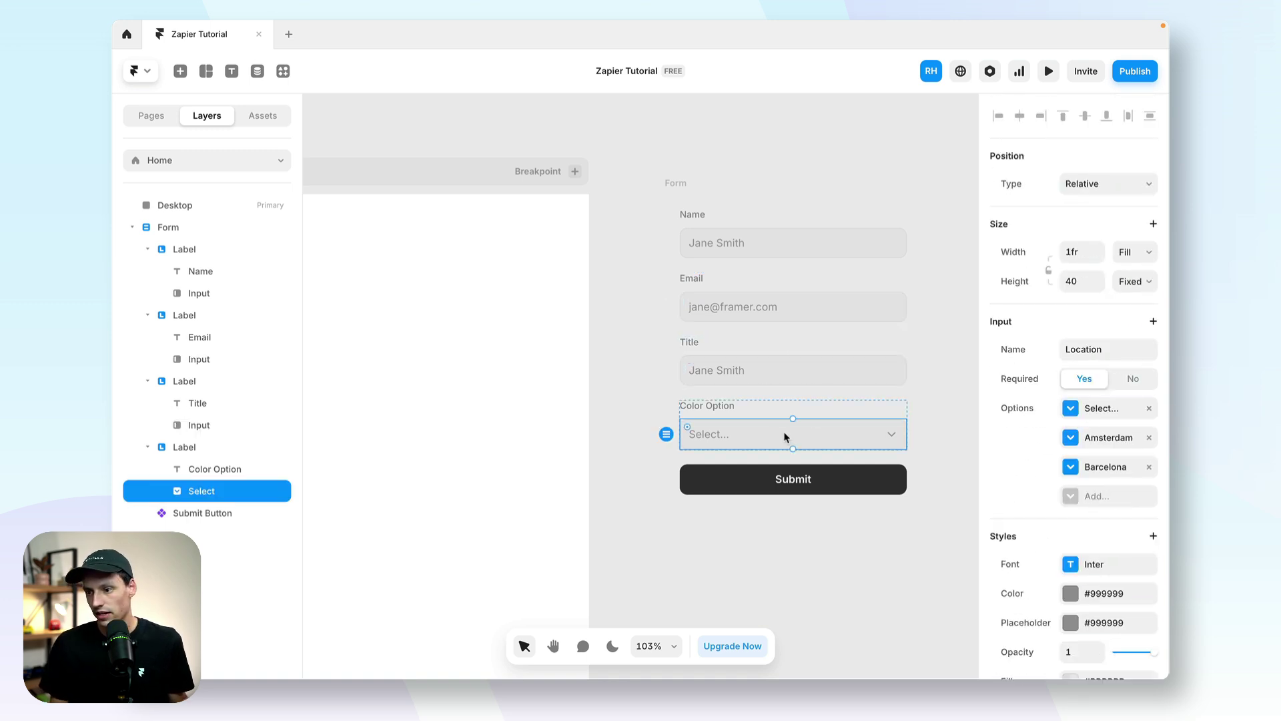
{"action": "left_click", "coordinate": [1103, 351]}
{"action": "type", "text": "Color"}
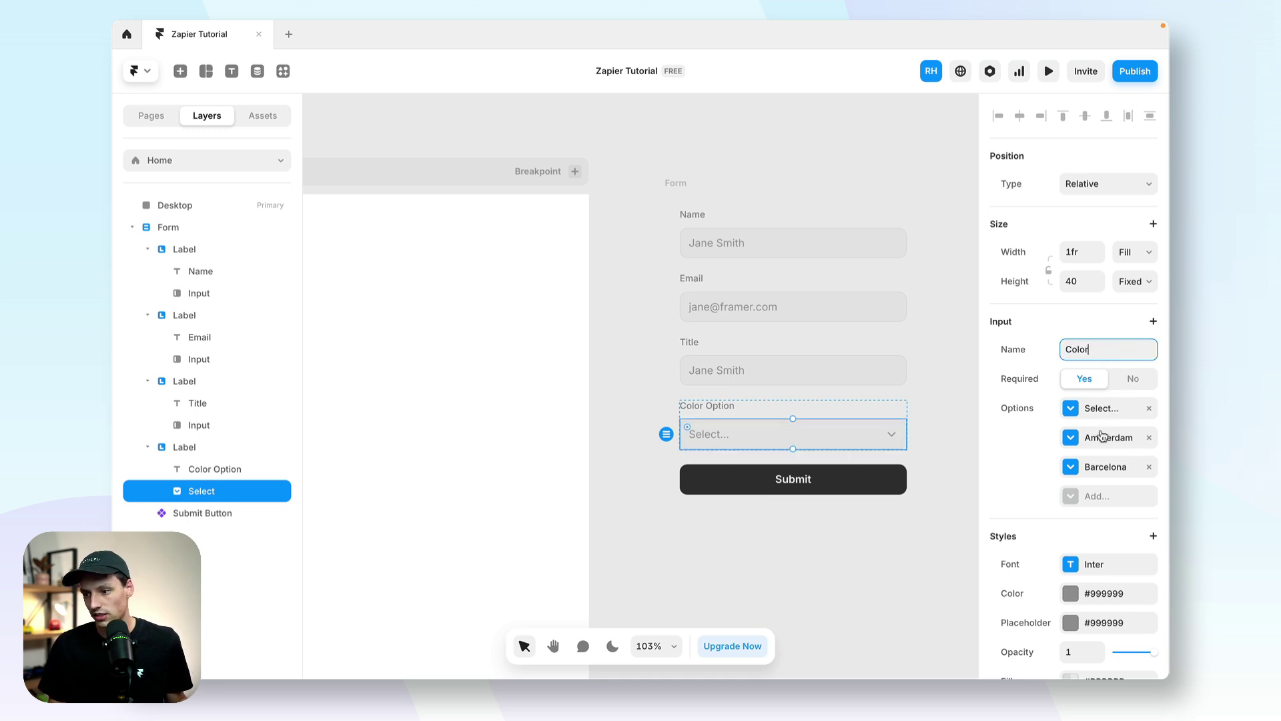
{"action": "left_click", "coordinate": [1101, 409]}
{"action": "left_click", "coordinate": [906, 506]}
{"action": "type", "text": "Red"}
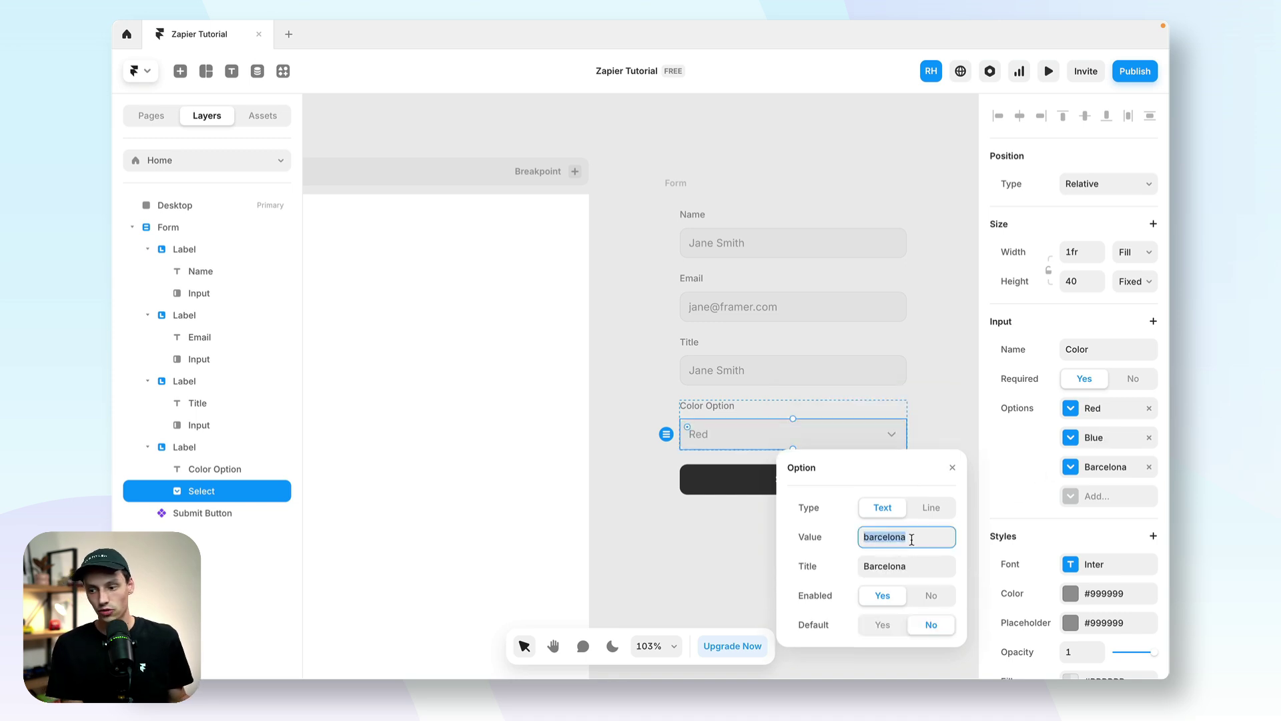
Step: Name the last dropdown option green, then nest the form in Desktop, centred horizontally
{"action": "type", "text": "green"}
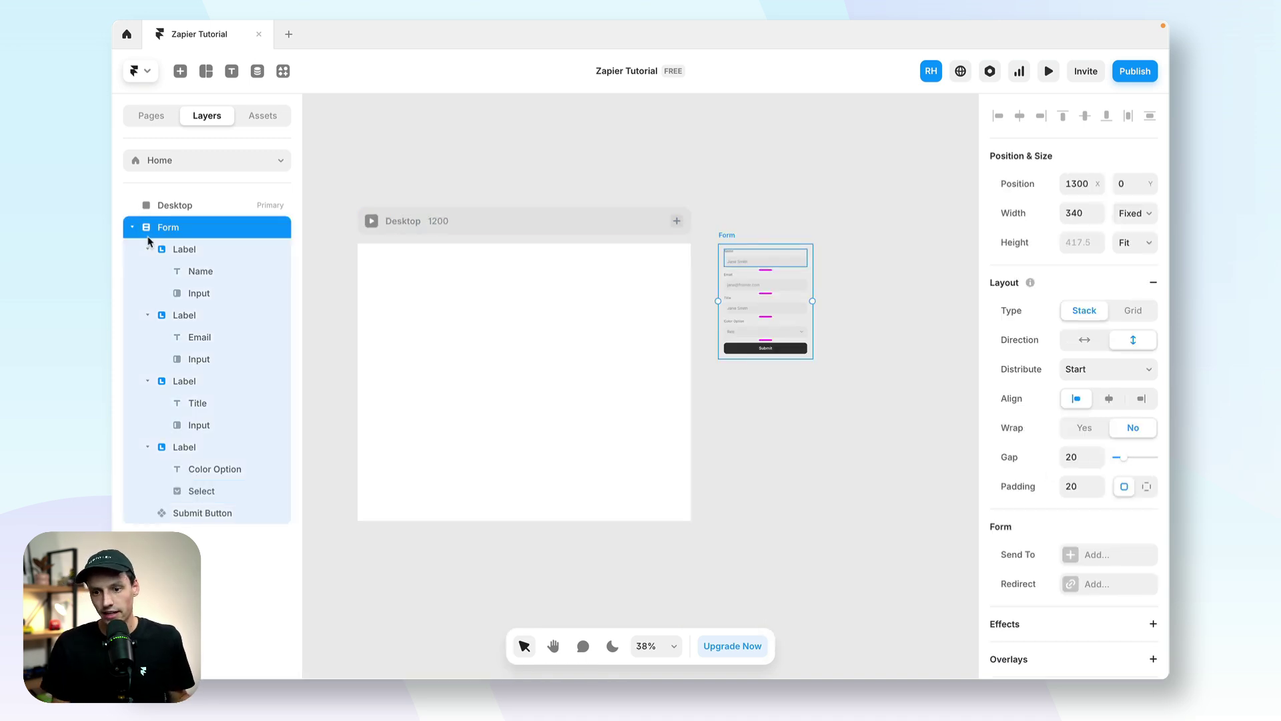
{"action": "left_click_drag", "start_coordinate": [149, 240], "coordinate": [166, 205]}
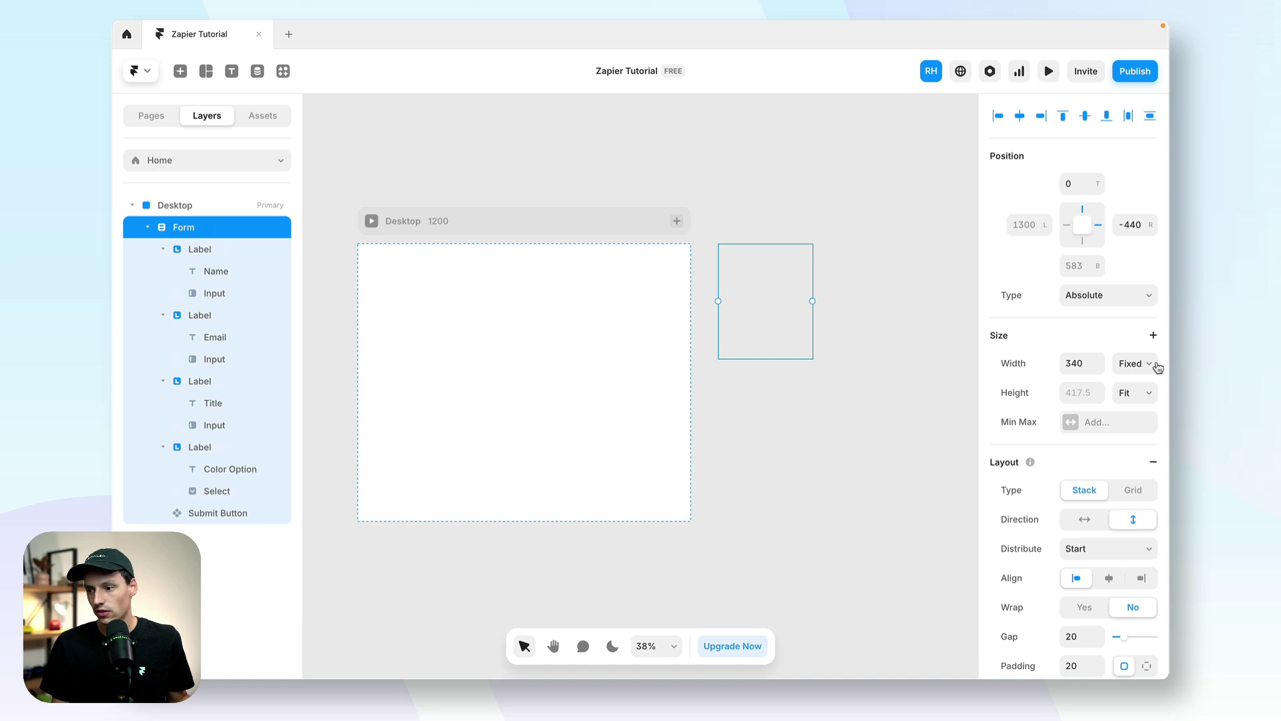
{"action": "left_click", "coordinate": [1104, 576]}
{"action": "left_click", "coordinate": [1023, 119]}
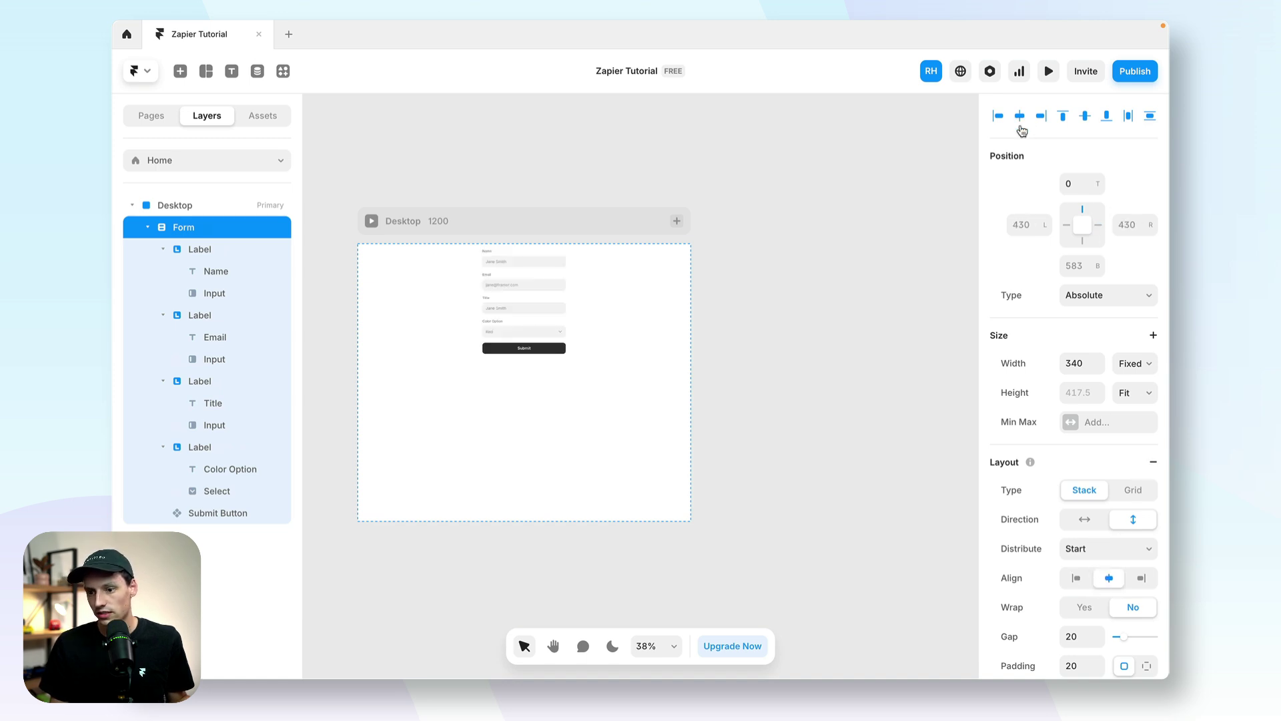
Step: Give the Desktop frame a stack layout distributed to Center so the form sits vertically centred
{"action": "left_click", "coordinate": [275, 199]}
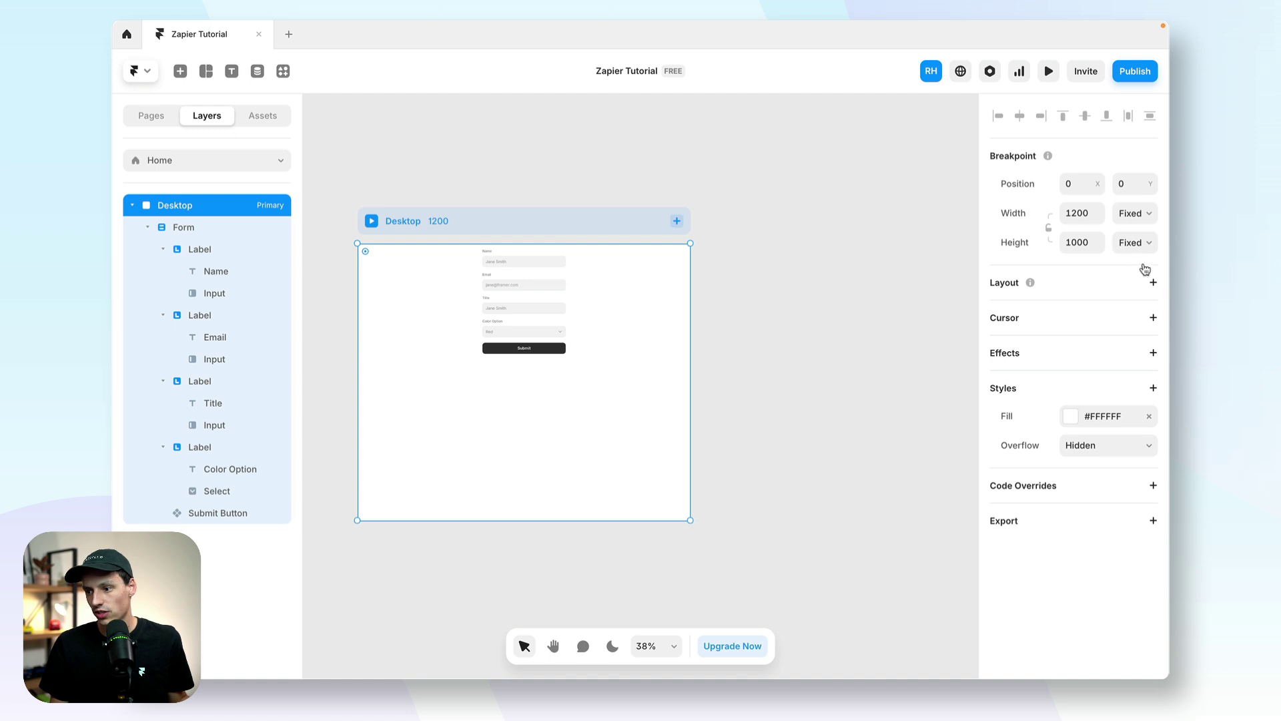
{"action": "left_click", "coordinate": [1152, 283]}
{"action": "left_click", "coordinate": [1113, 384]}
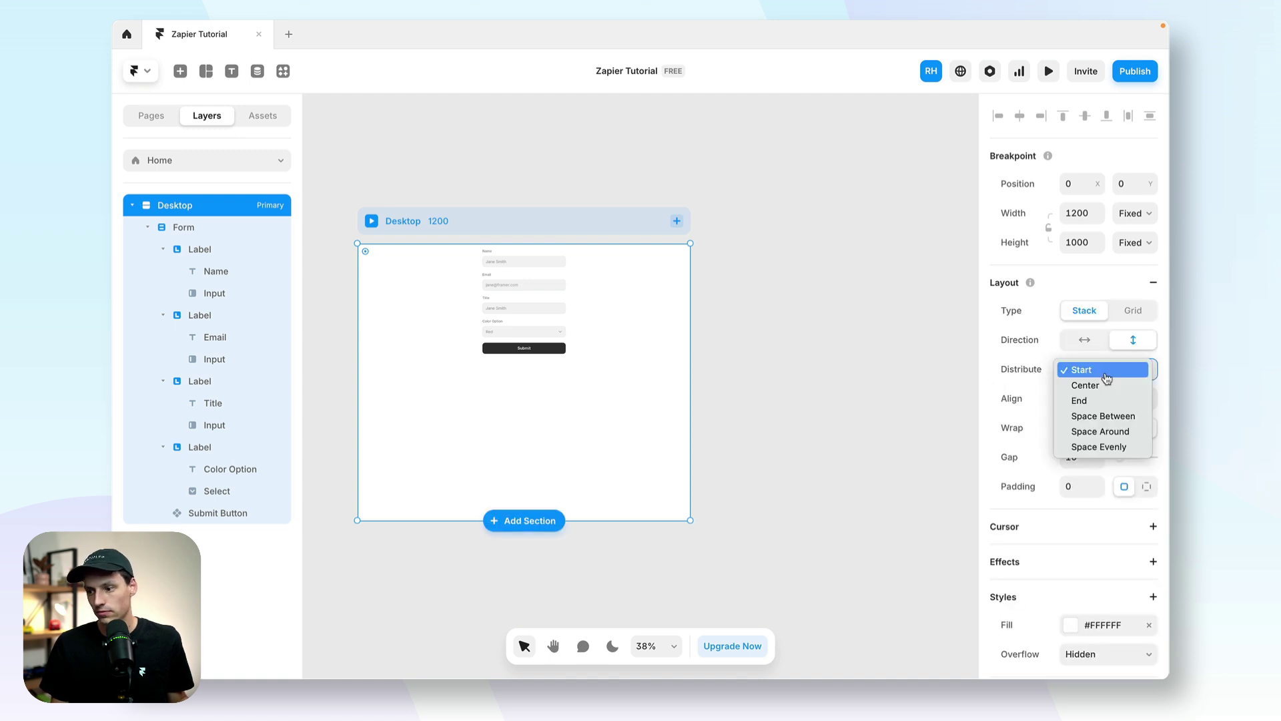
{"action": "left_click", "coordinate": [1109, 383]}
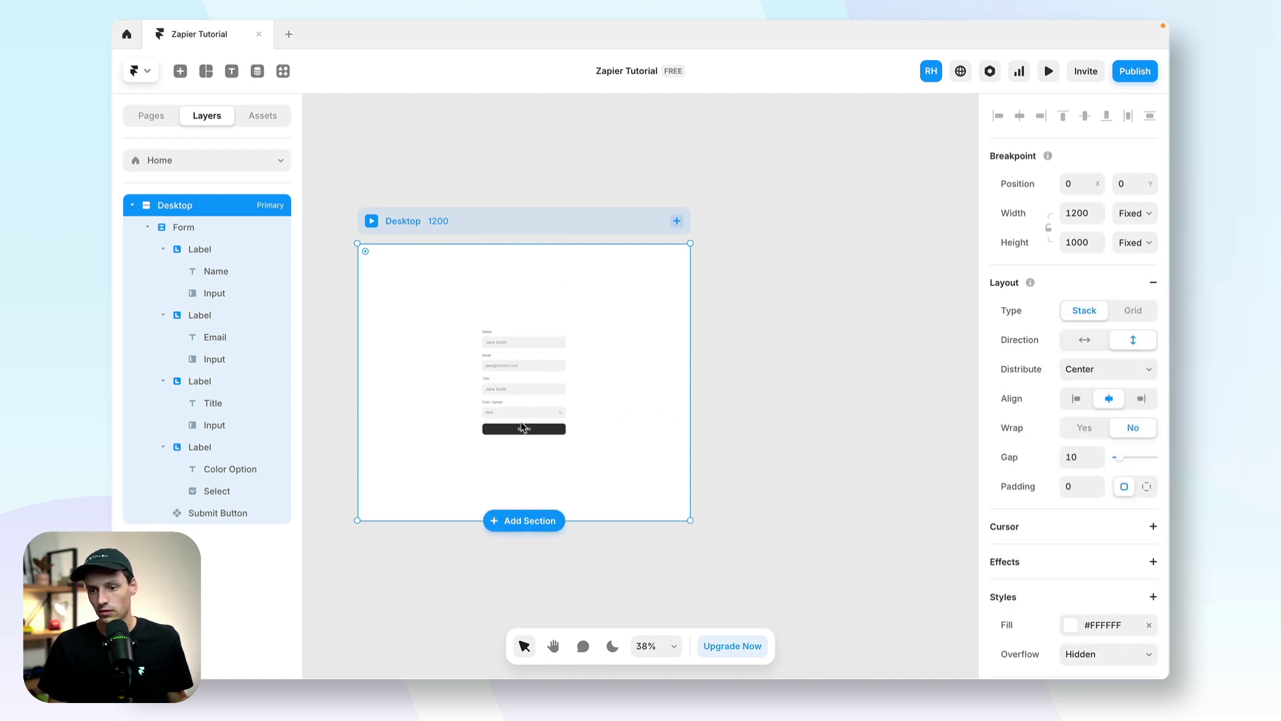
{"action": "left_click", "coordinate": [523, 427]}
{"action": "scroll", "coordinate": [1155, 459], "scroll_direction": "down", "scroll_amount": 2}
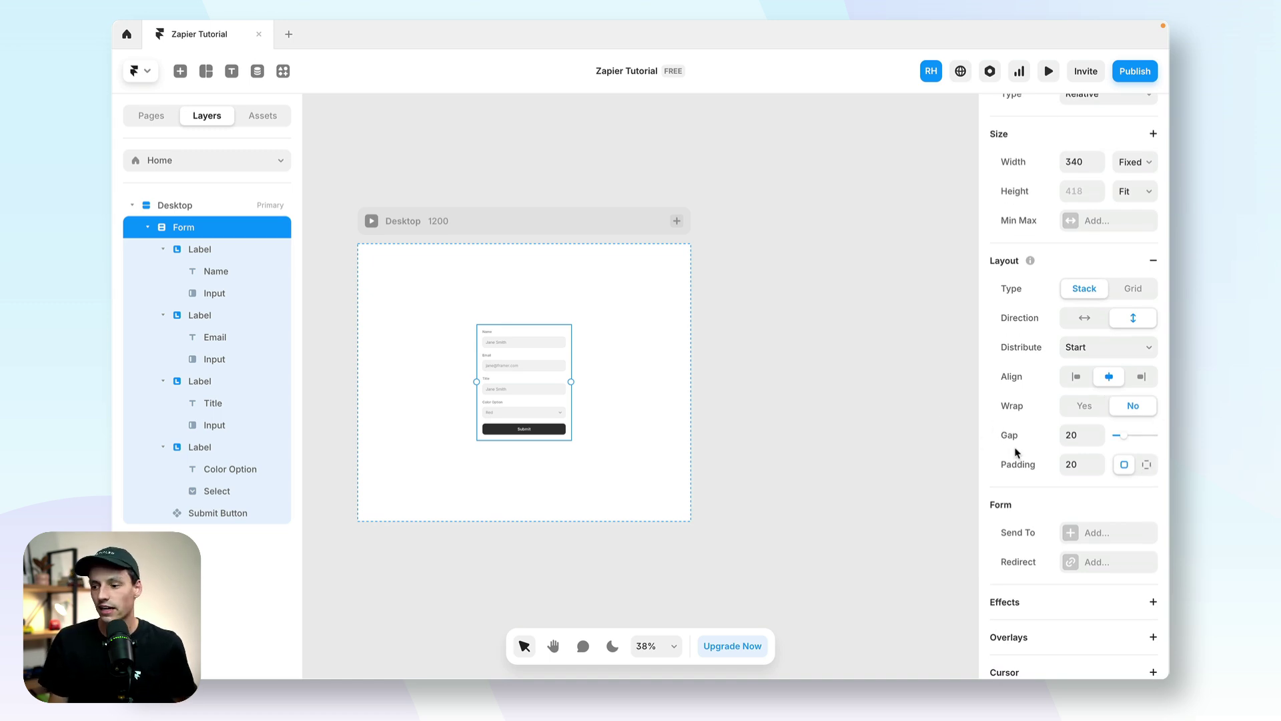
Step: Make the form send its submissions to a Webhook destination, leaving the API URL empty
{"action": "left_click", "coordinate": [1070, 535]}
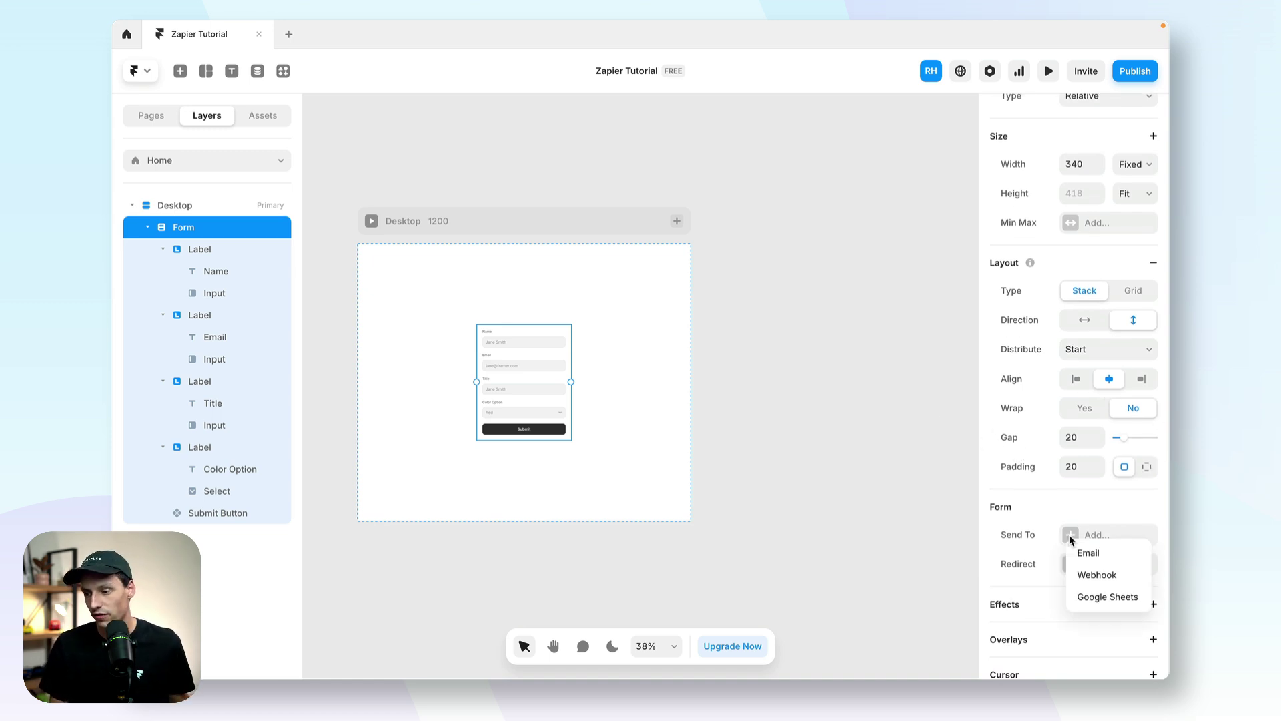
{"action": "left_click", "coordinate": [1128, 577]}
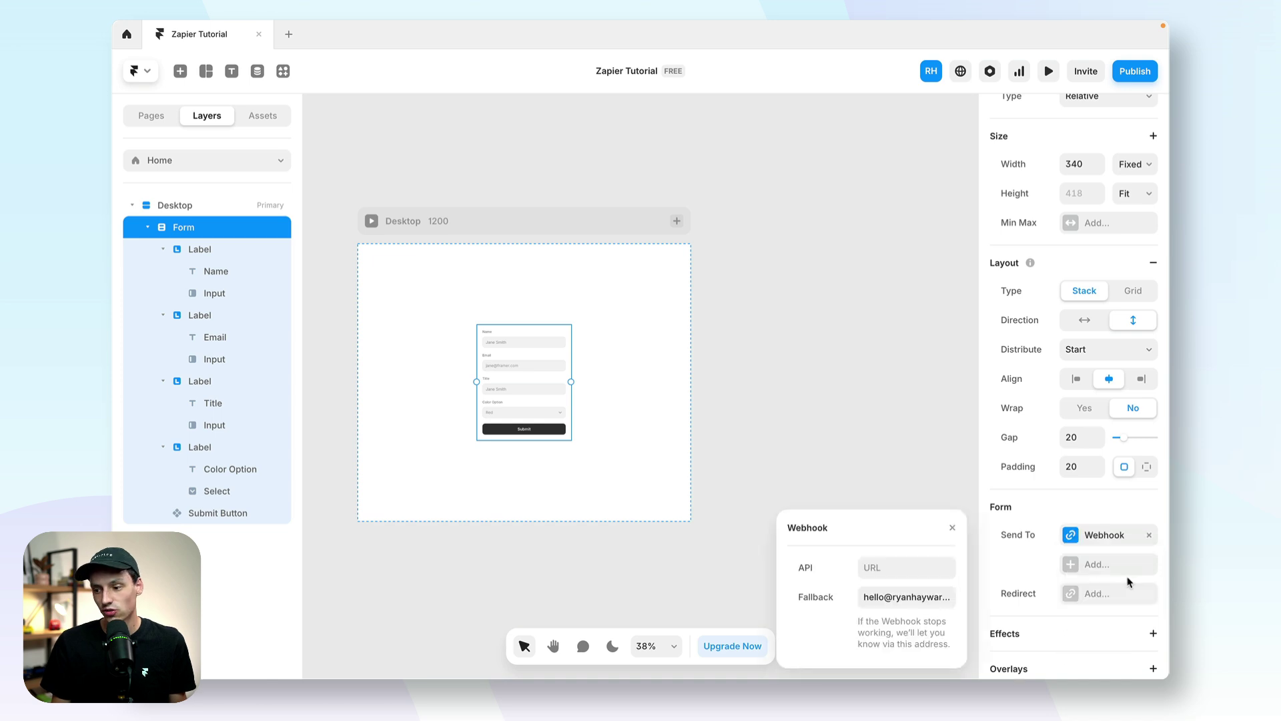
{"action": "left_click", "coordinate": [1126, 566]}
{"action": "left_click", "coordinate": [1104, 585]}
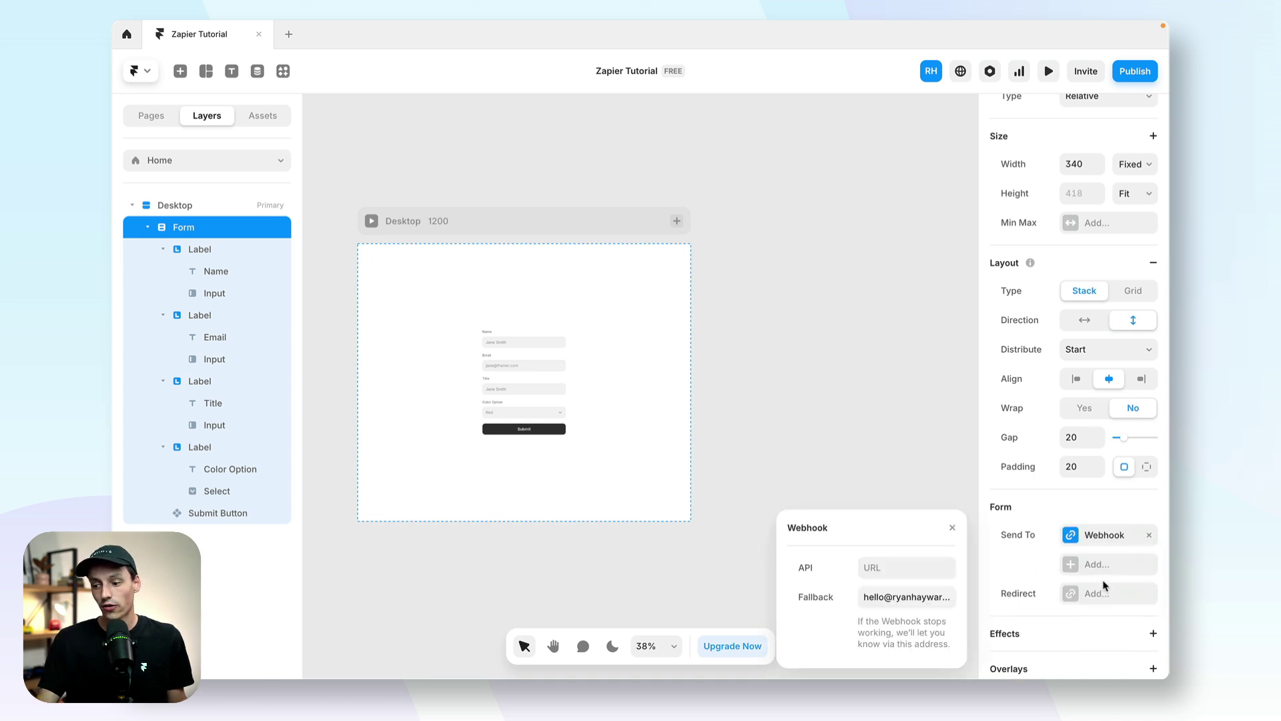
{"action": "left_click", "coordinate": [909, 564]}
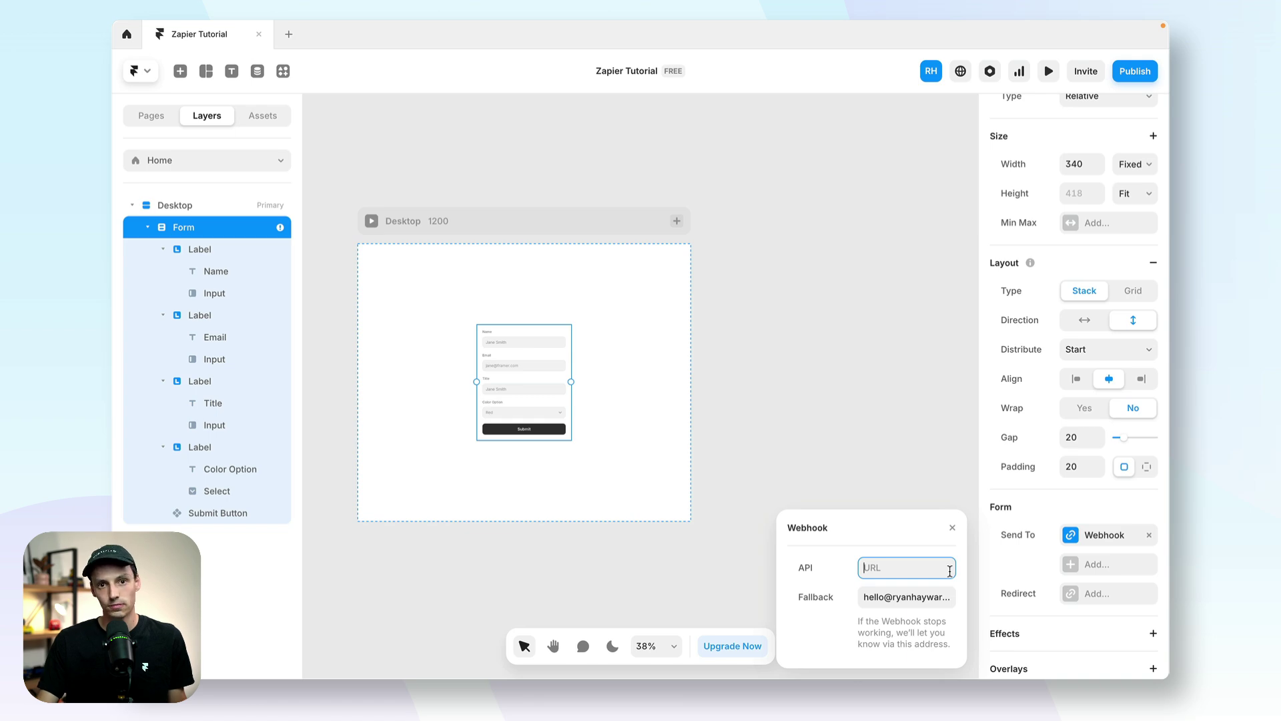
Step: Switch over to the Zapier dashboard
{"action": "key", "text": "ctrl+Right"}
{"action": "key", "text": "ctrl+Left"}
{"action": "key", "text": "super+Tab"}
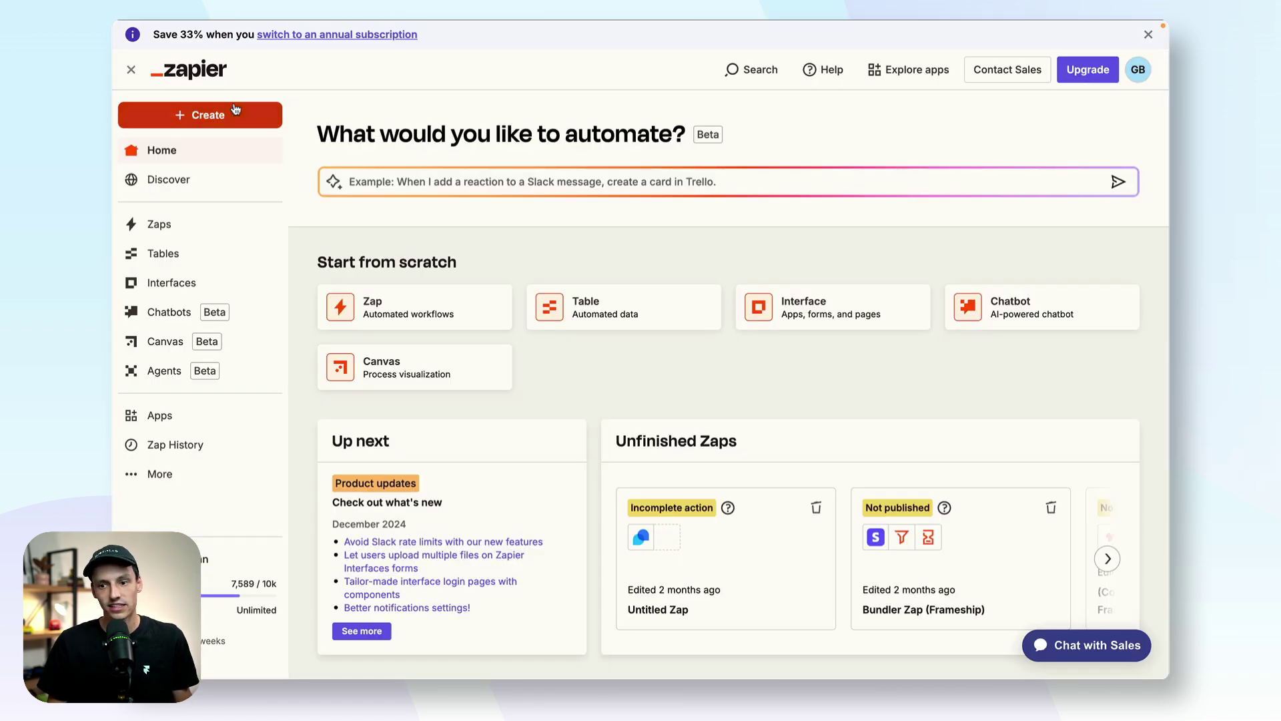
Step: Create a new Zap named 'Framer Workflow'
{"action": "left_click", "coordinate": [240, 116]}
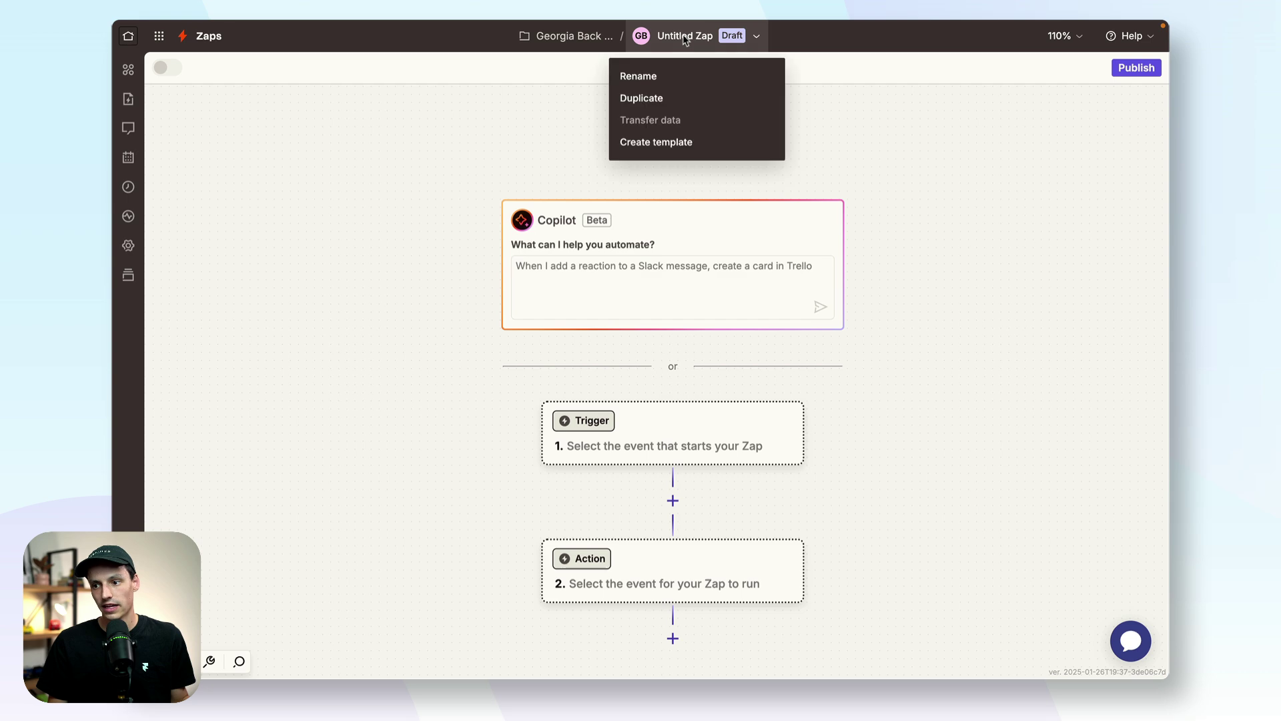
{"action": "left_click", "coordinate": [676, 75]}
{"action": "type", "text": "Framer Workflow"}
{"action": "key", "text": "Return"}
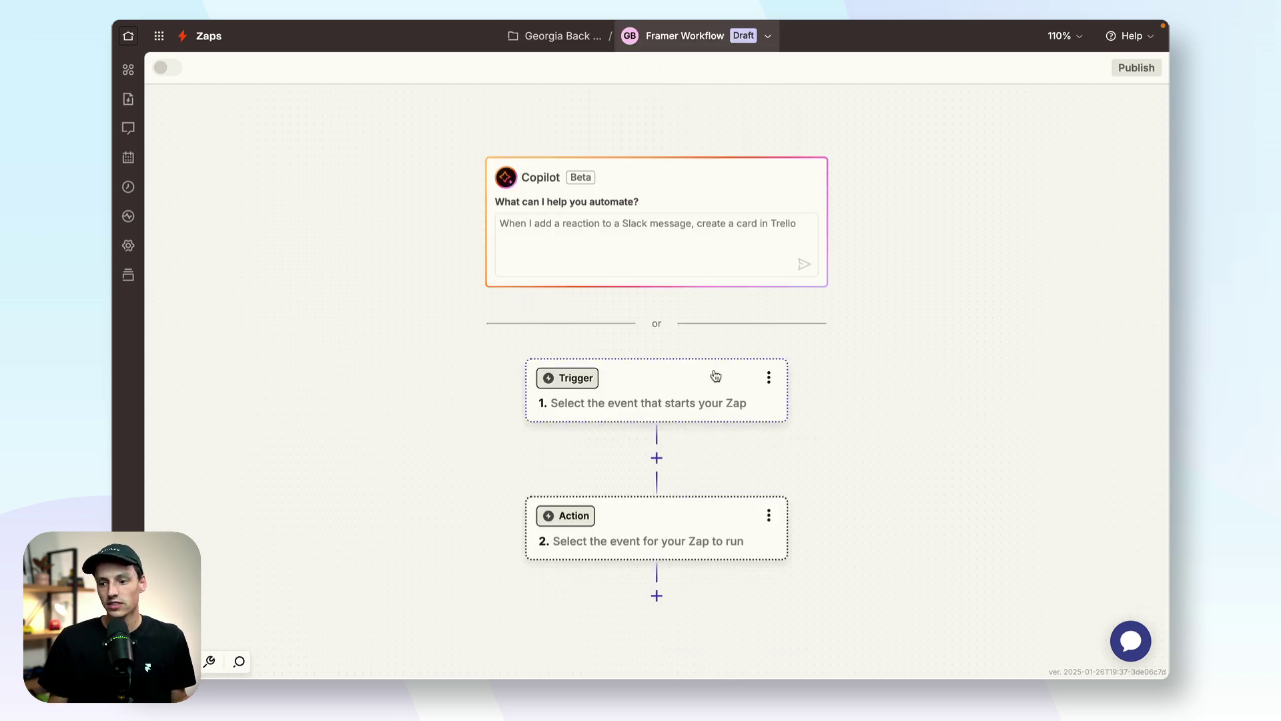
Step: Search 'webhoo' and choose Webhooks by Zapier as the trigger app
{"action": "left_click", "coordinate": [715, 376]}
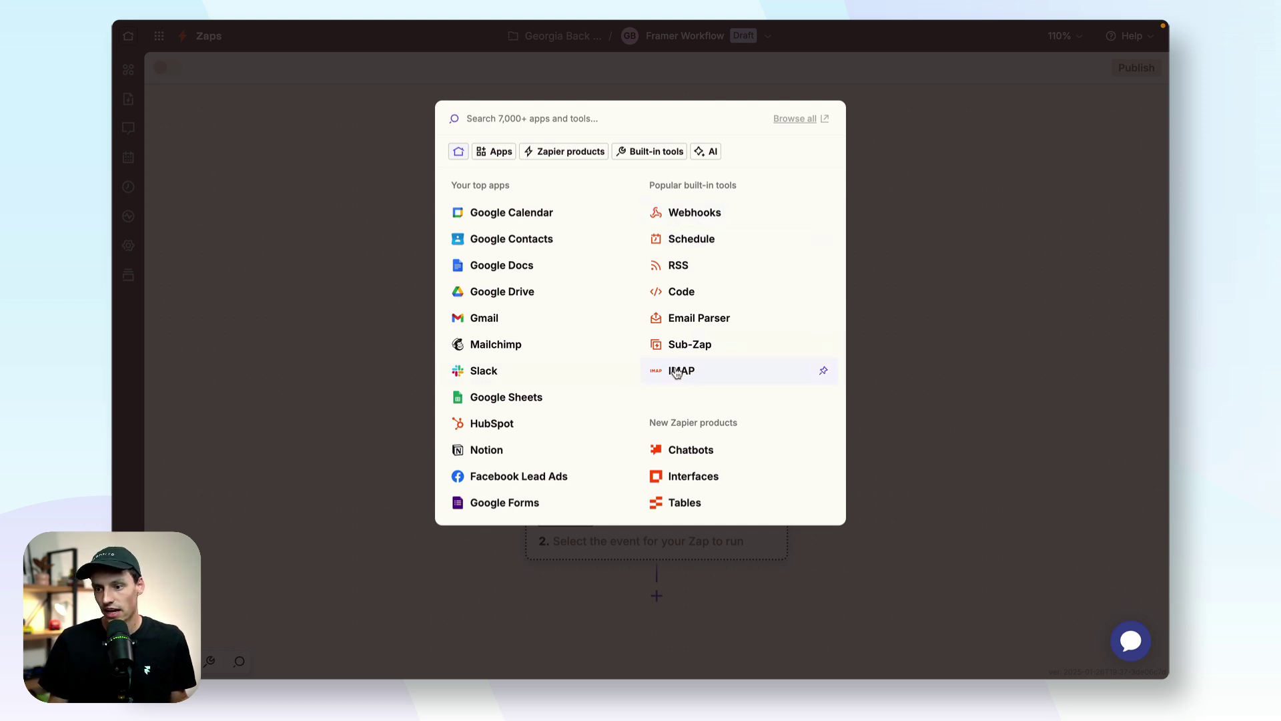
{"action": "type", "text": "webhook"}
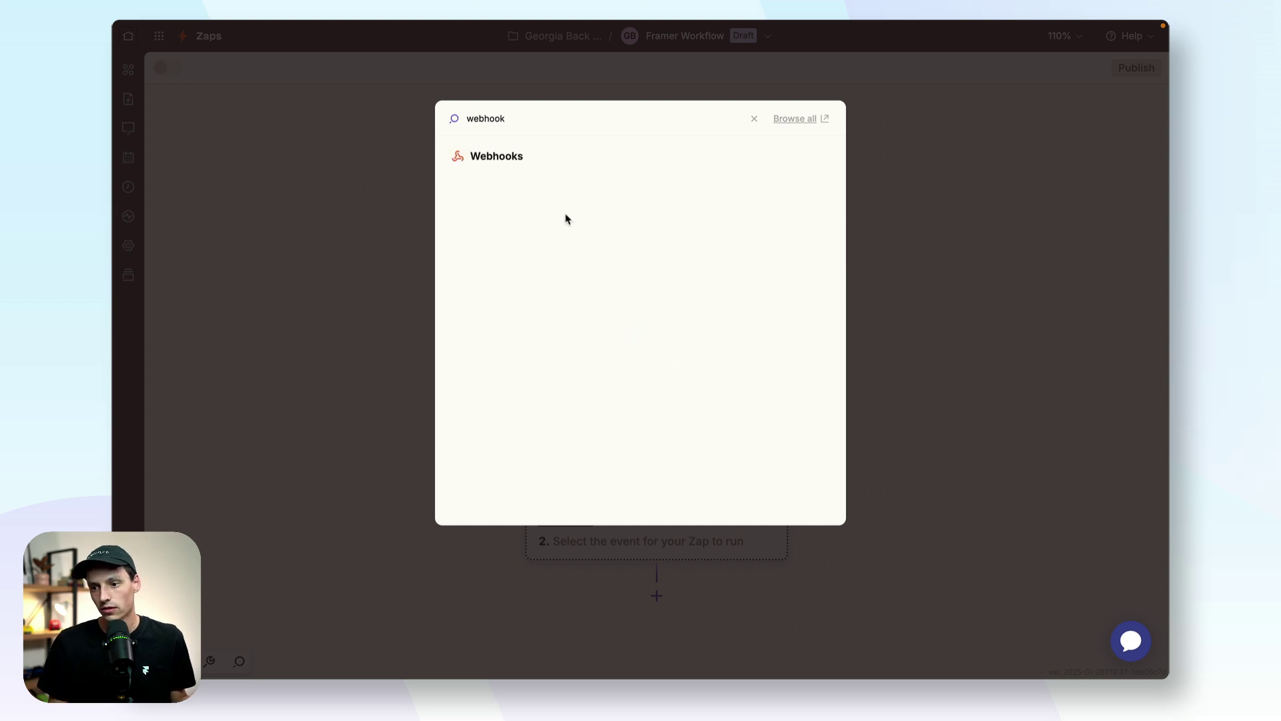
{"action": "left_click", "coordinate": [531, 157]}
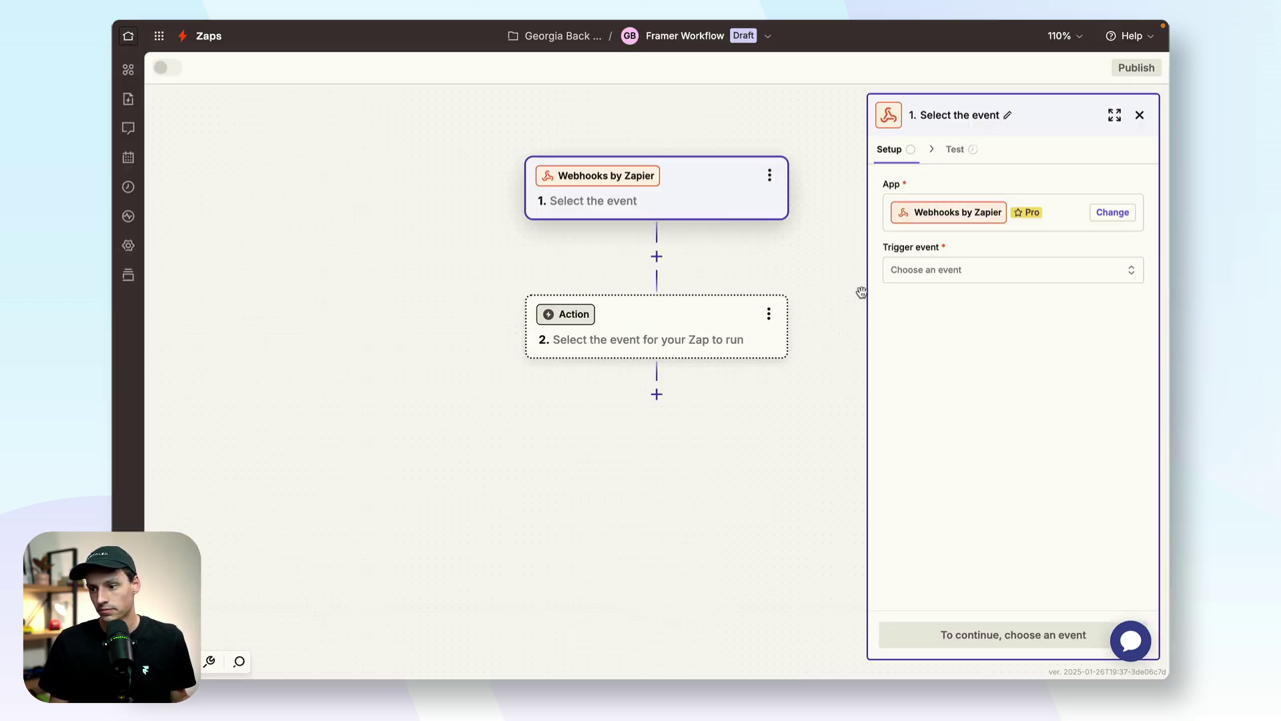
Step: Choose Catch Hook as the trigger event, continue to testing, and copy the webhook URL
{"action": "left_click", "coordinate": [951, 275]}
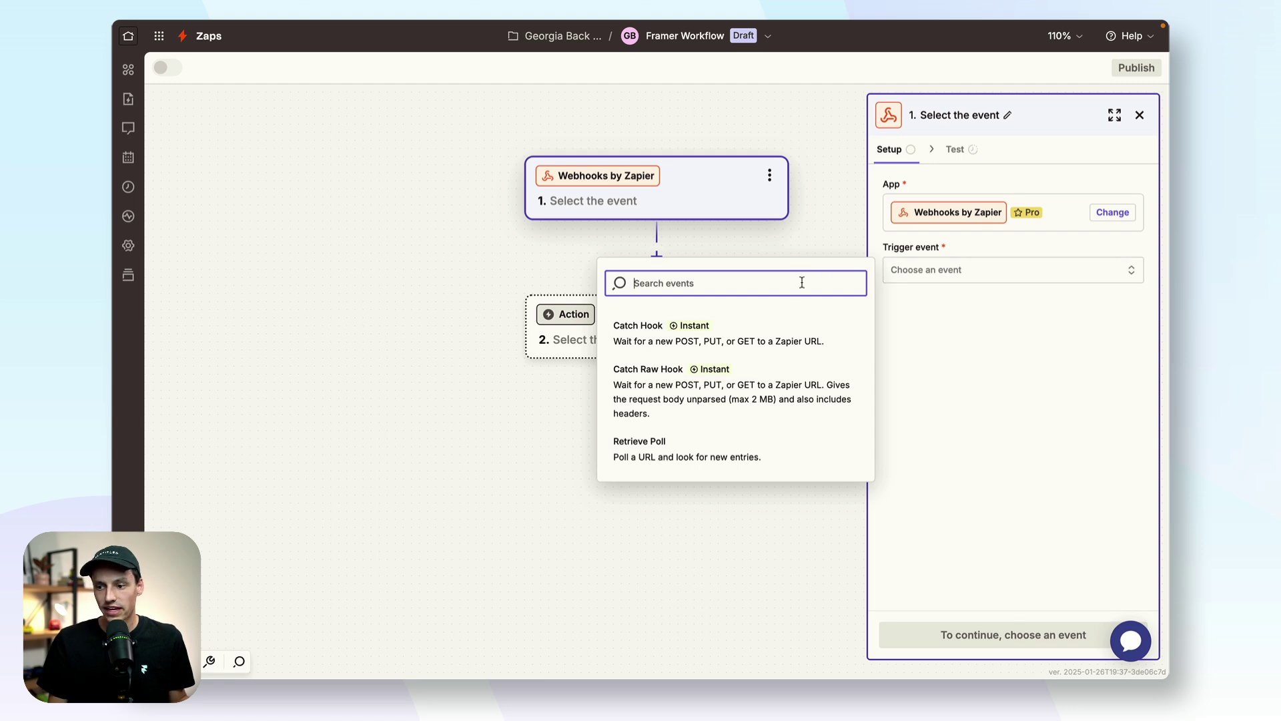
{"action": "left_click", "coordinate": [774, 335]}
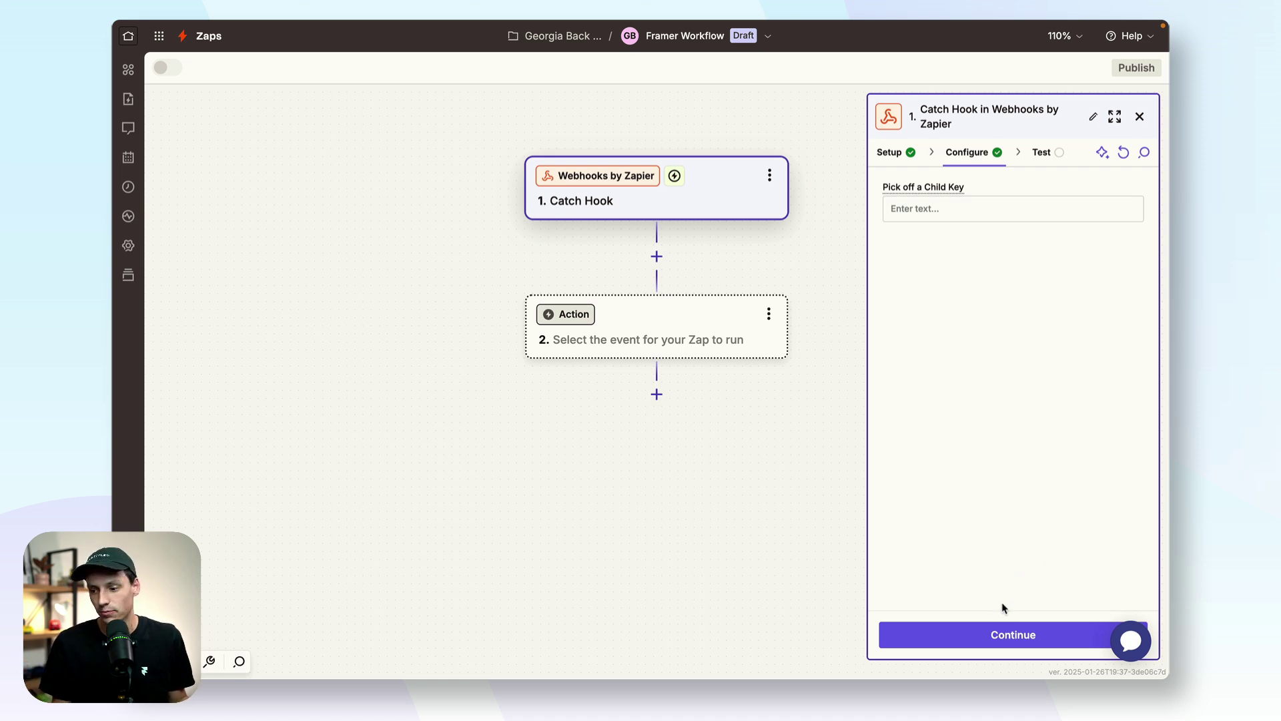
{"action": "left_click", "coordinate": [999, 633]}
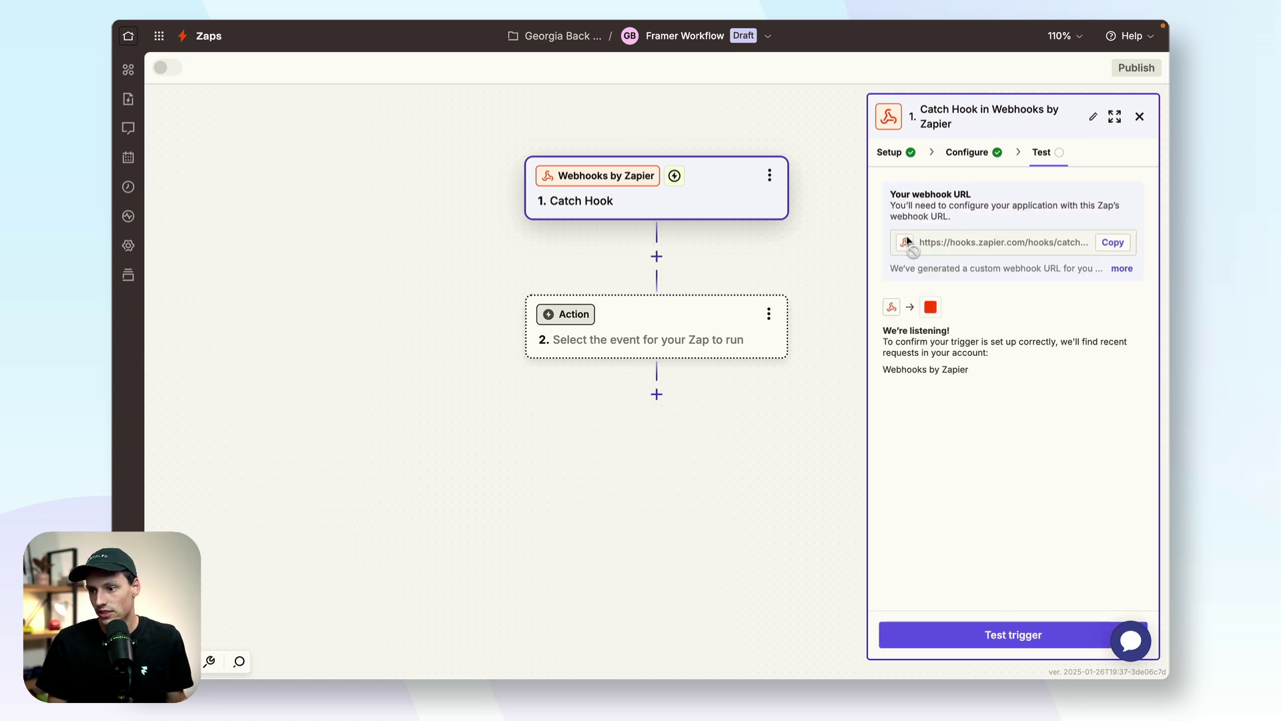
{"action": "left_click", "coordinate": [1112, 242]}
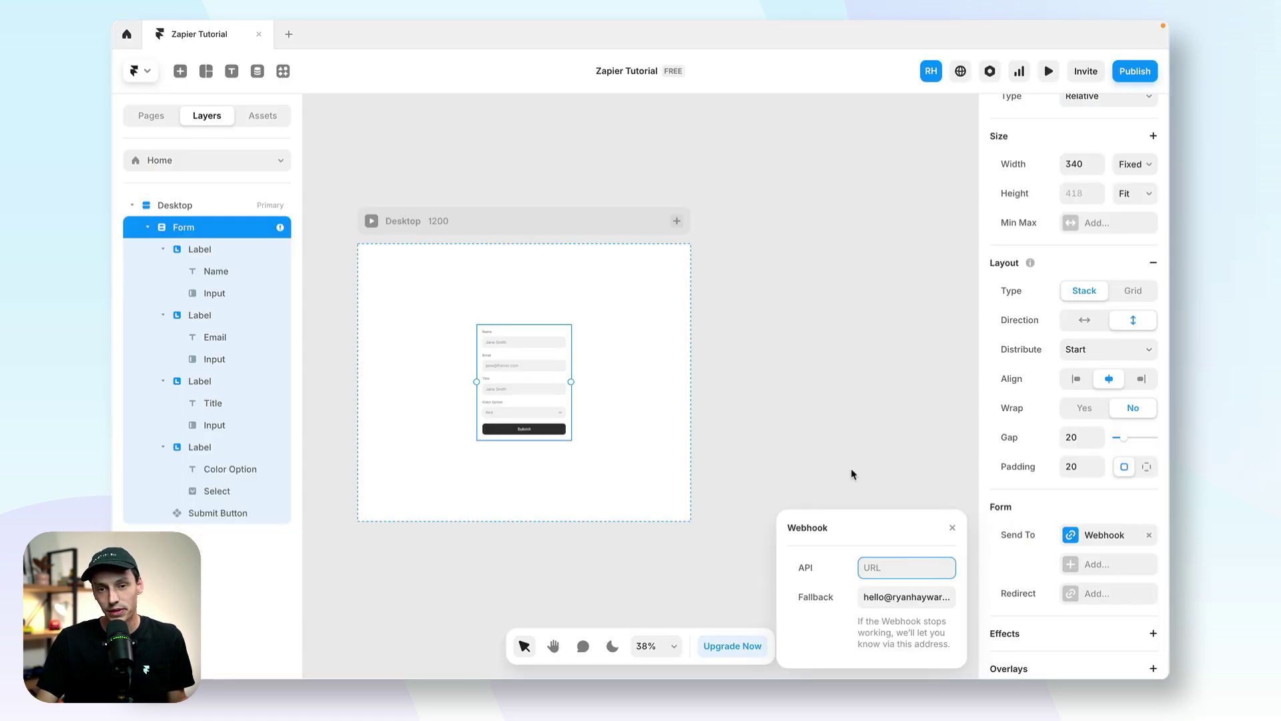
Step: Paste the copied Zapier hook URL into the form's webhook API field and confirm
{"action": "left_click", "coordinate": [894, 568]}
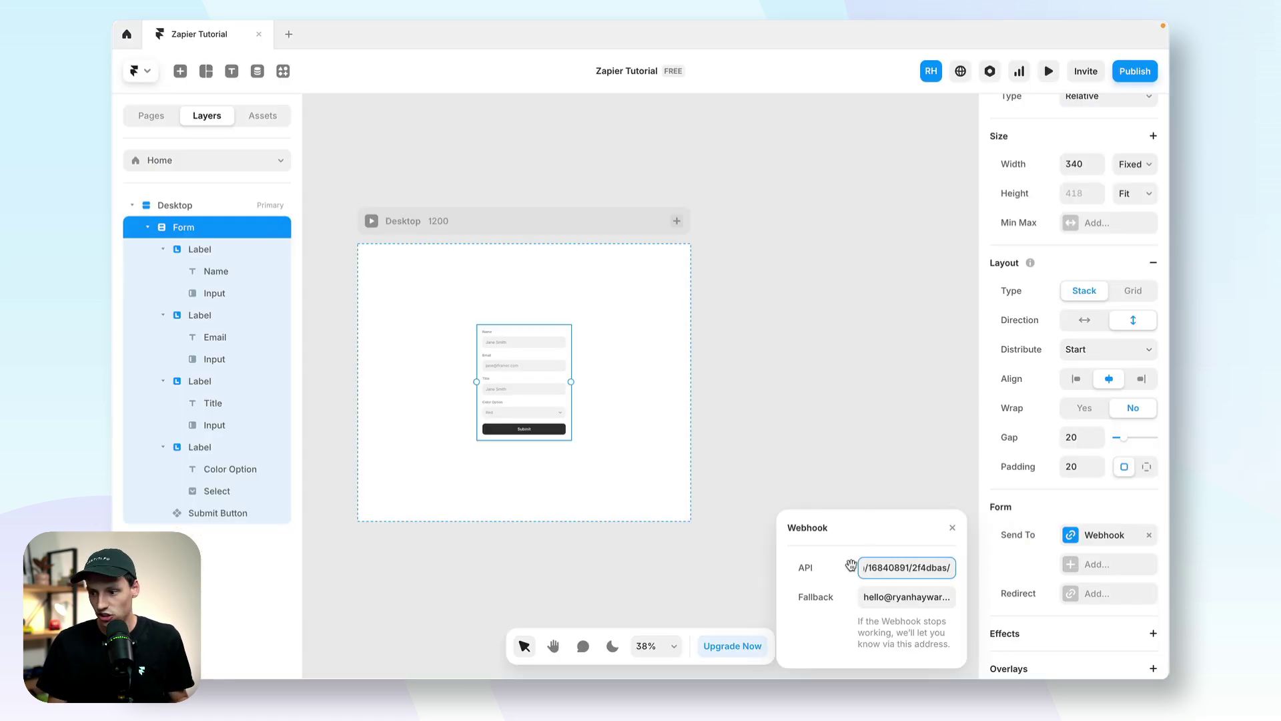
{"action": "key", "text": "Return"}
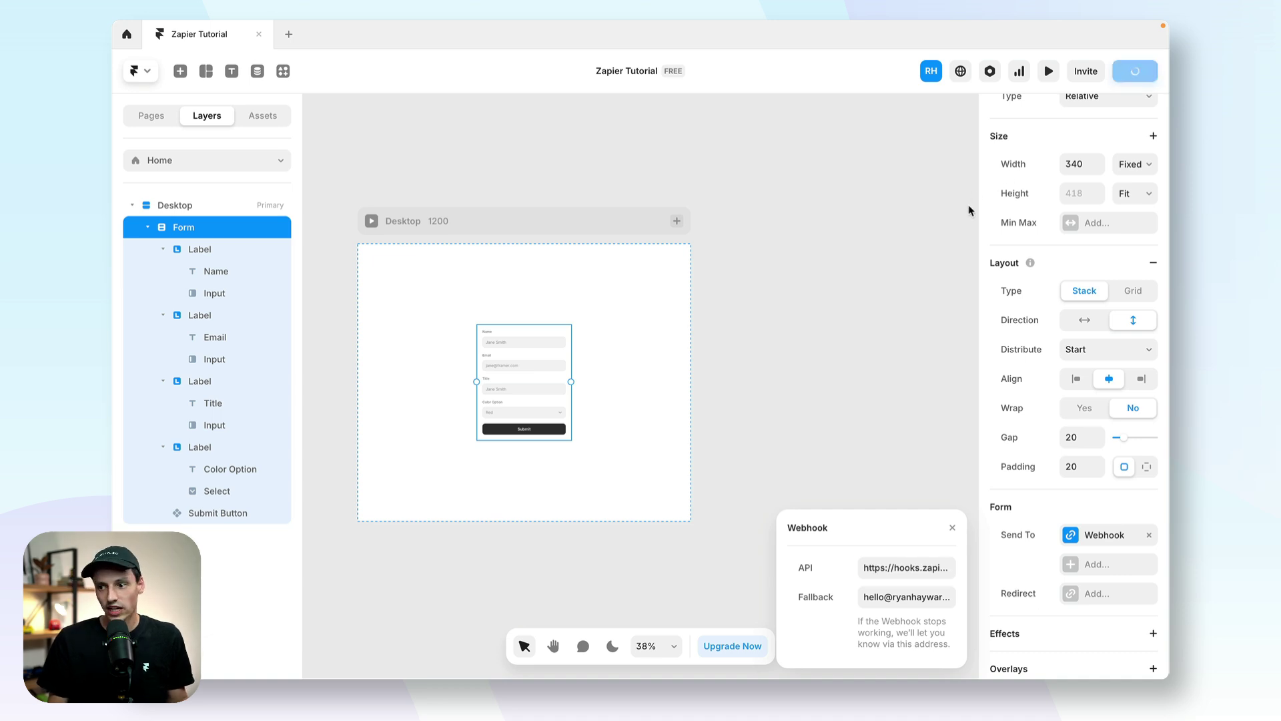
Step: In the preview, fill the form with a test name, e-mail, Title CEO and Color Option Blue
{"action": "left_click", "coordinate": [1048, 71]}
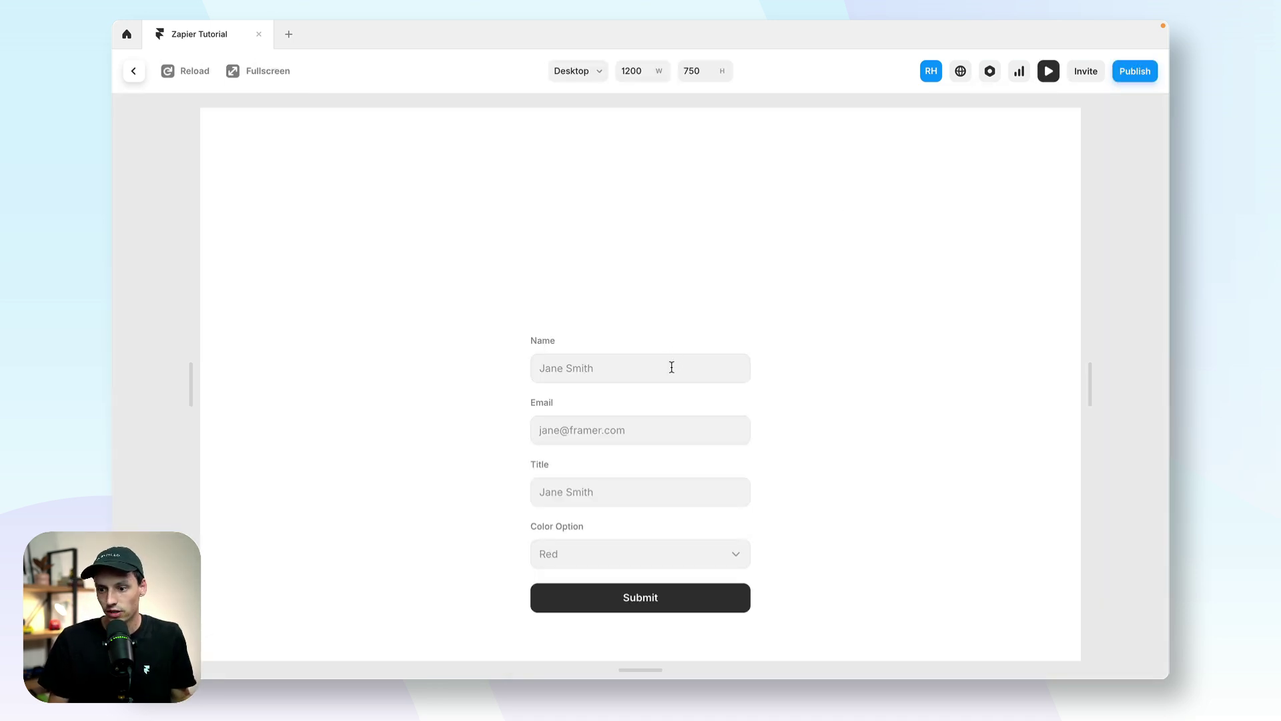
{"action": "left_click", "coordinate": [671, 367]}
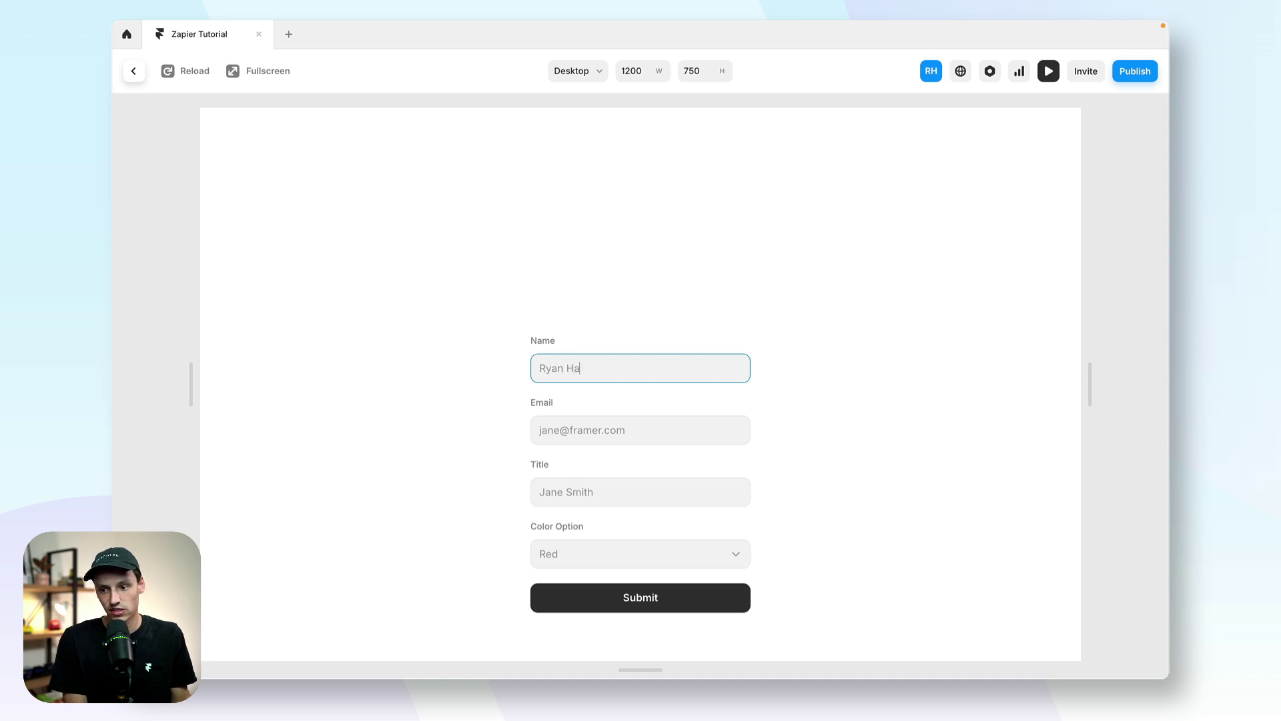
{"action": "left_click", "coordinate": [641, 423]}
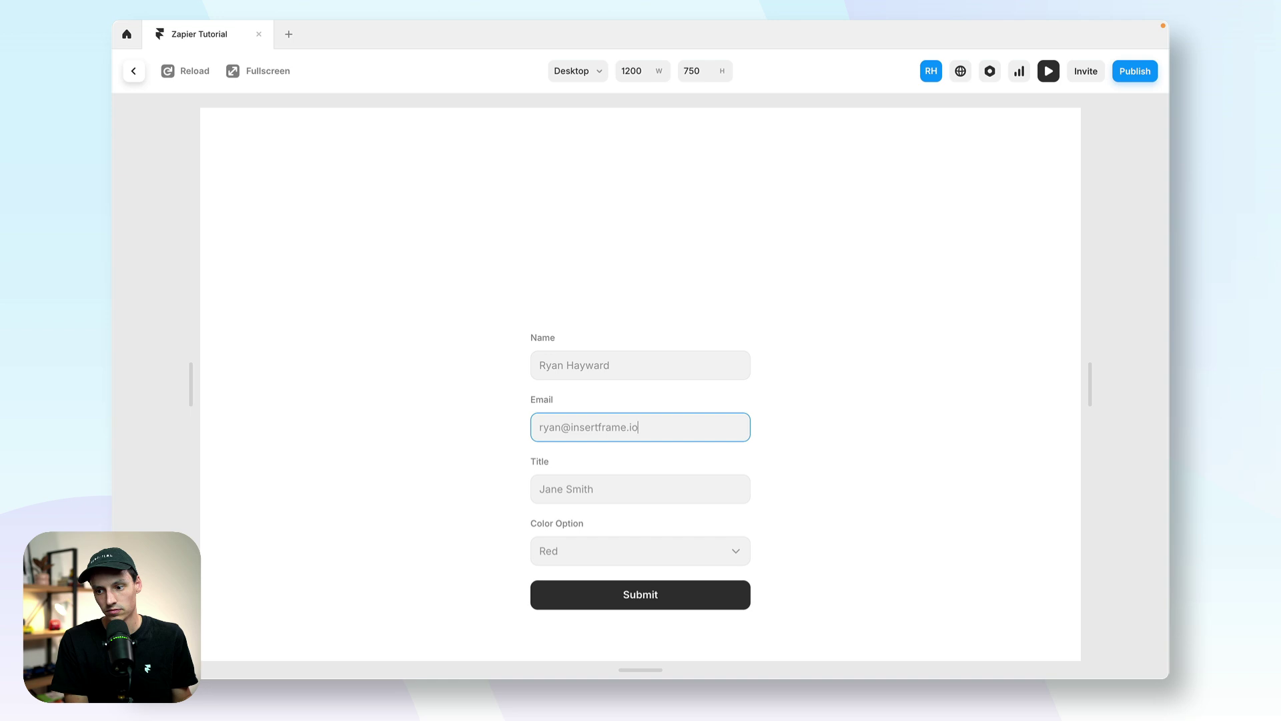
{"action": "left_click", "coordinate": [595, 492]}
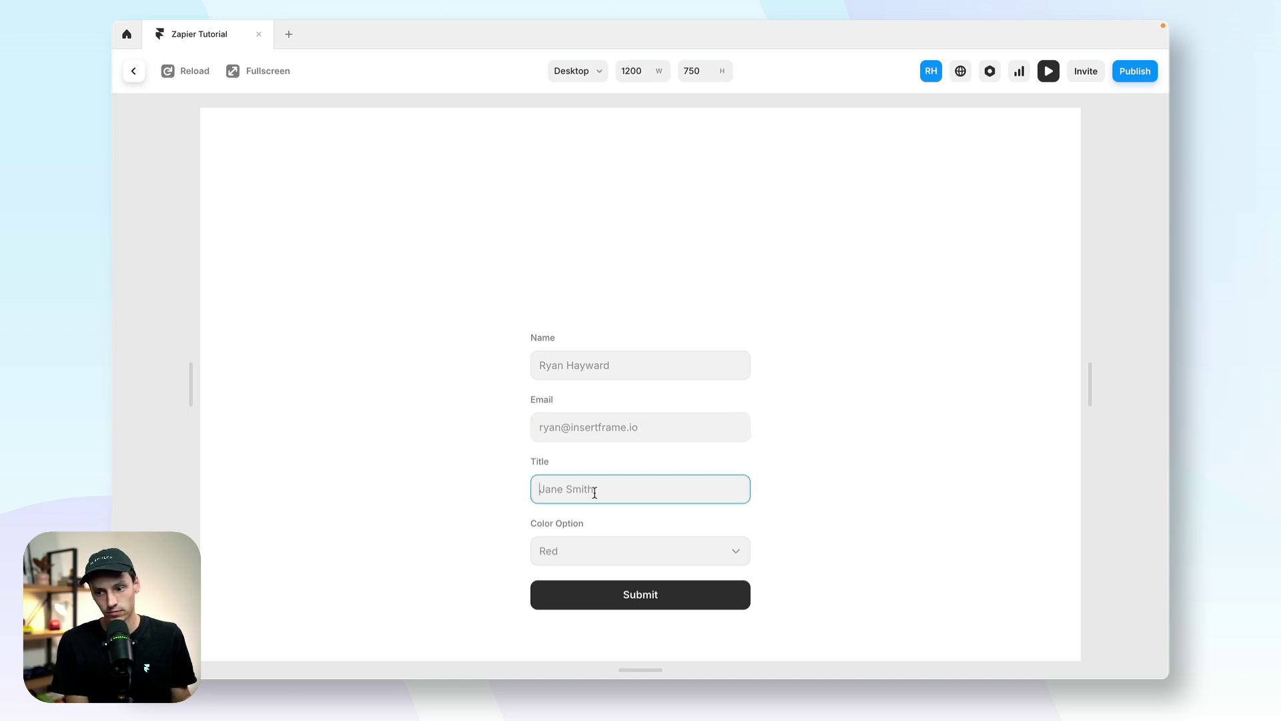
{"action": "type", "text": "CEO"}
{"action": "left_click", "coordinate": [603, 547]}
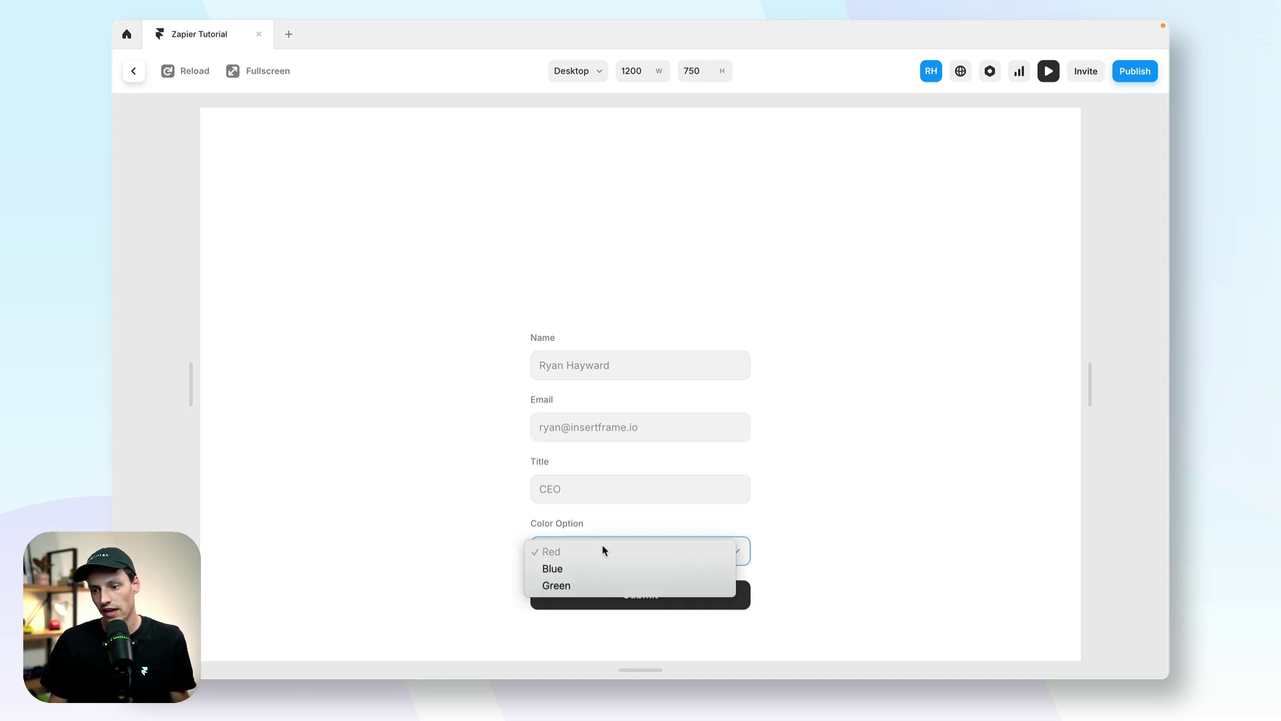
{"action": "left_click", "coordinate": [596, 565]}
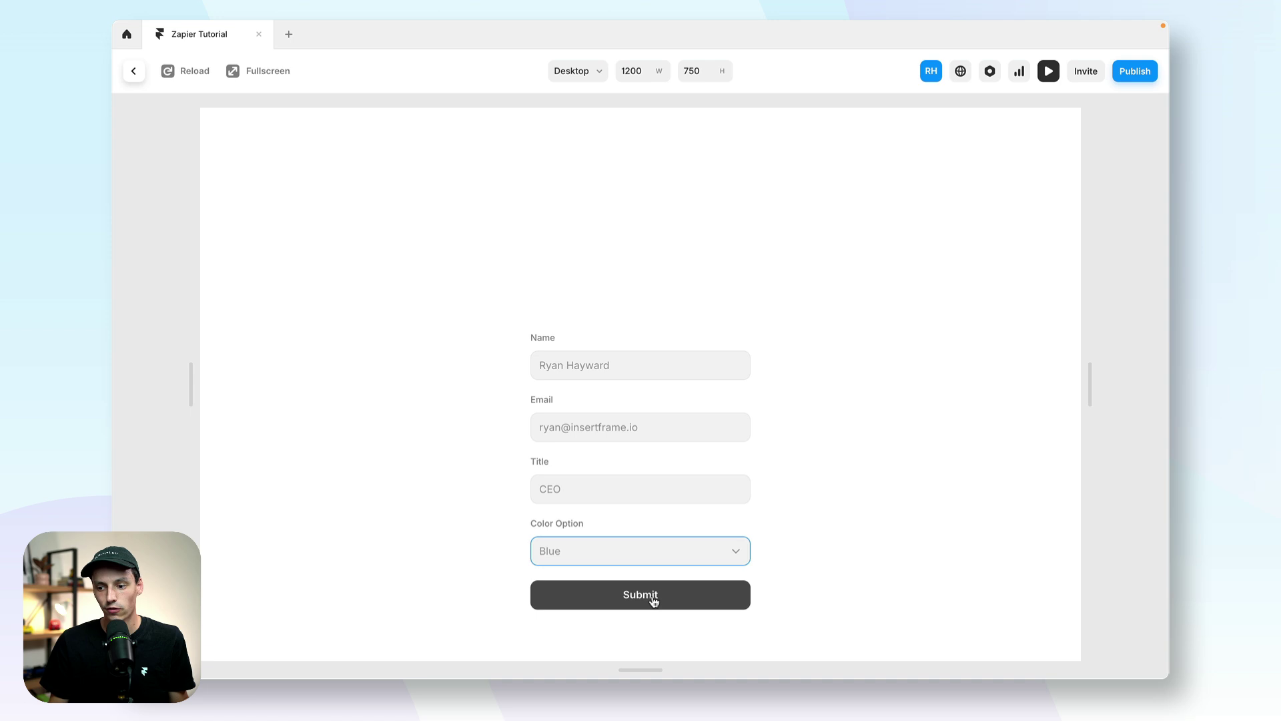
Step: Submit the test entry, load it as the Catch Hook trigger sample, and begin choosing step 2's app
{"action": "left_click", "coordinate": [674, 594]}
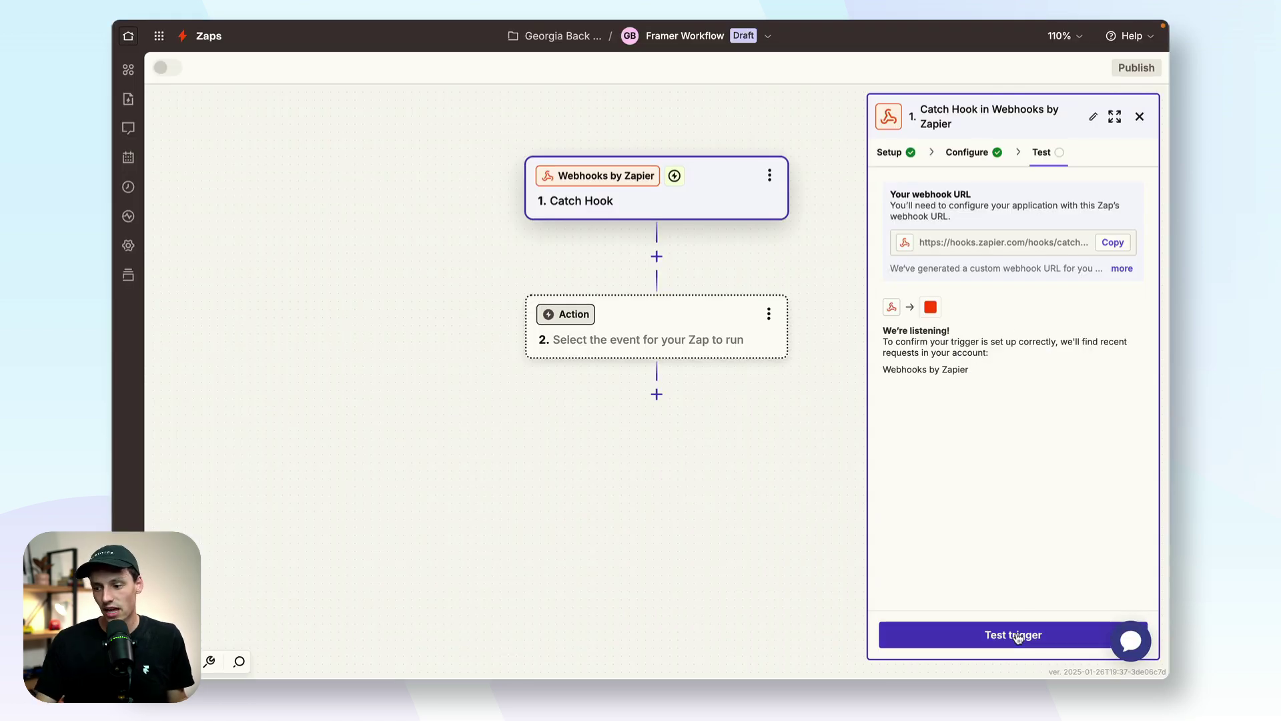
{"action": "left_click", "coordinate": [1023, 635]}
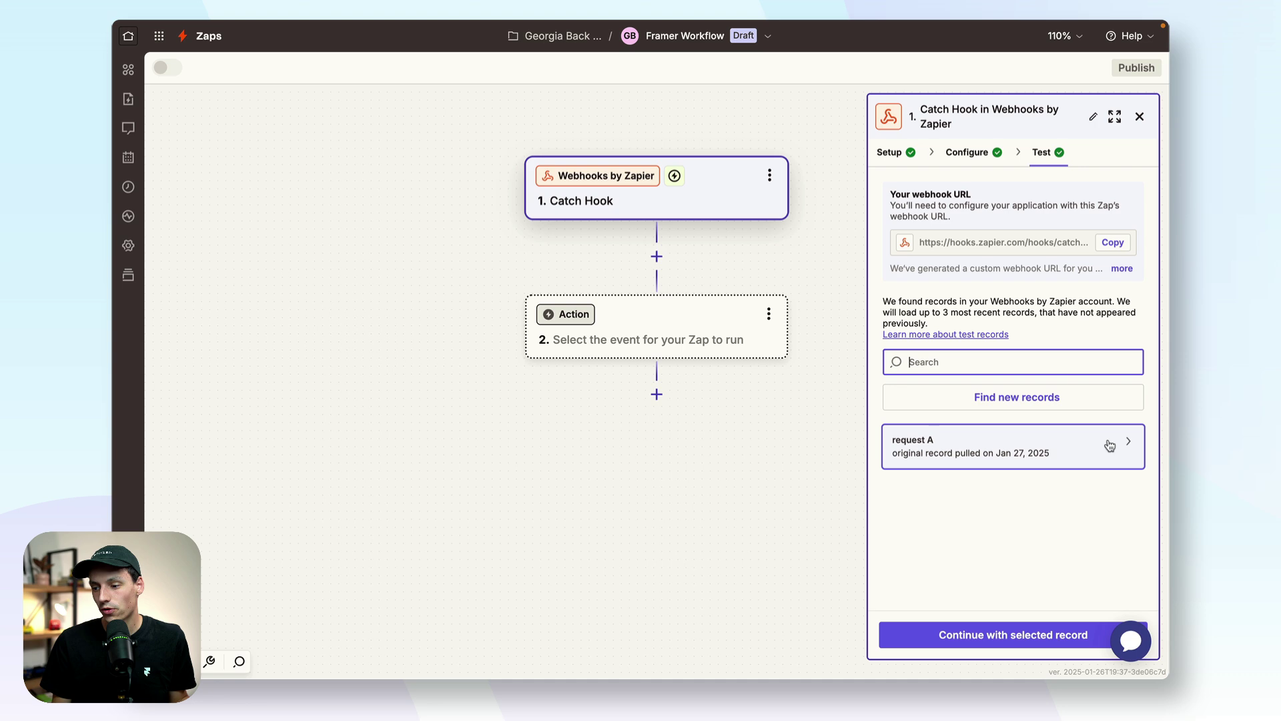
{"action": "left_click", "coordinate": [1105, 444]}
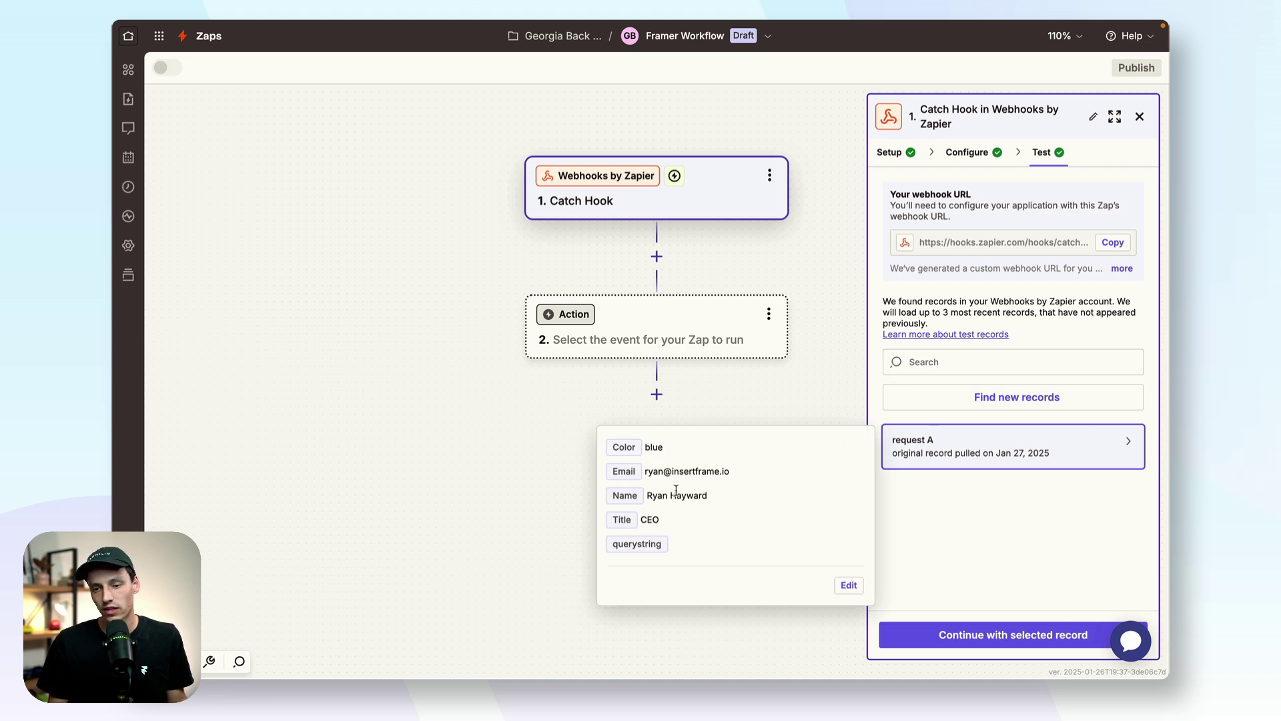
{"action": "left_click", "coordinate": [965, 635]}
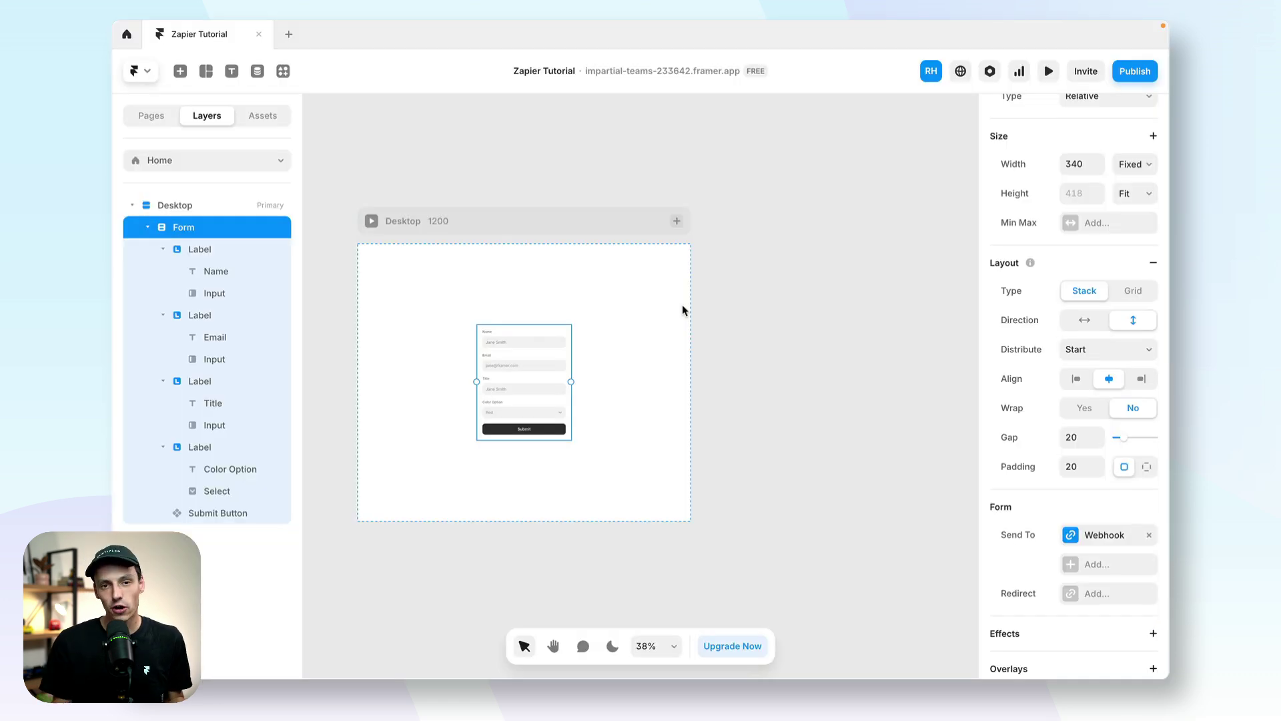
Step: Add a new empty CMS collection, keeping the default name Collection
{"action": "left_click", "coordinate": [259, 75]}
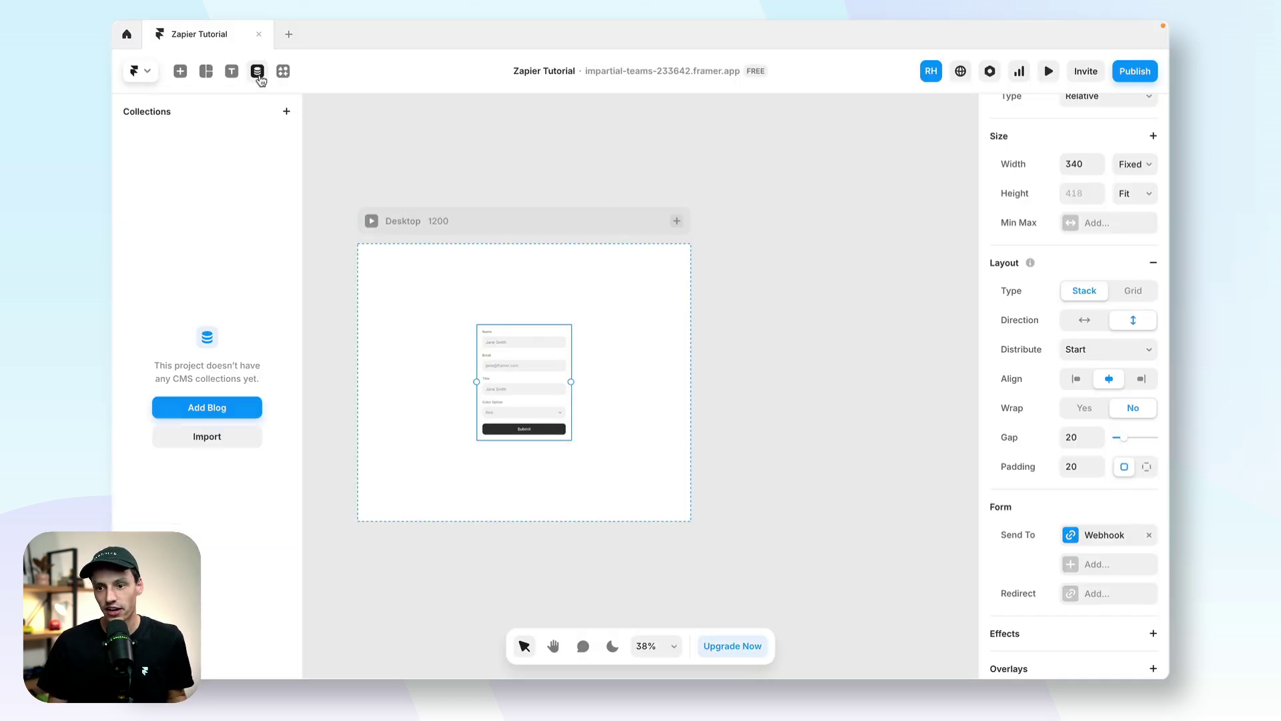
{"action": "left_click", "coordinate": [287, 111]}
{"action": "left_click", "coordinate": [258, 243]}
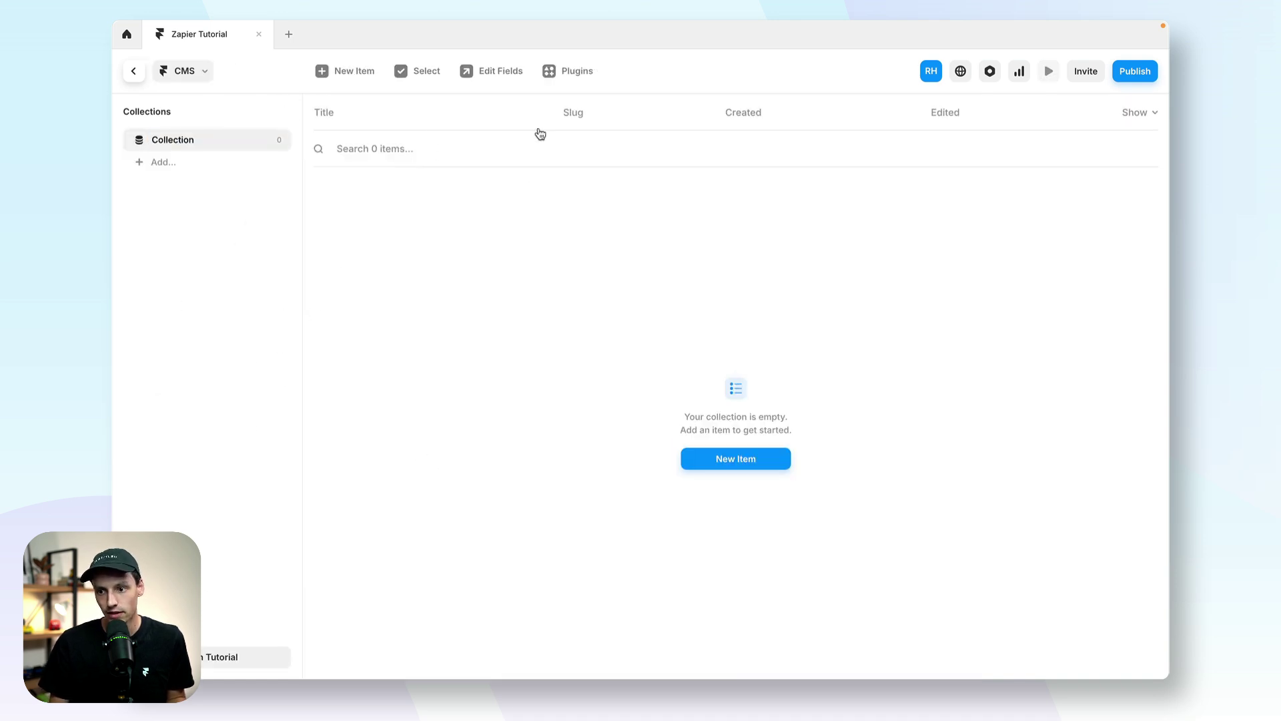
Step: Create a CMS collection named 'Google Sheets' with the Google Sheets sync plugin
{"action": "left_click", "coordinate": [559, 75]}
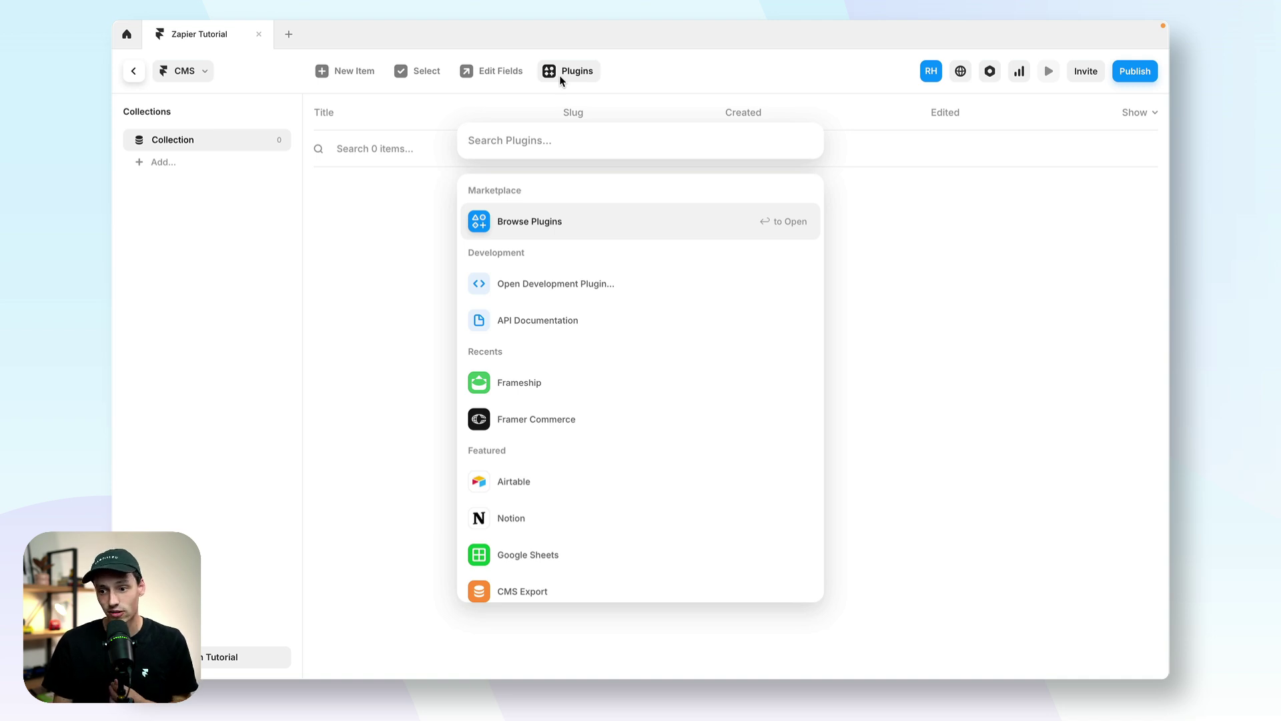
{"action": "scroll", "coordinate": [663, 361], "scroll_direction": "down", "scroll_amount": 3}
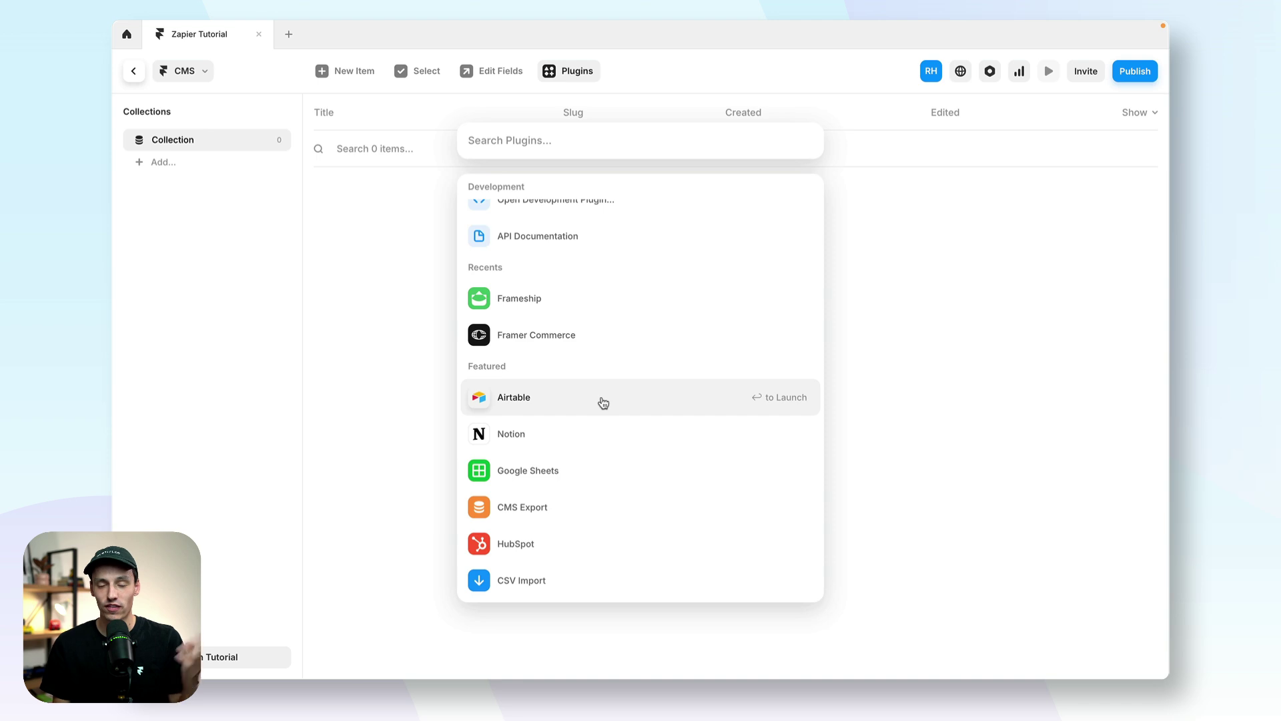
{"action": "left_click", "coordinate": [578, 471]}
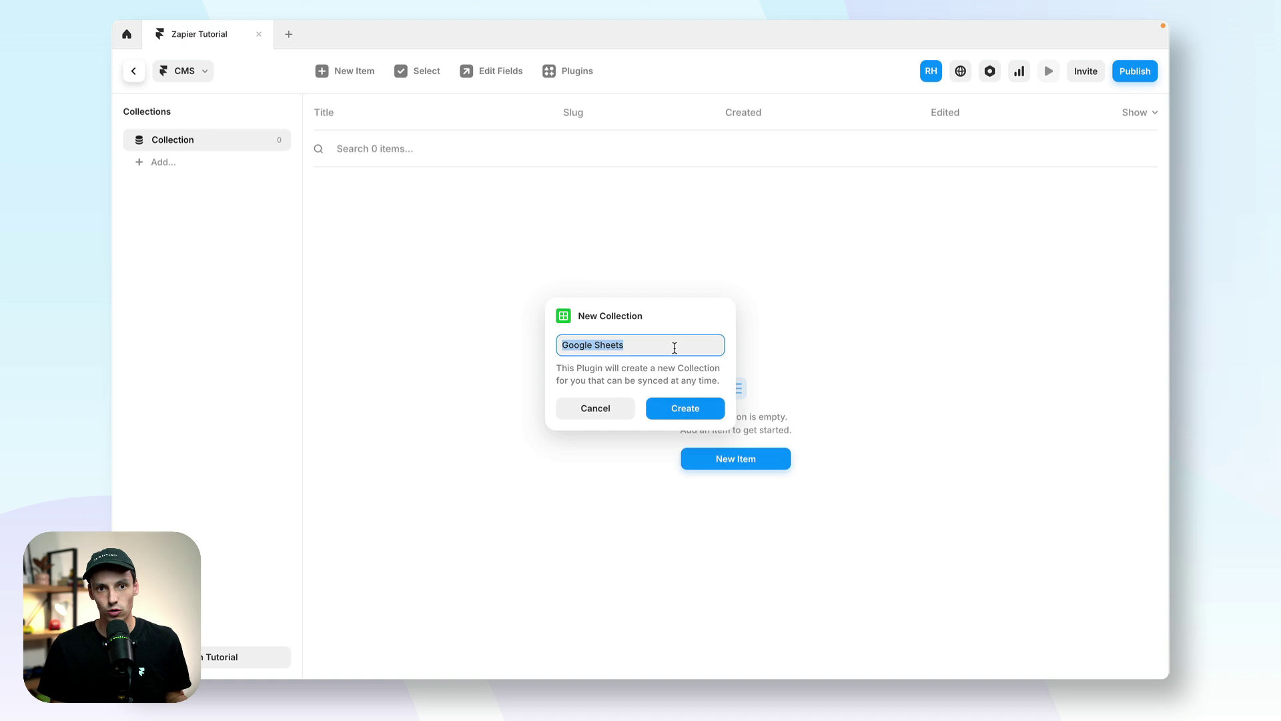
{"action": "left_click", "coordinate": [681, 409]}
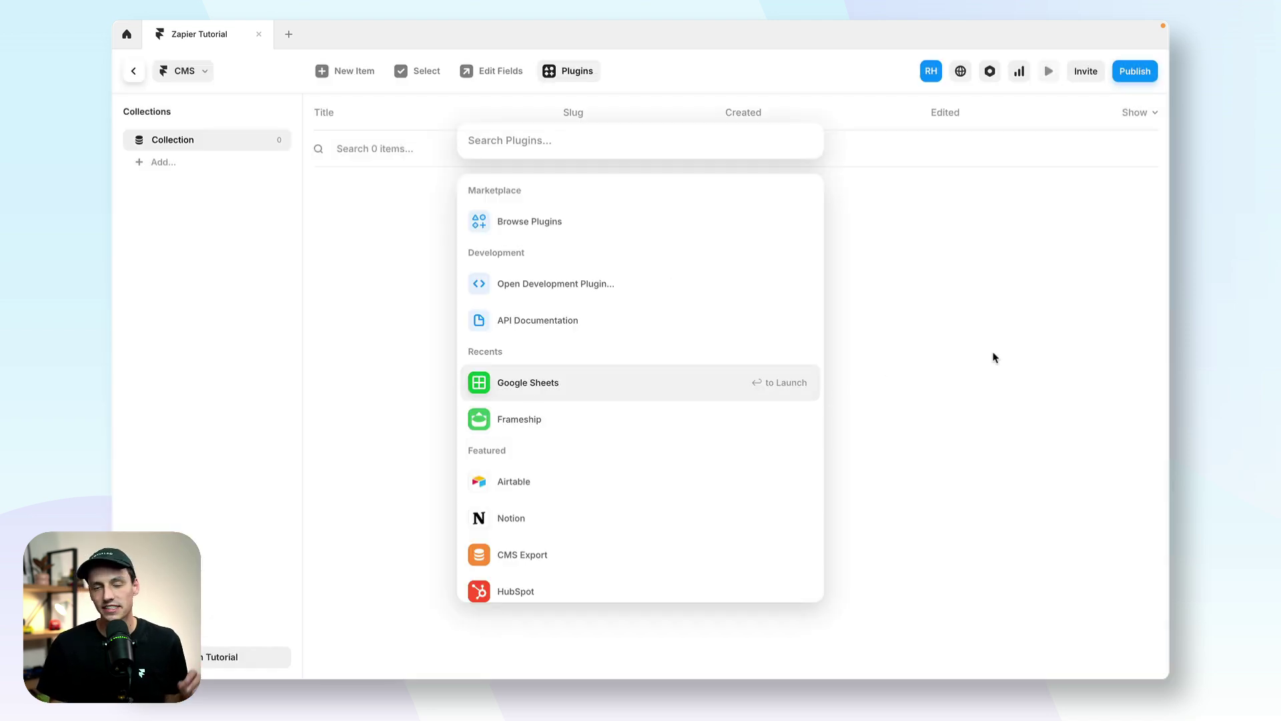
Step: Make Google Sheets the Zap's action app with the Create Spreadsheet Row event
{"action": "left_click", "coordinate": [966, 368]}
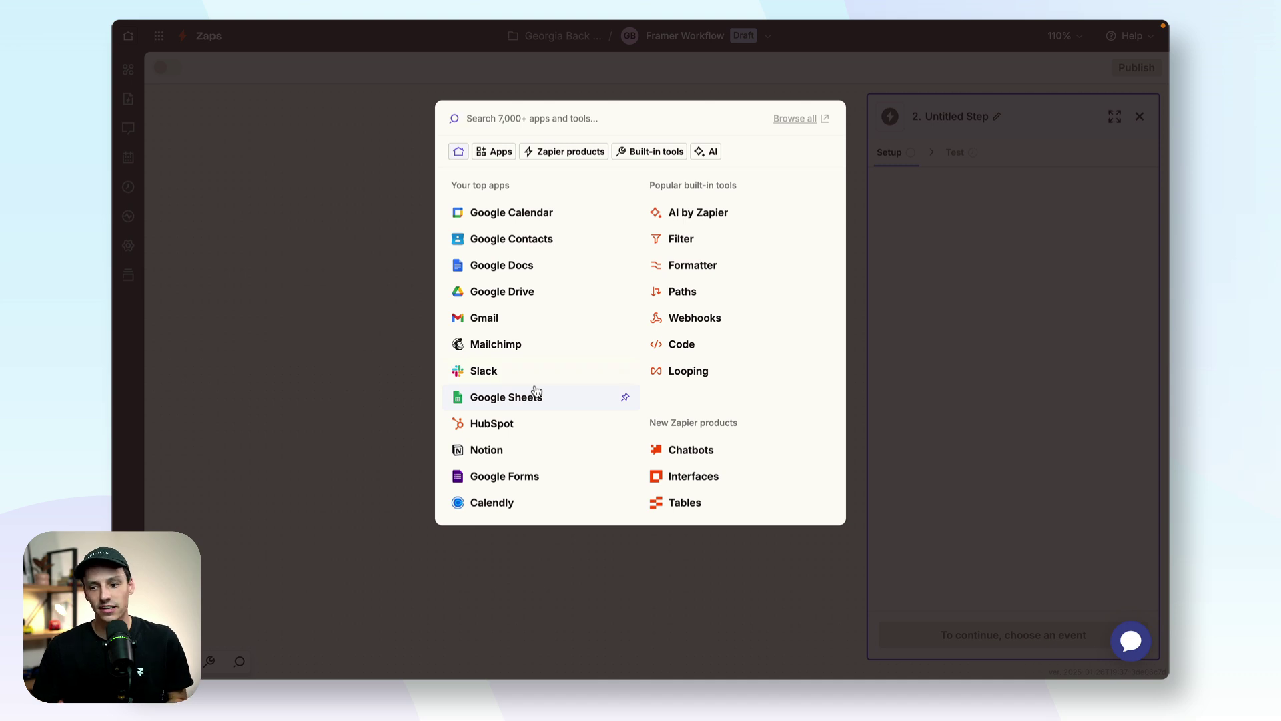
{"action": "left_click", "coordinate": [540, 400]}
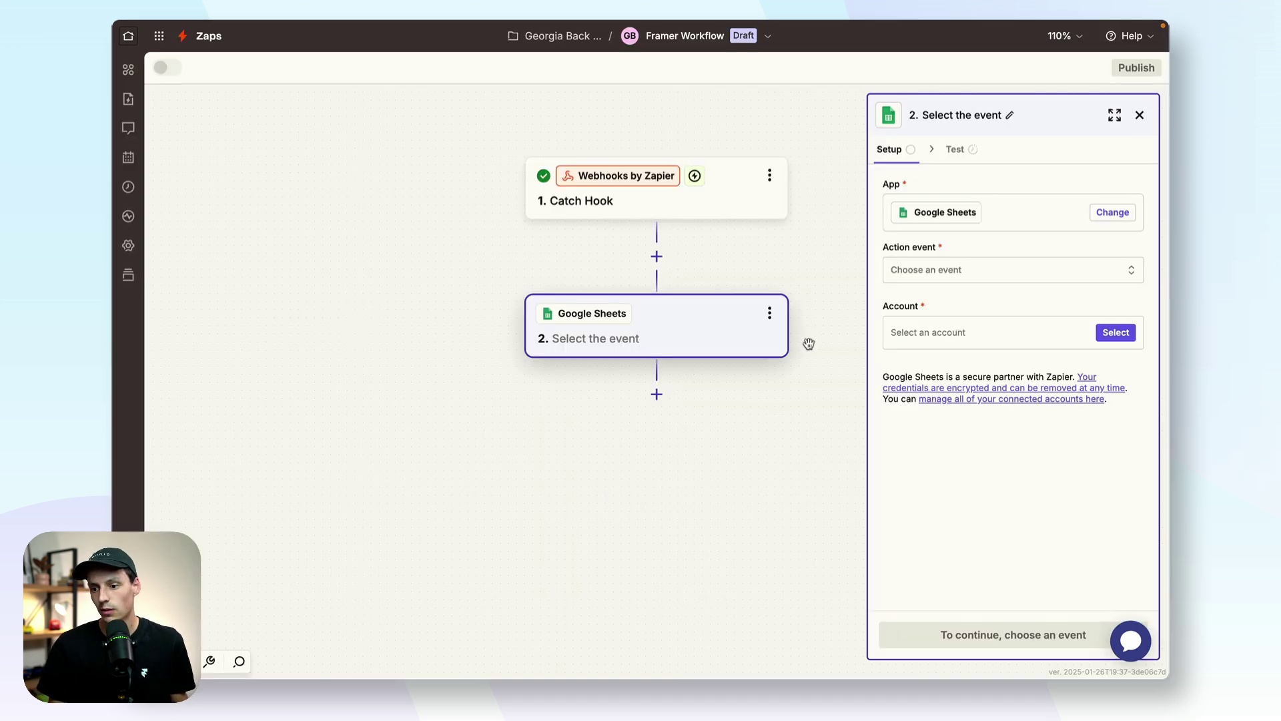
{"action": "left_click", "coordinate": [994, 284]}
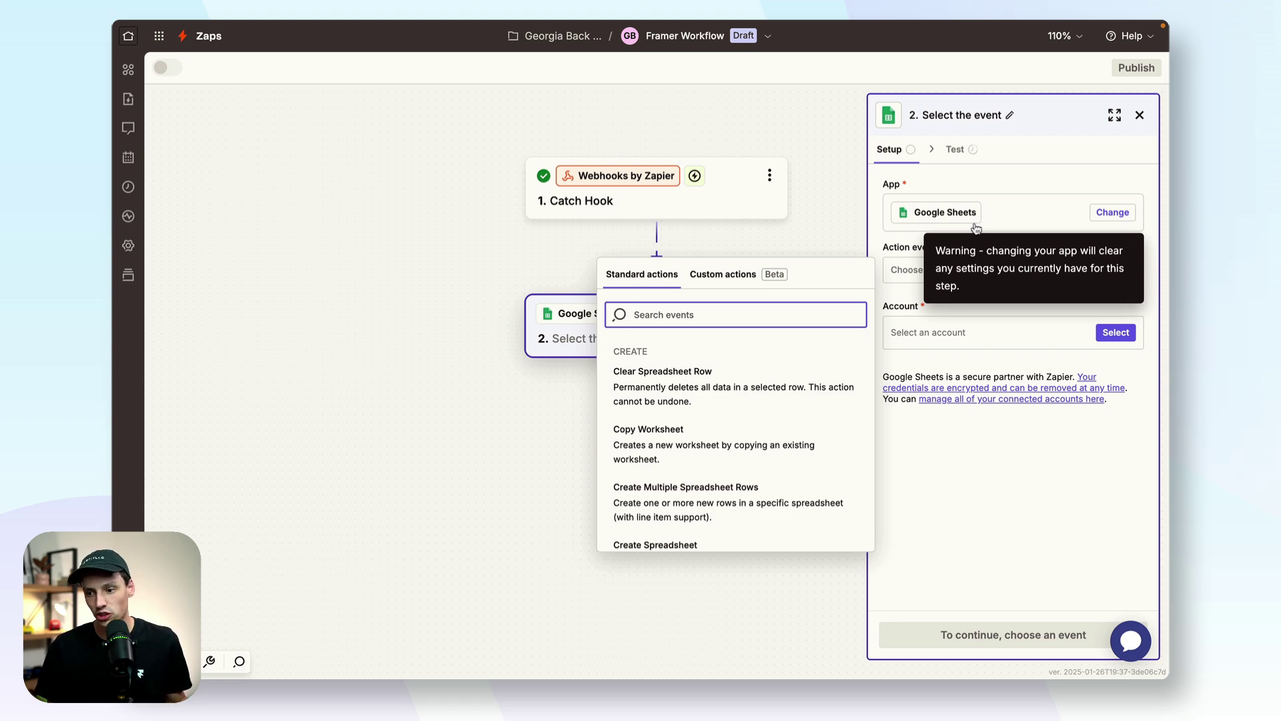
{"action": "scroll", "coordinate": [747, 386], "scroll_direction": "down", "scroll_amount": 5}
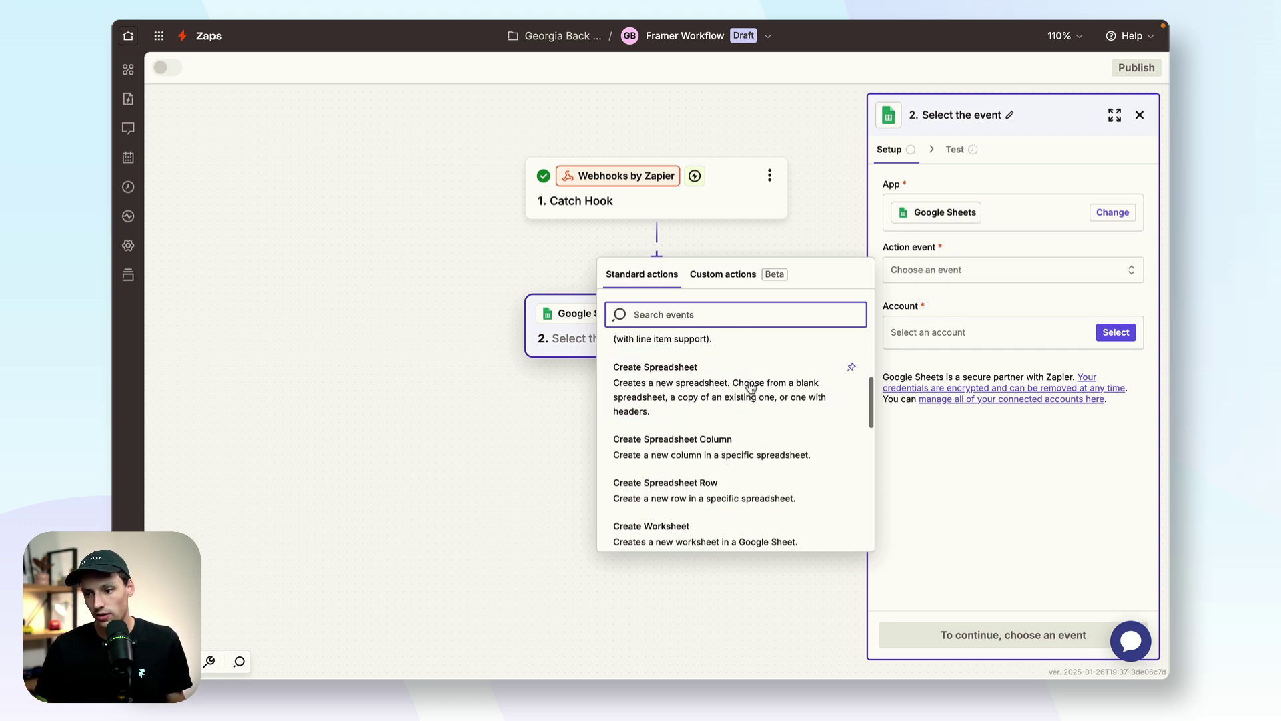
{"action": "scroll", "coordinate": [761, 471], "scroll_direction": "down", "scroll_amount": 2}
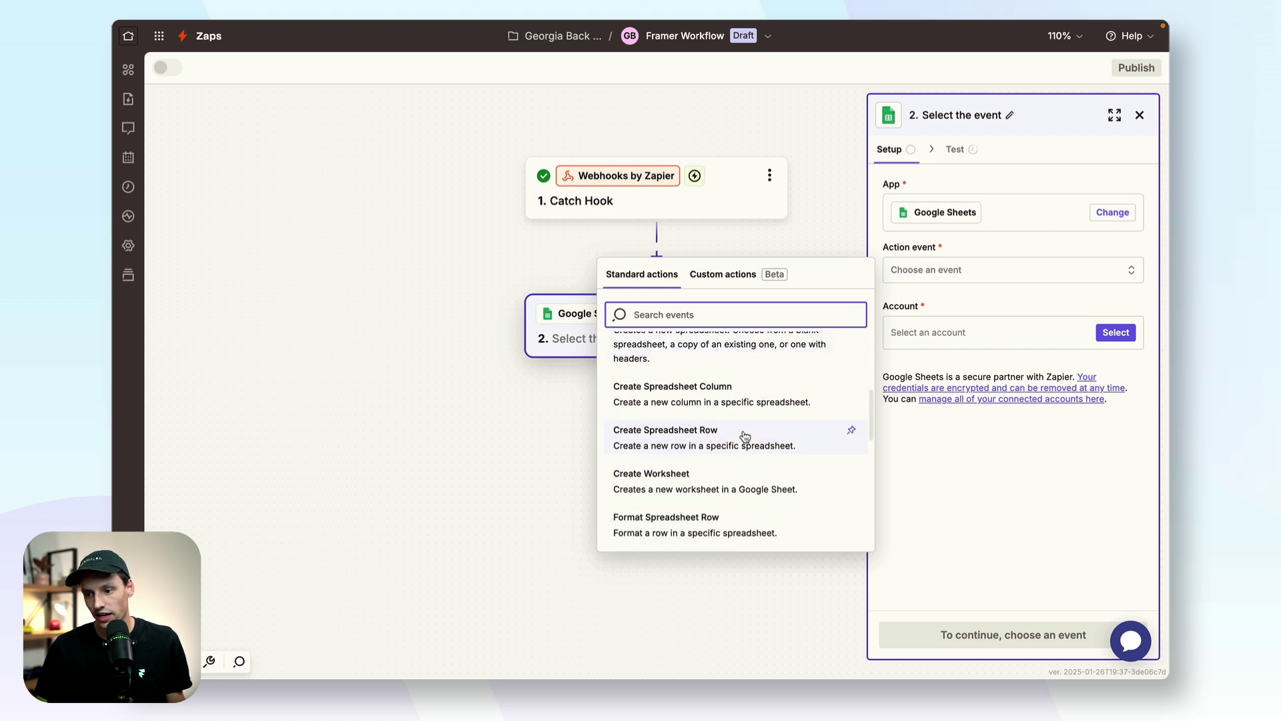
{"action": "left_click", "coordinate": [744, 436]}
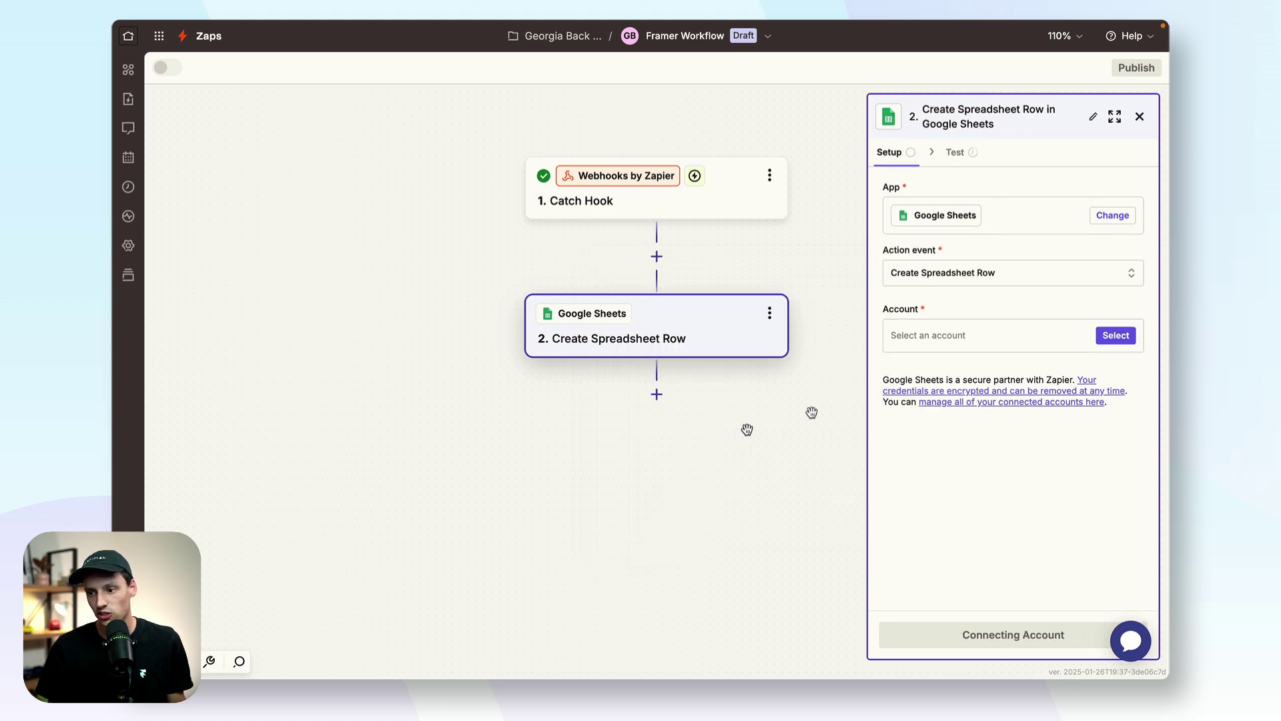
Step: Connect the Google account, choose My Google Drive and select the Framer Database spreadsheet
{"action": "left_click", "coordinate": [1114, 336]}
{"action": "left_click", "coordinate": [763, 384]}
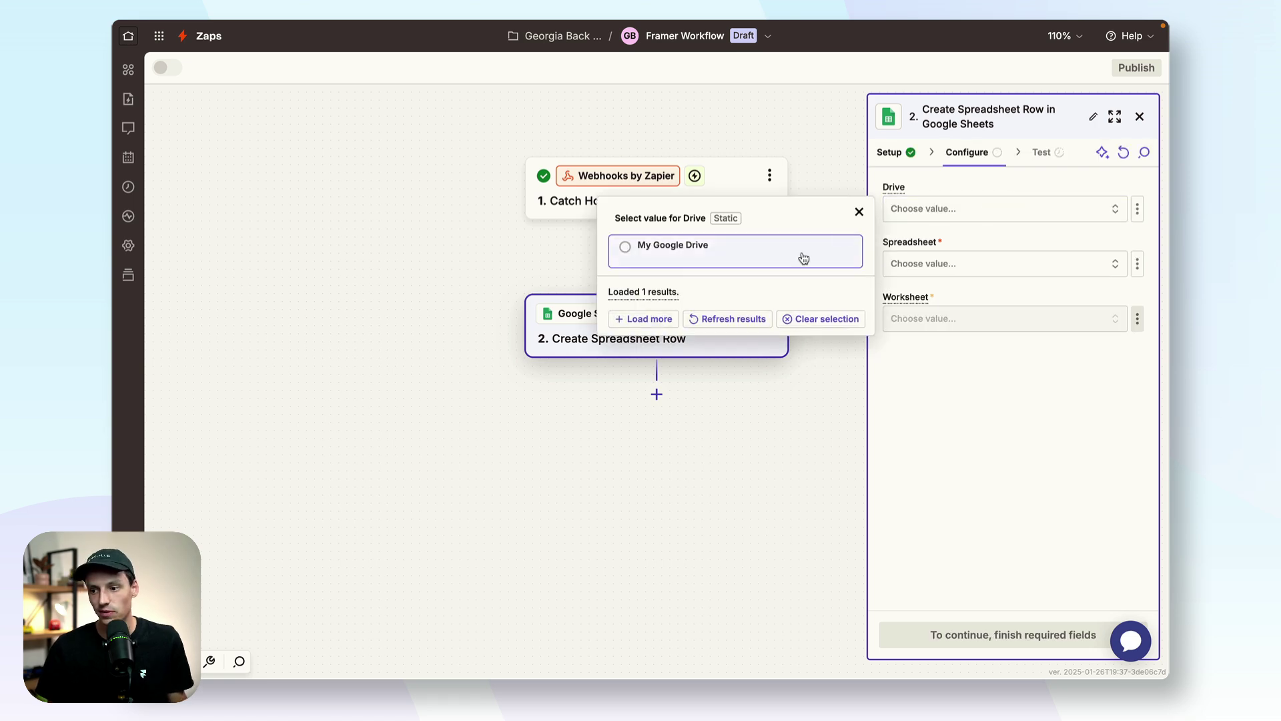
{"action": "left_click", "coordinate": [804, 254]}
{"action": "left_click", "coordinate": [965, 269]}
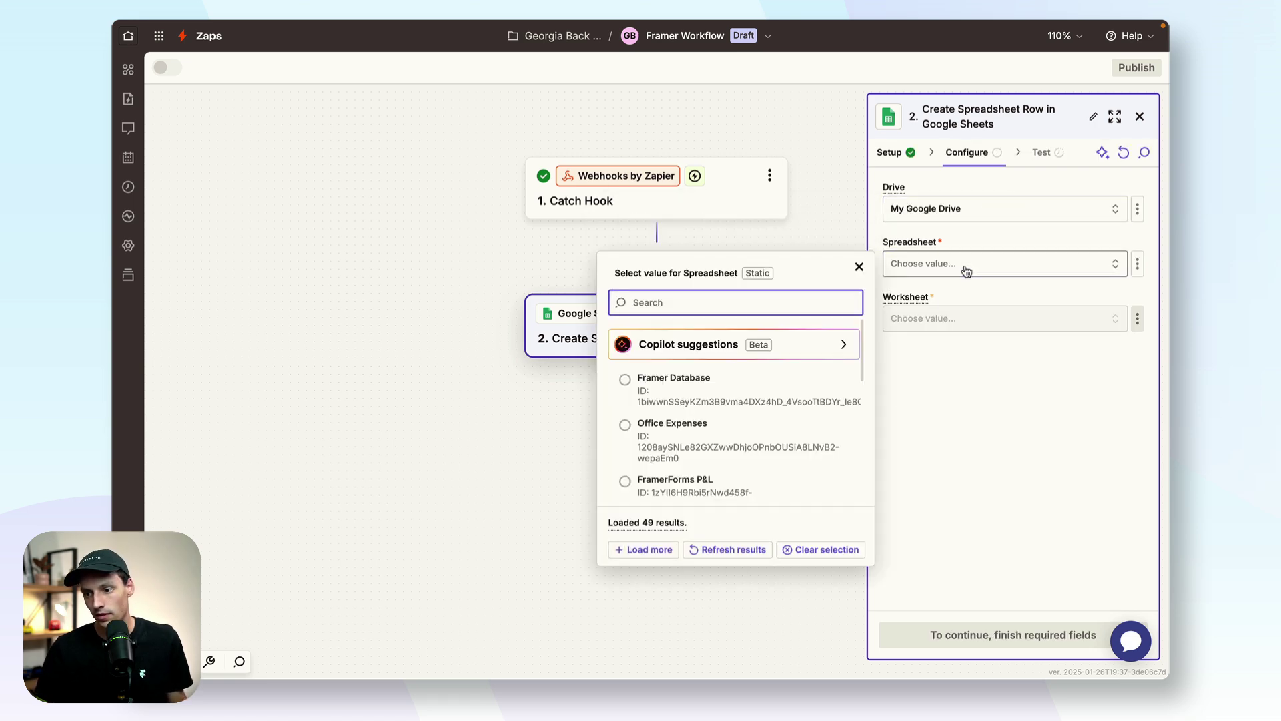
{"action": "left_click", "coordinate": [817, 382]}
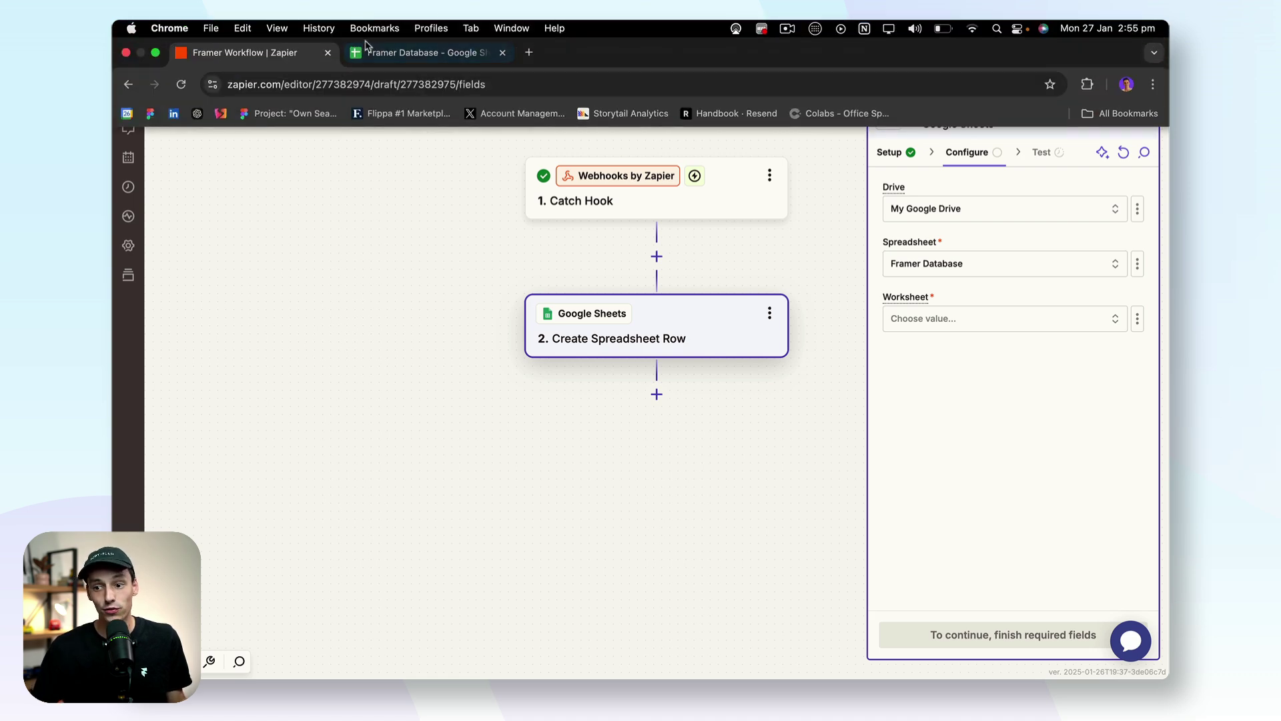
{"action": "left_click", "coordinate": [427, 48]}
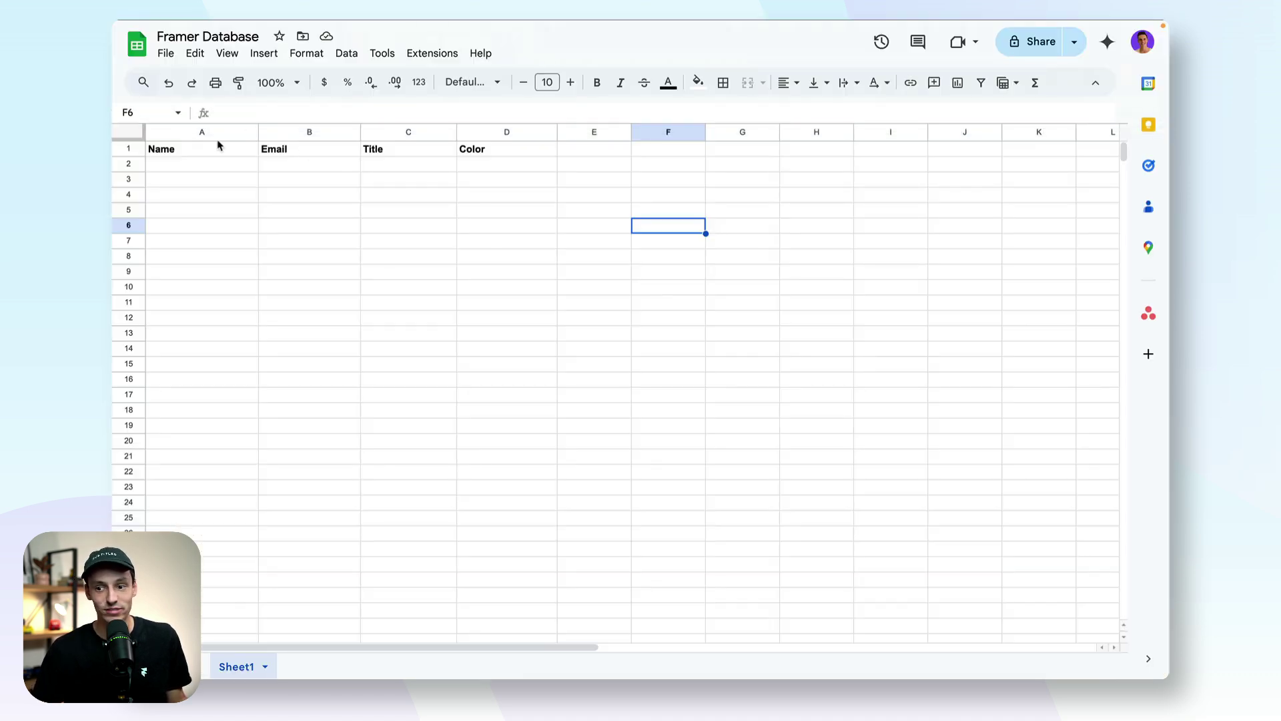
{"action": "left_click", "coordinate": [212, 137]}
{"action": "left_click", "coordinate": [307, 148]}
{"action": "left_click", "coordinate": [378, 149]}
{"action": "left_click", "coordinate": [482, 150]}
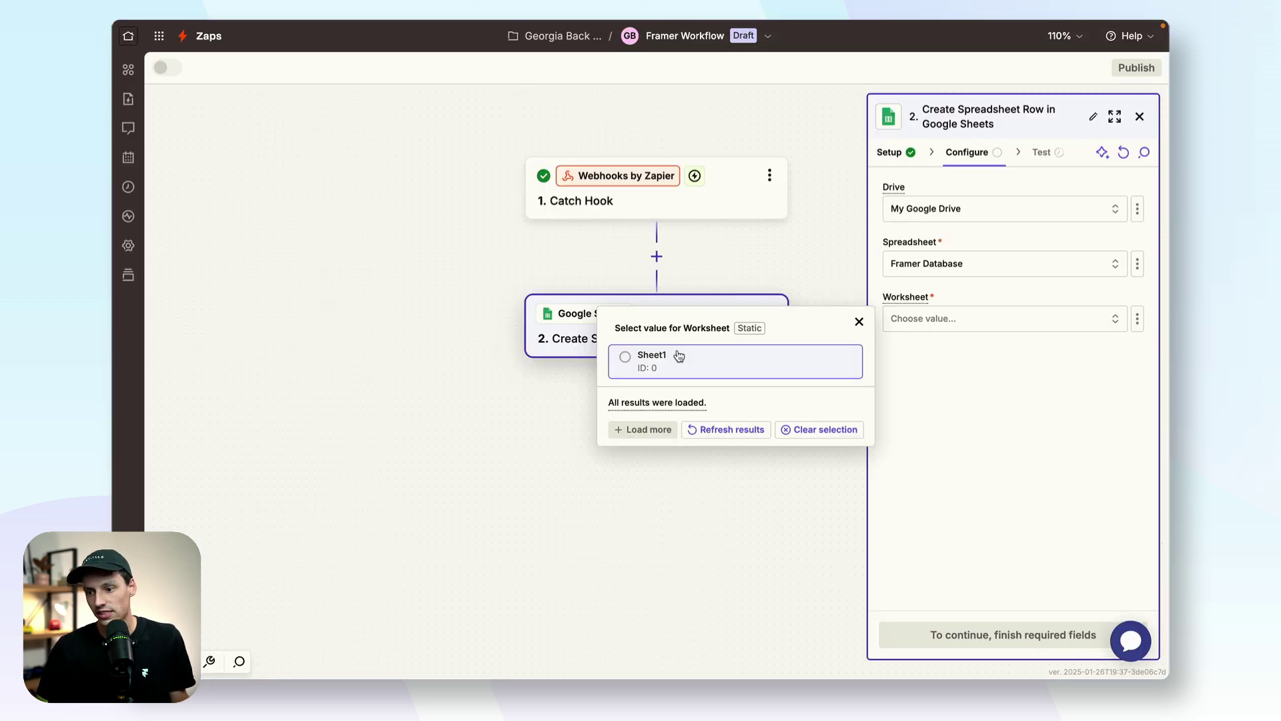
Step: Set the worksheet to Sheet1, revealing the Name, Email, Title and Color column fields
{"action": "left_click", "coordinate": [679, 355]}
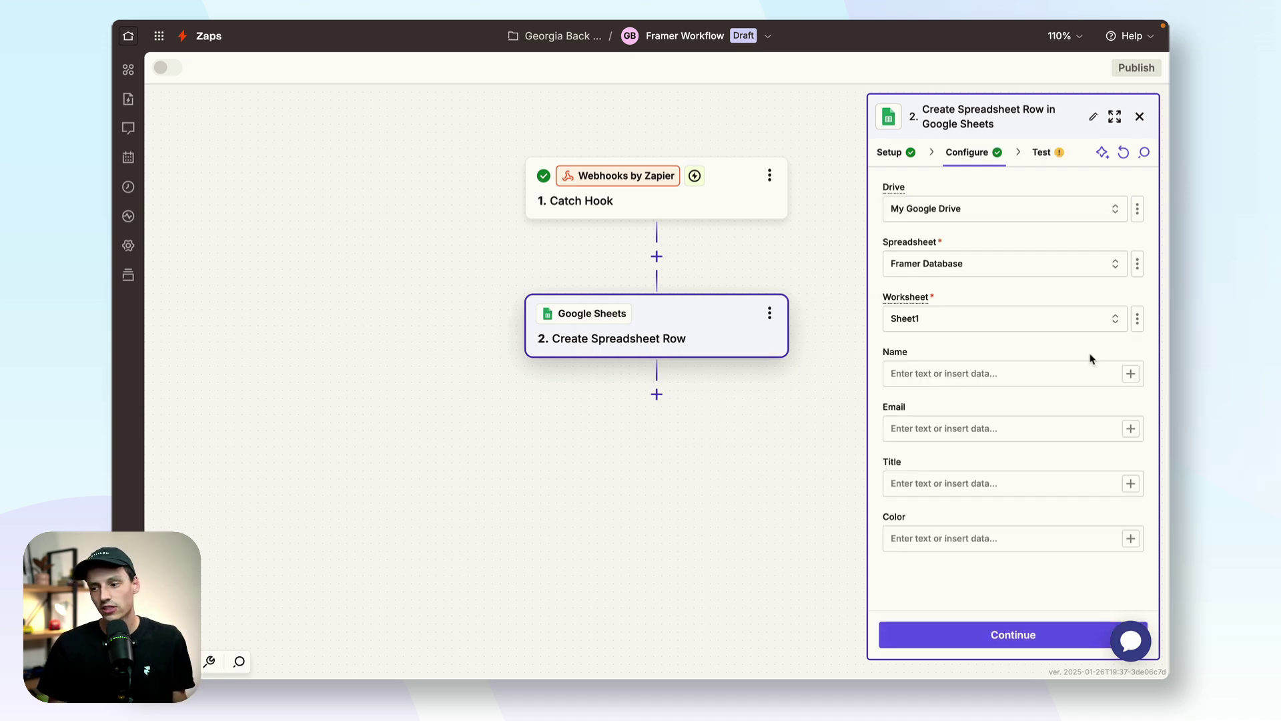
{"action": "left_click", "coordinate": [918, 370]}
{"action": "left_click", "coordinate": [922, 427]}
{"action": "left_click", "coordinate": [922, 484]}
{"action": "left_click", "coordinate": [928, 537]}
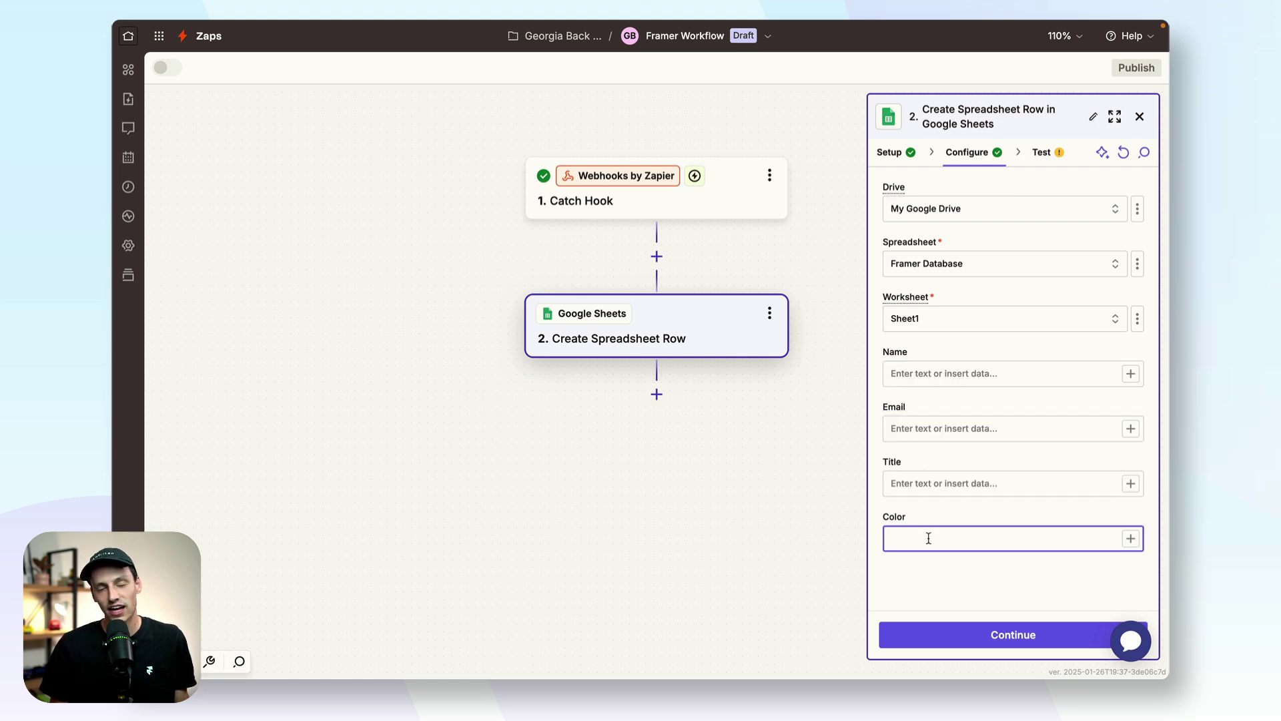
Step: Map Catch Hook's Name, Email, Title and Color values into the matching columns
{"action": "left_click", "coordinate": [1130, 373]}
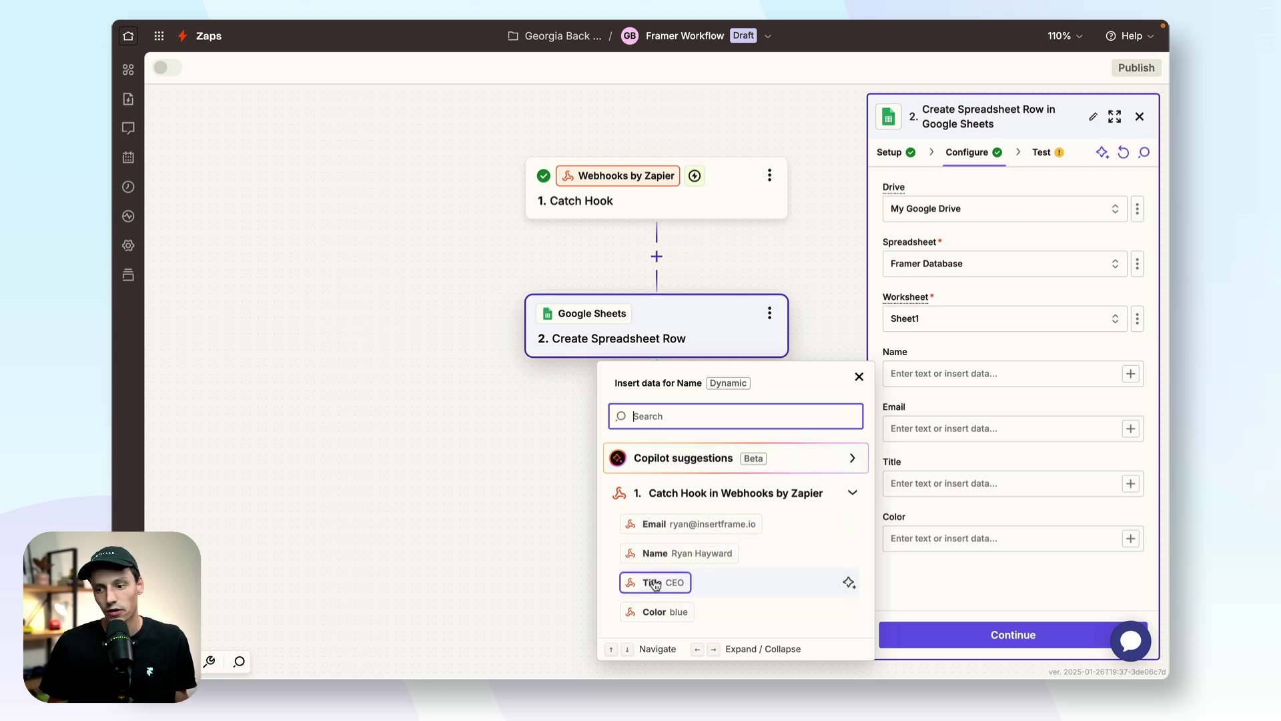
{"action": "left_click", "coordinate": [676, 553]}
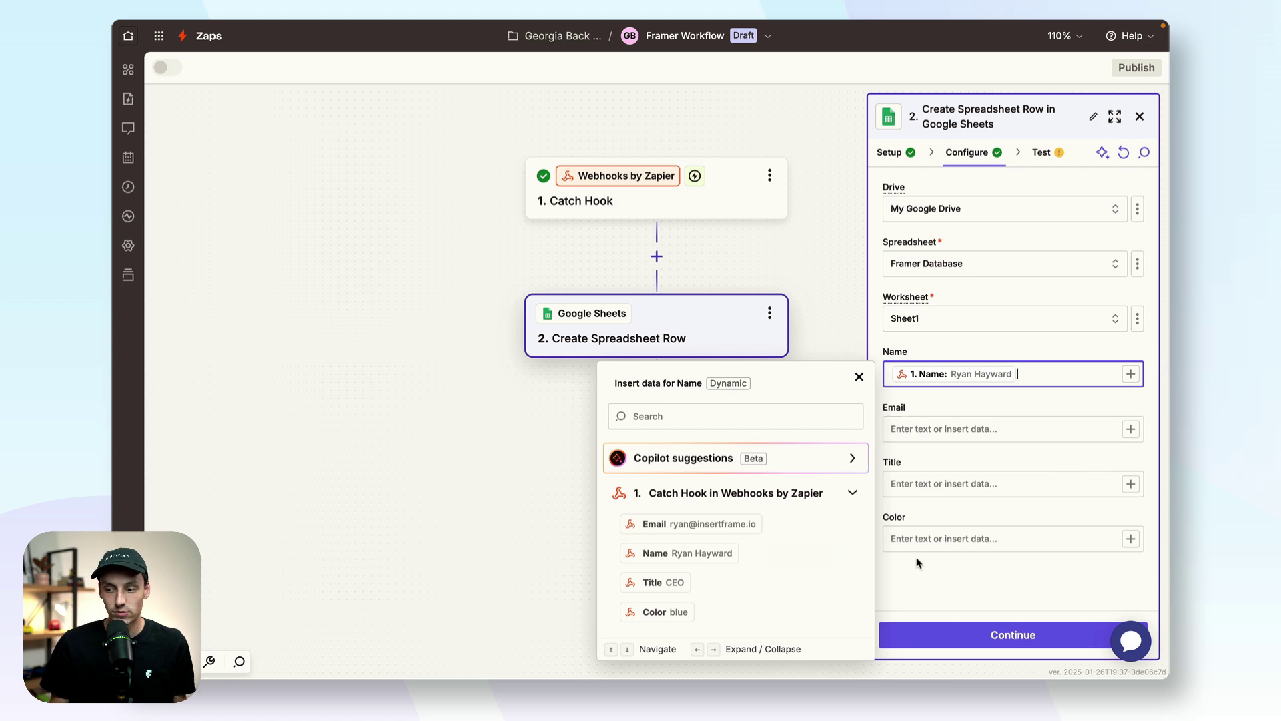
{"action": "left_click", "coordinate": [1130, 429]}
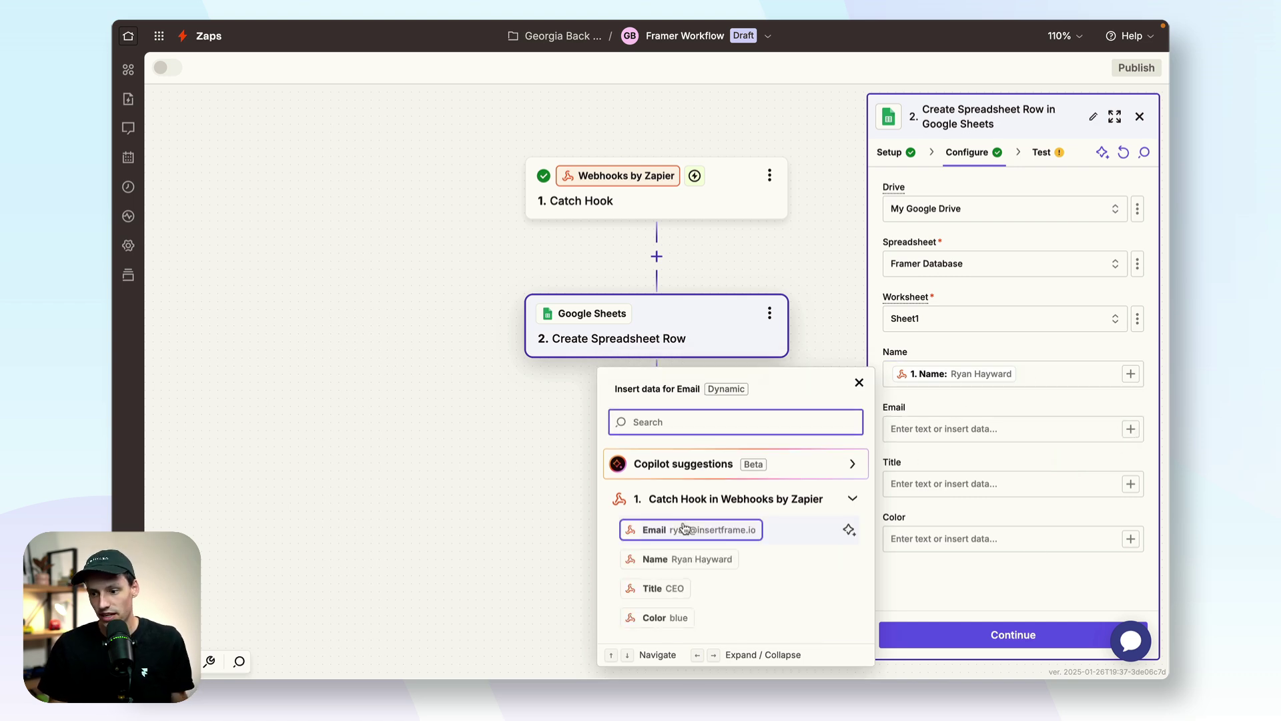
{"action": "left_click", "coordinate": [687, 529]}
{"action": "left_click", "coordinate": [1130, 484]}
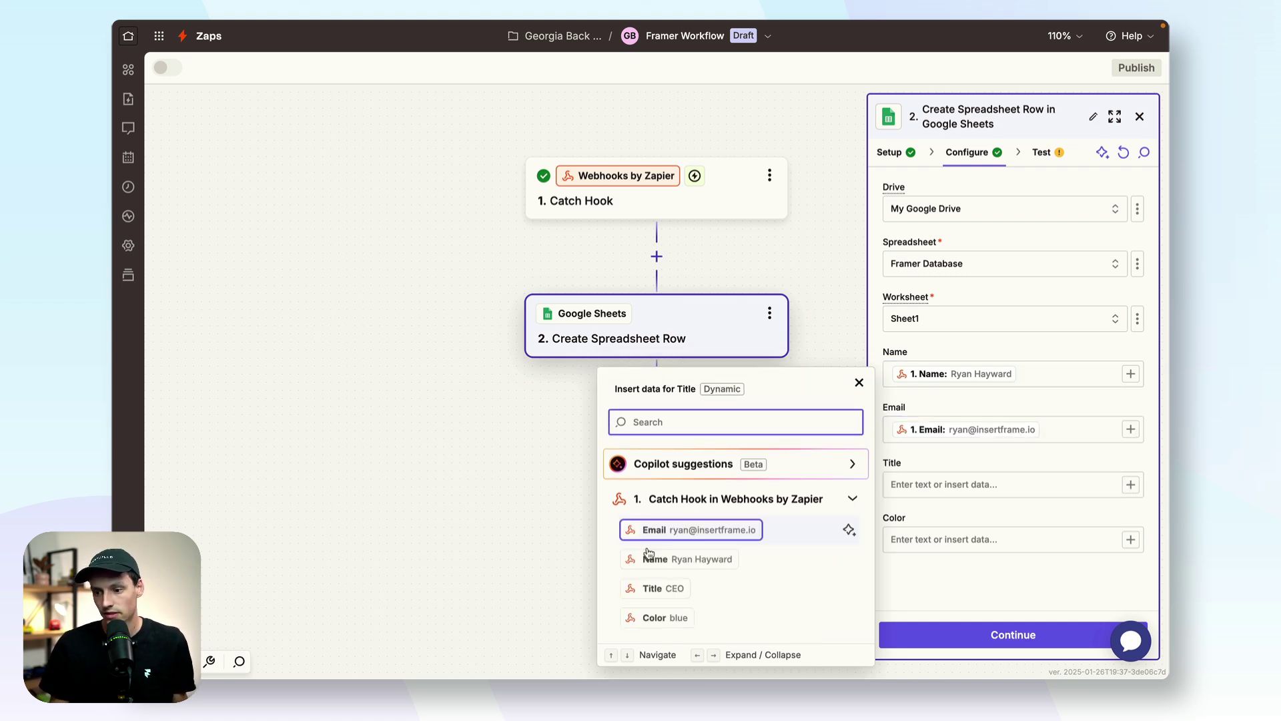
{"action": "left_click", "coordinate": [661, 588]}
{"action": "left_click", "coordinate": [1129, 539]}
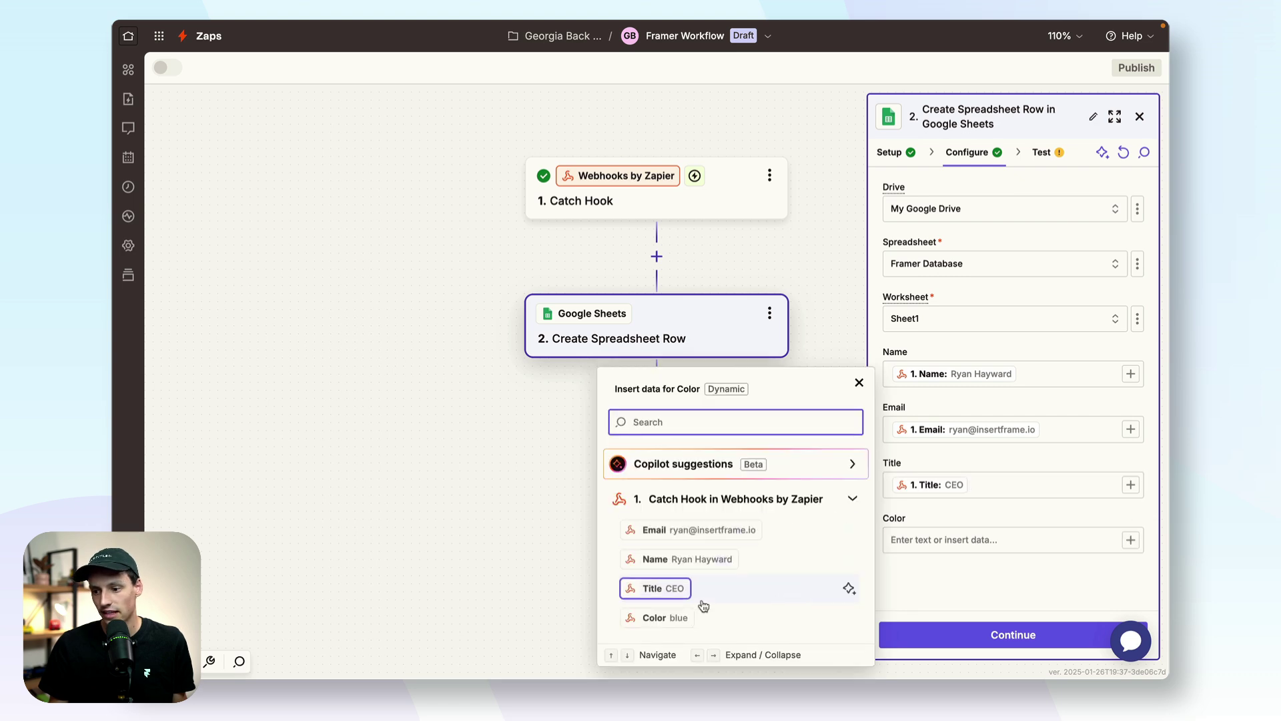
{"action": "left_click", "coordinate": [677, 617]}
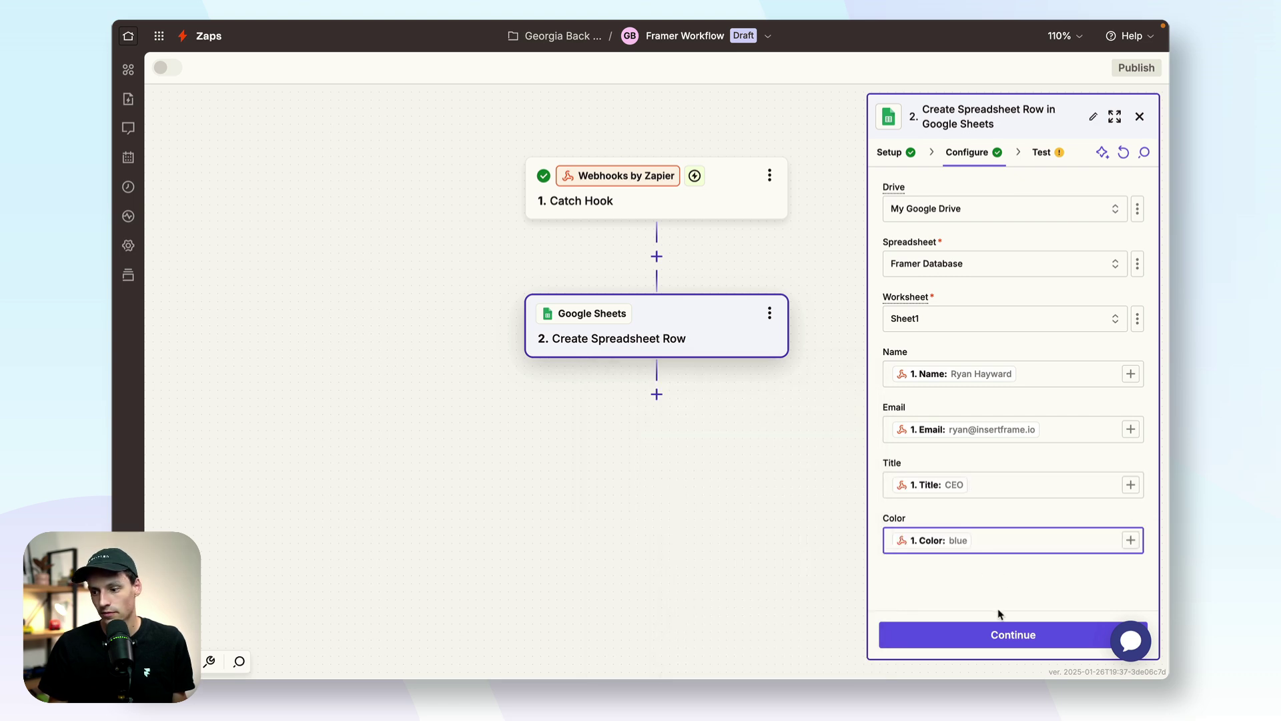
Step: Test the Create Spreadsheet Row step, then publish the Zap as version v1
{"action": "left_click", "coordinate": [999, 631]}
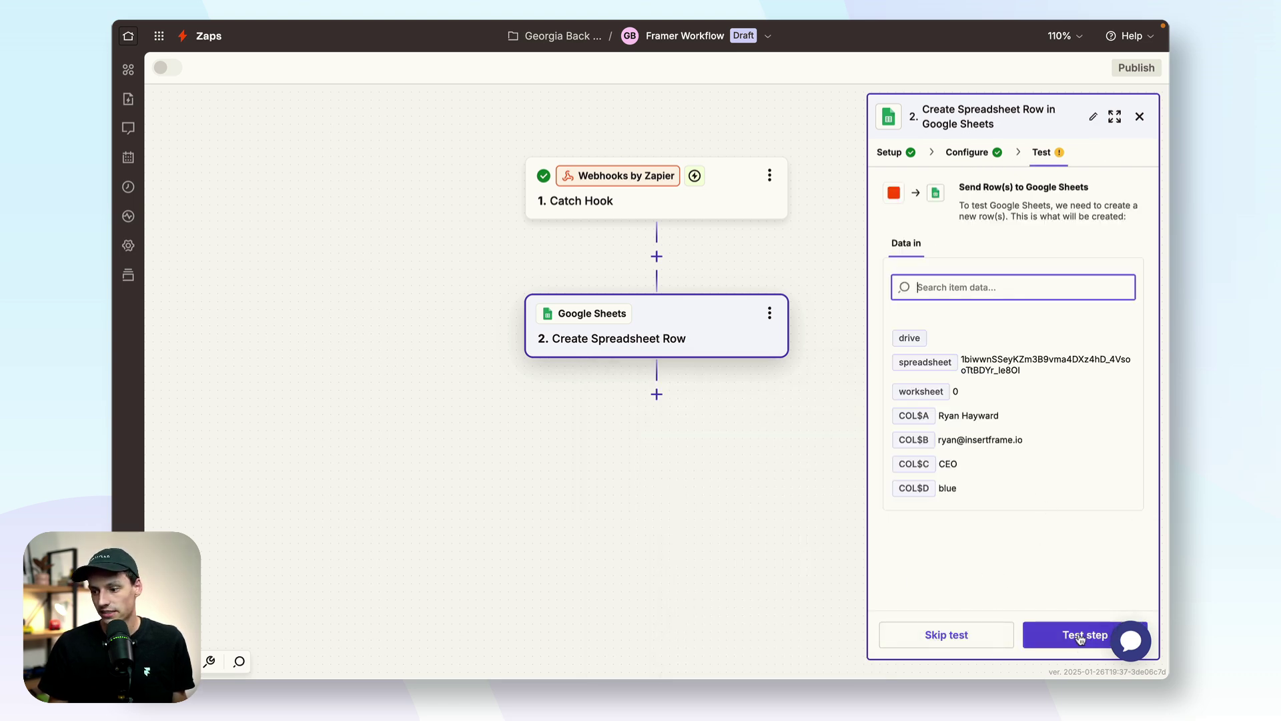
{"action": "left_click", "coordinate": [1074, 633]}
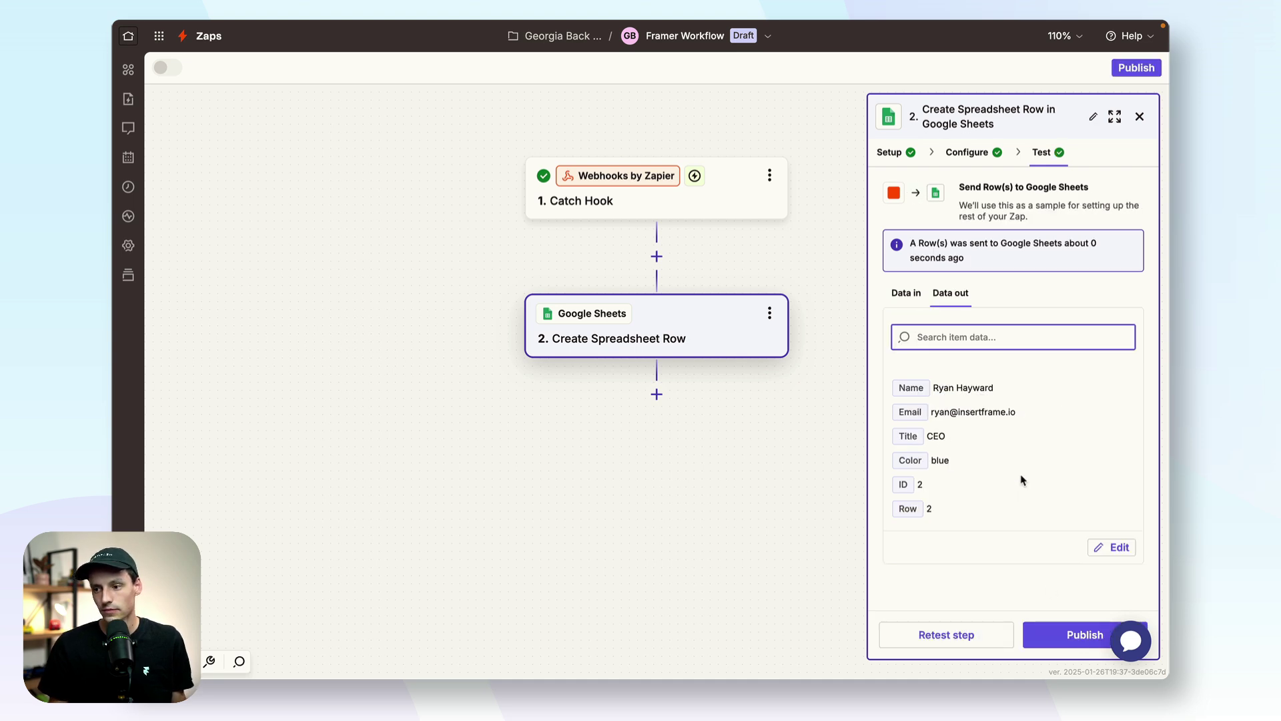
{"action": "left_click", "coordinate": [1066, 635]}
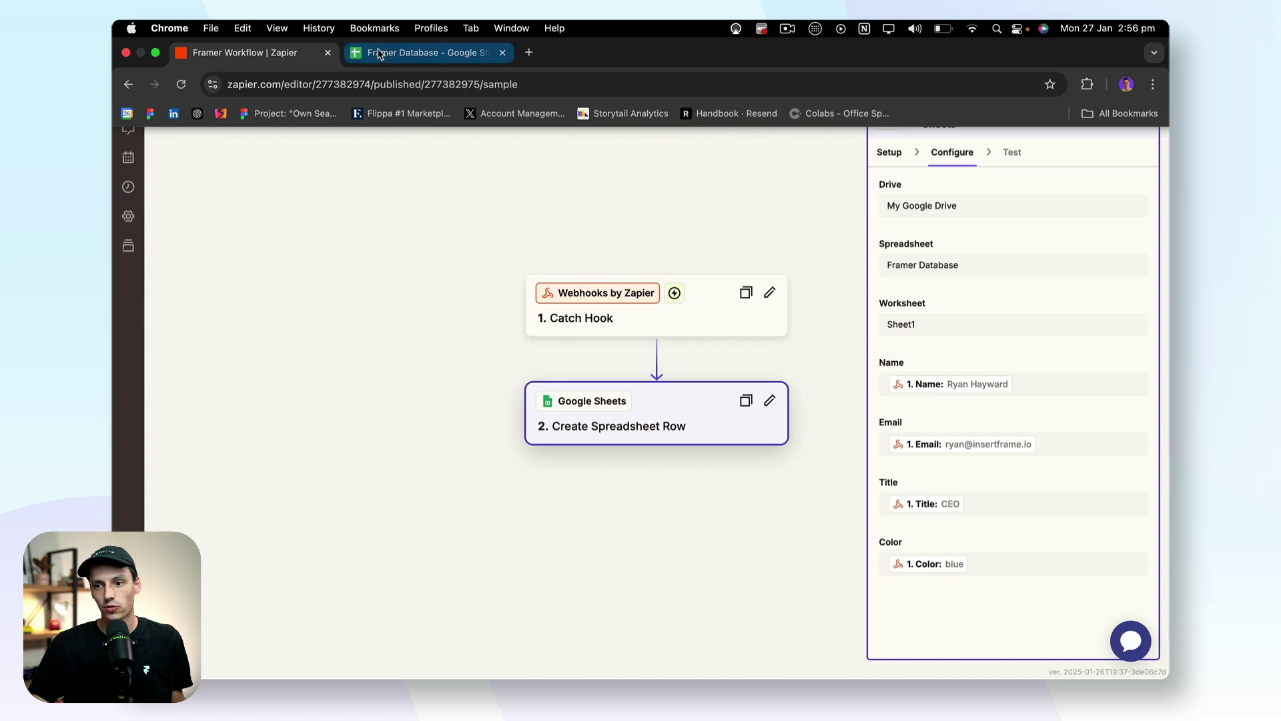
Step: Check that row 2 of the Framer Database sheet holds the test entry (CEO, blue)
{"action": "left_click", "coordinate": [385, 52]}
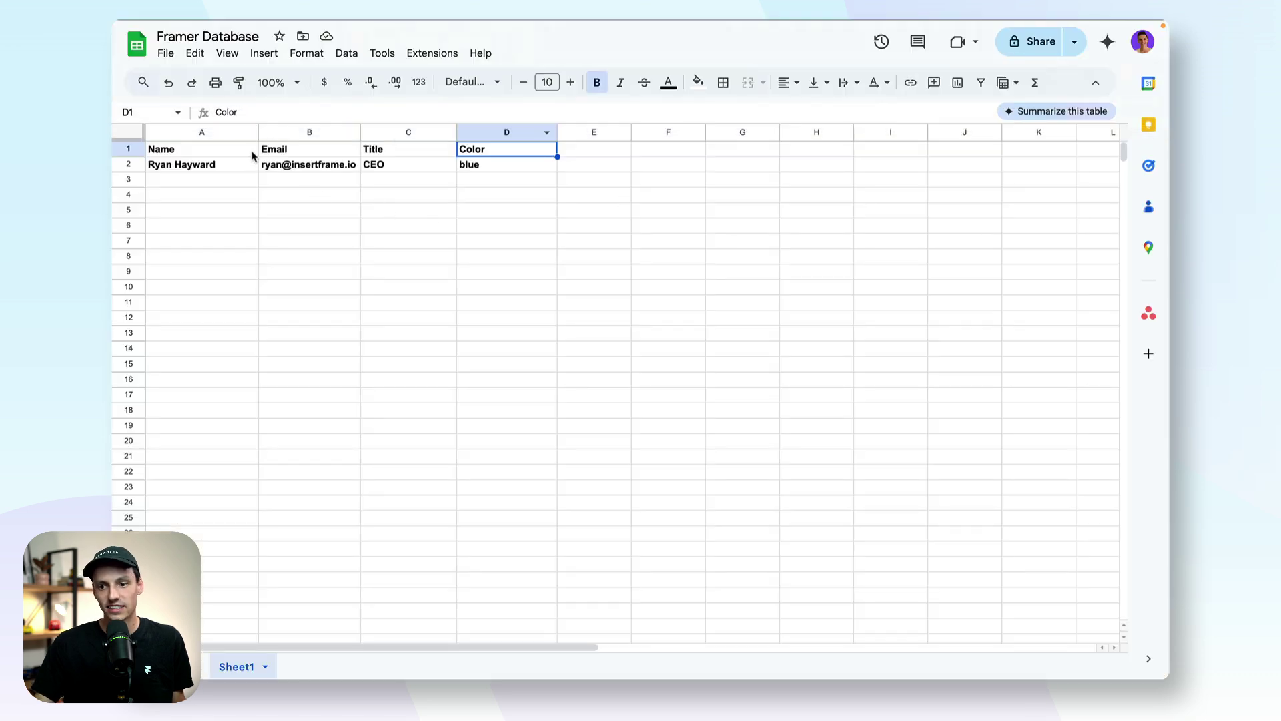
{"action": "left_click_drag", "start_coordinate": [220, 167], "coordinate": [484, 165]}
{"action": "left_click", "coordinate": [481, 210]}
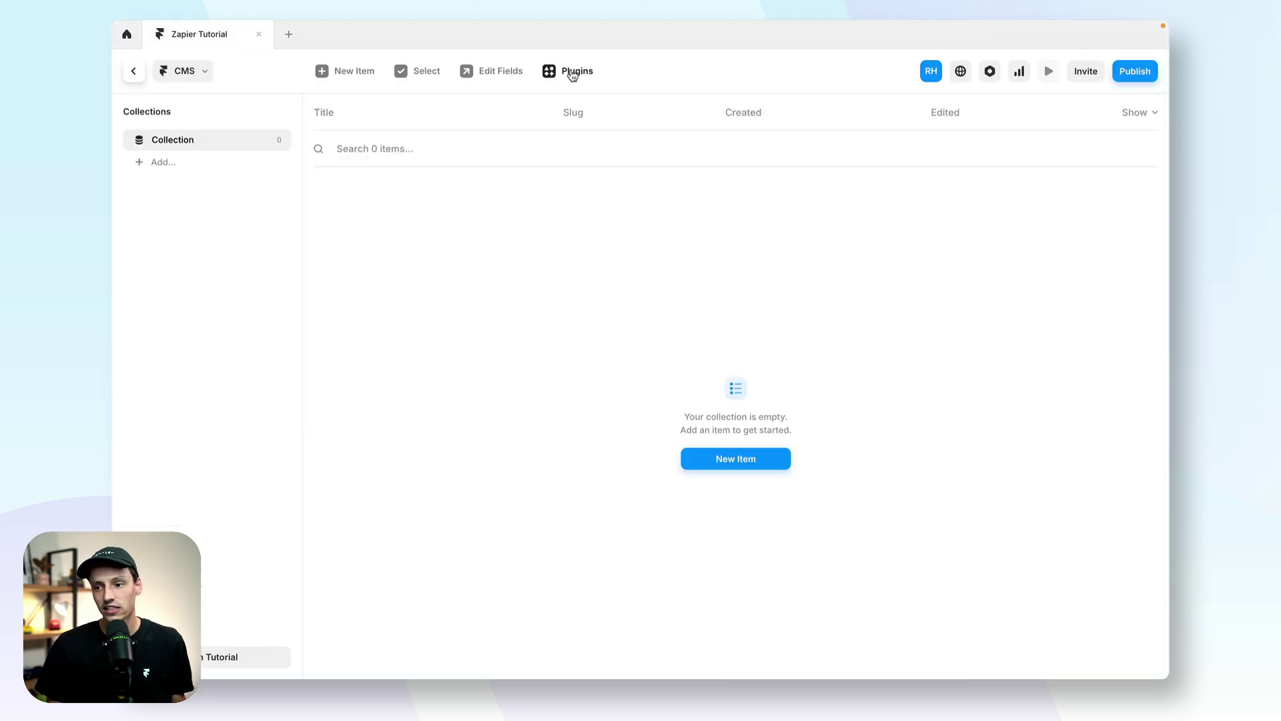
Step: Add a Google Sheets collection named 'Framer Database' from the pasted spreadsheet link, using Sheet1
{"action": "left_click", "coordinate": [572, 72]}
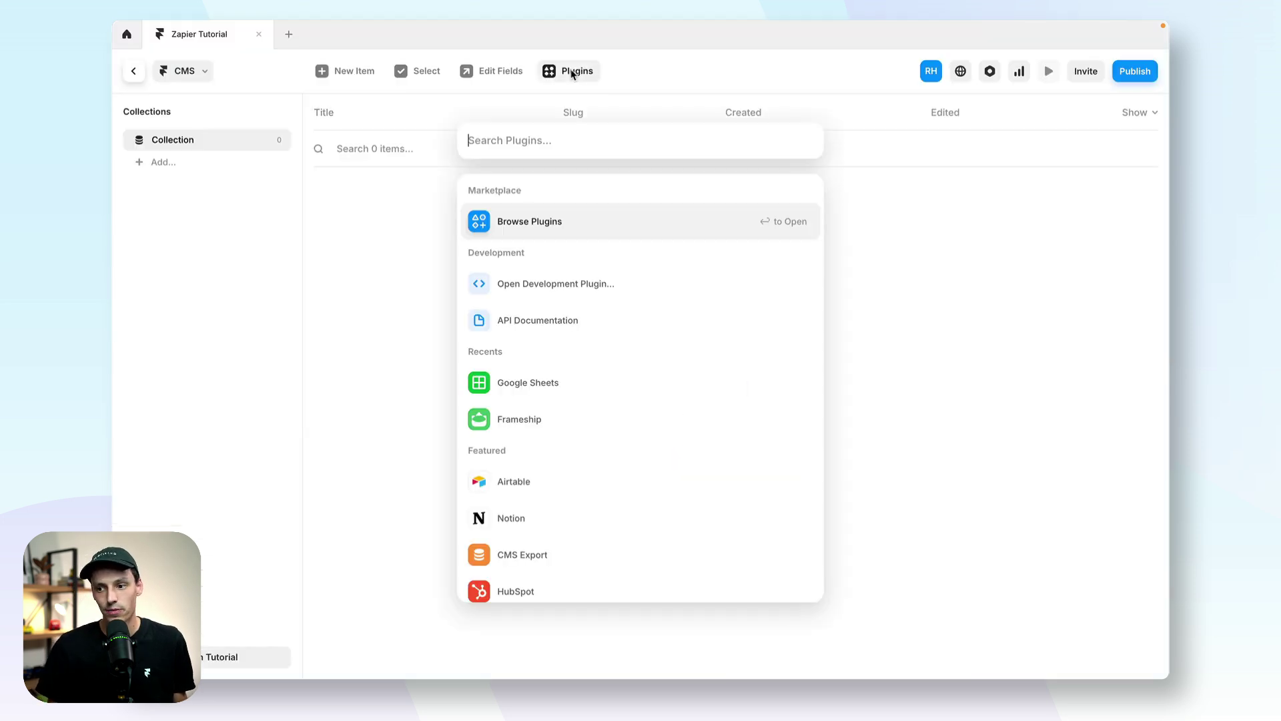
{"action": "left_click", "coordinate": [594, 377]}
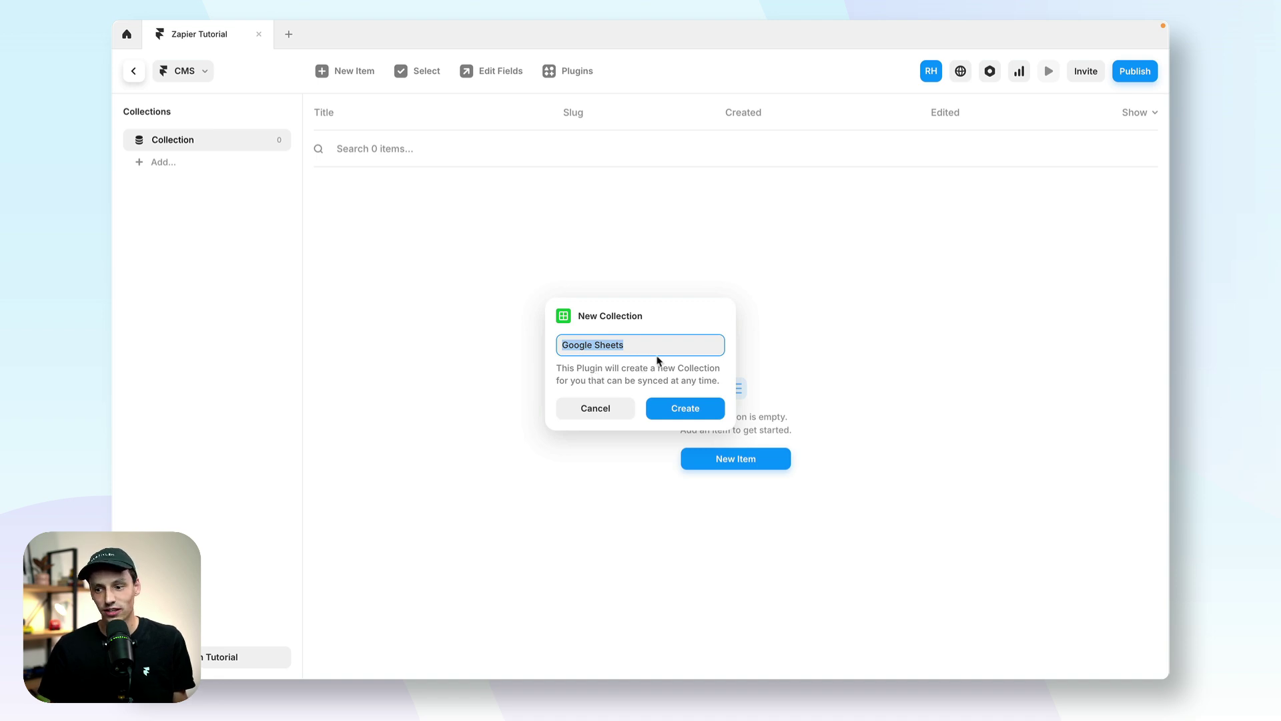
{"action": "type", "text": "F"}
{"action": "type", "text": "ramer Database"}
{"action": "key", "text": "Return"}
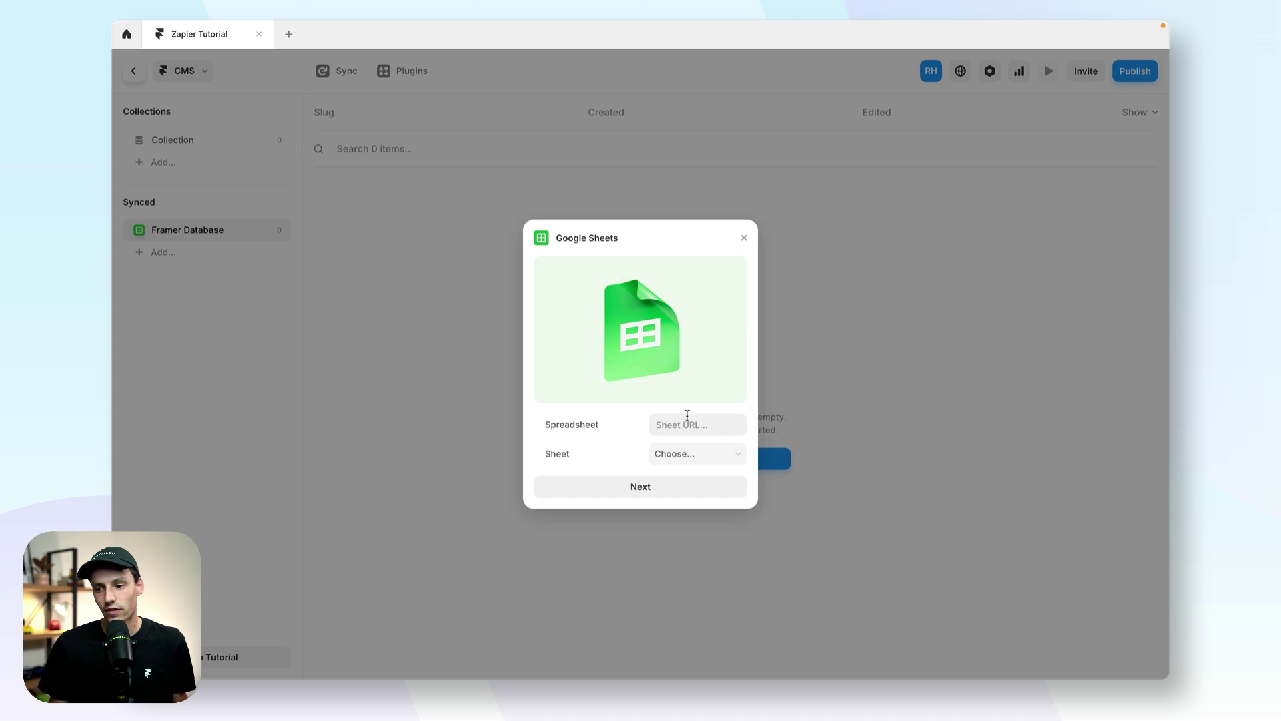
{"action": "left_click", "coordinate": [687, 420]}
{"action": "key", "text": "ctrl+v"}
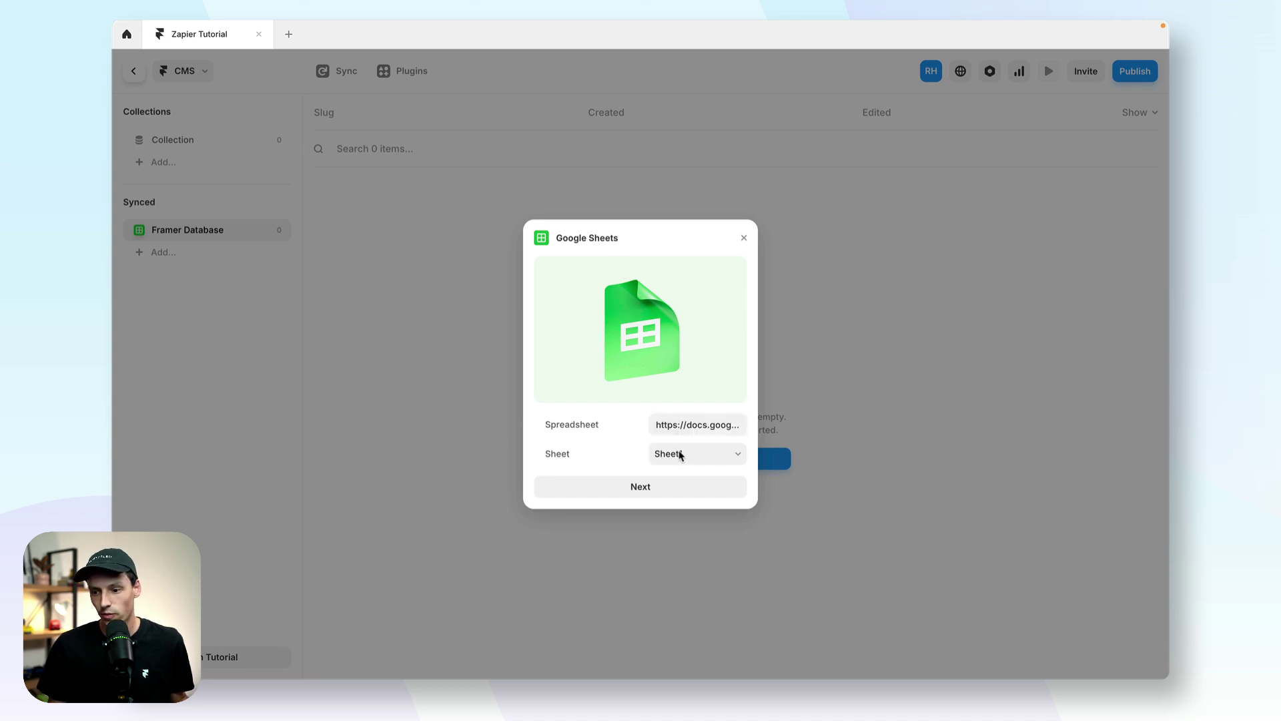
{"action": "left_click", "coordinate": [687, 455]}
{"action": "left_click", "coordinate": [681, 452]}
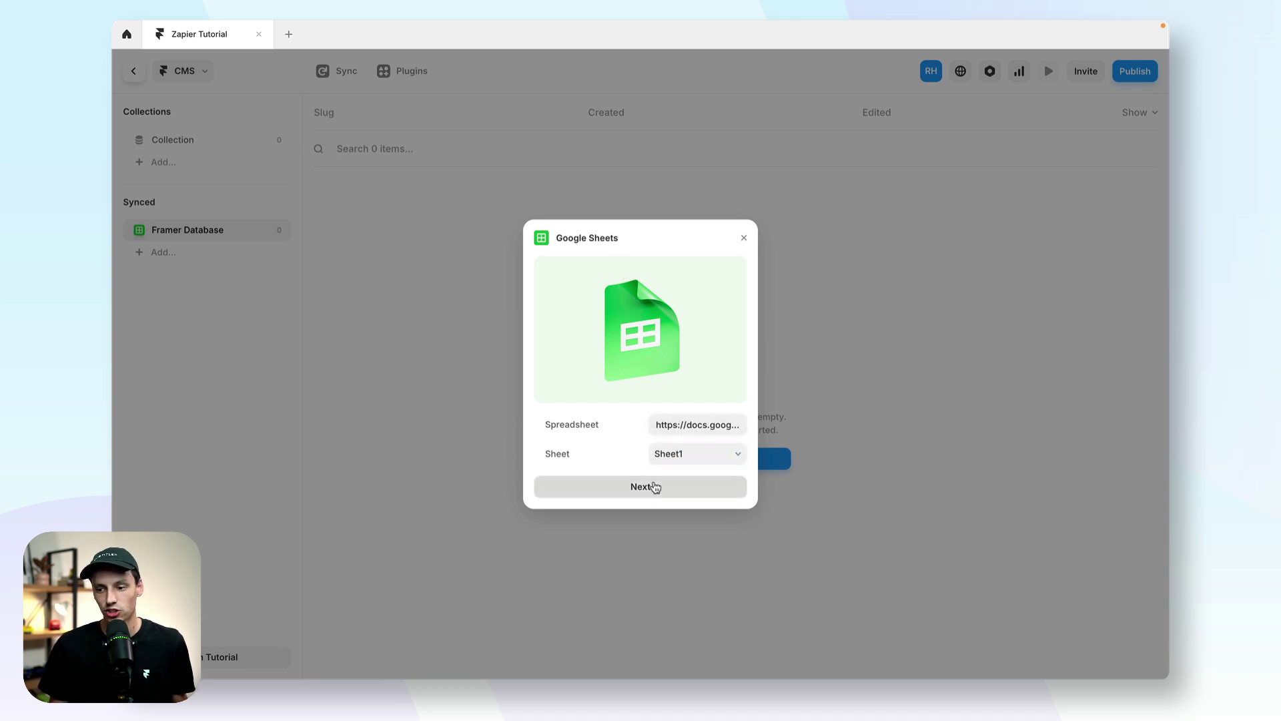
{"action": "left_click", "coordinate": [655, 486]}
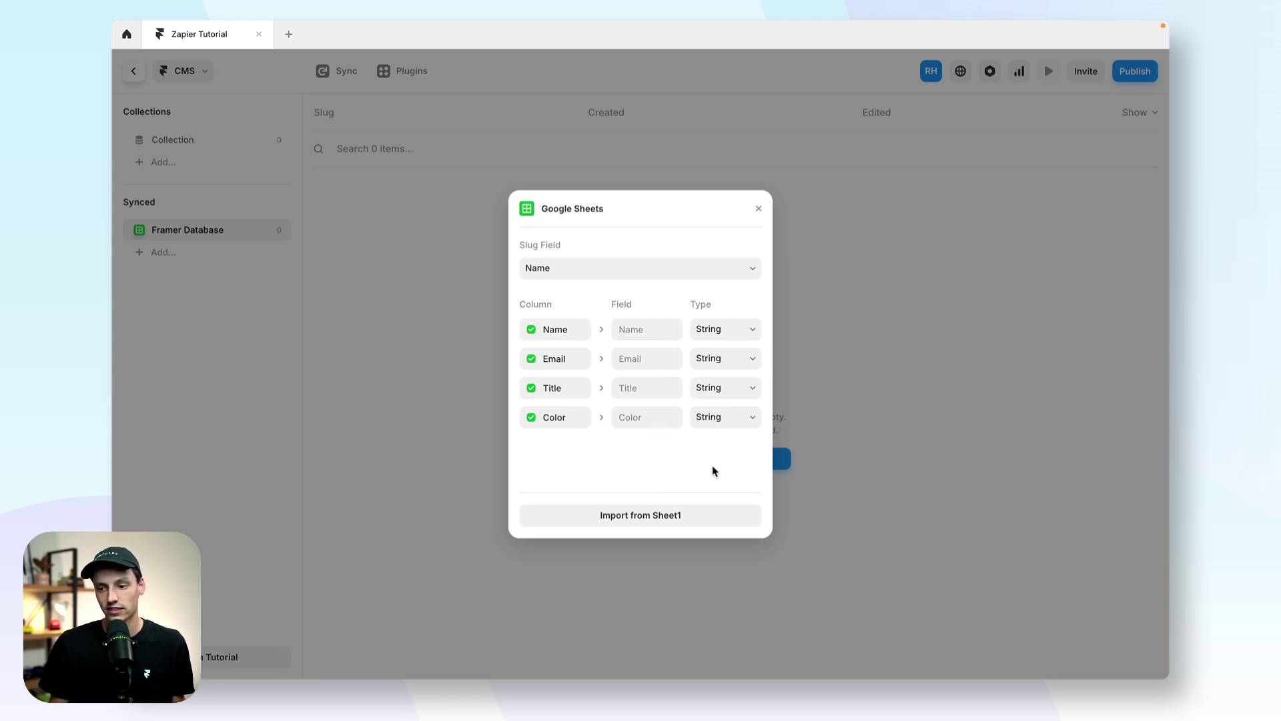
Step: Keep Name and Color as String, import the rows, and check the synced CEO/blue entry
{"action": "left_click", "coordinate": [732, 334]}
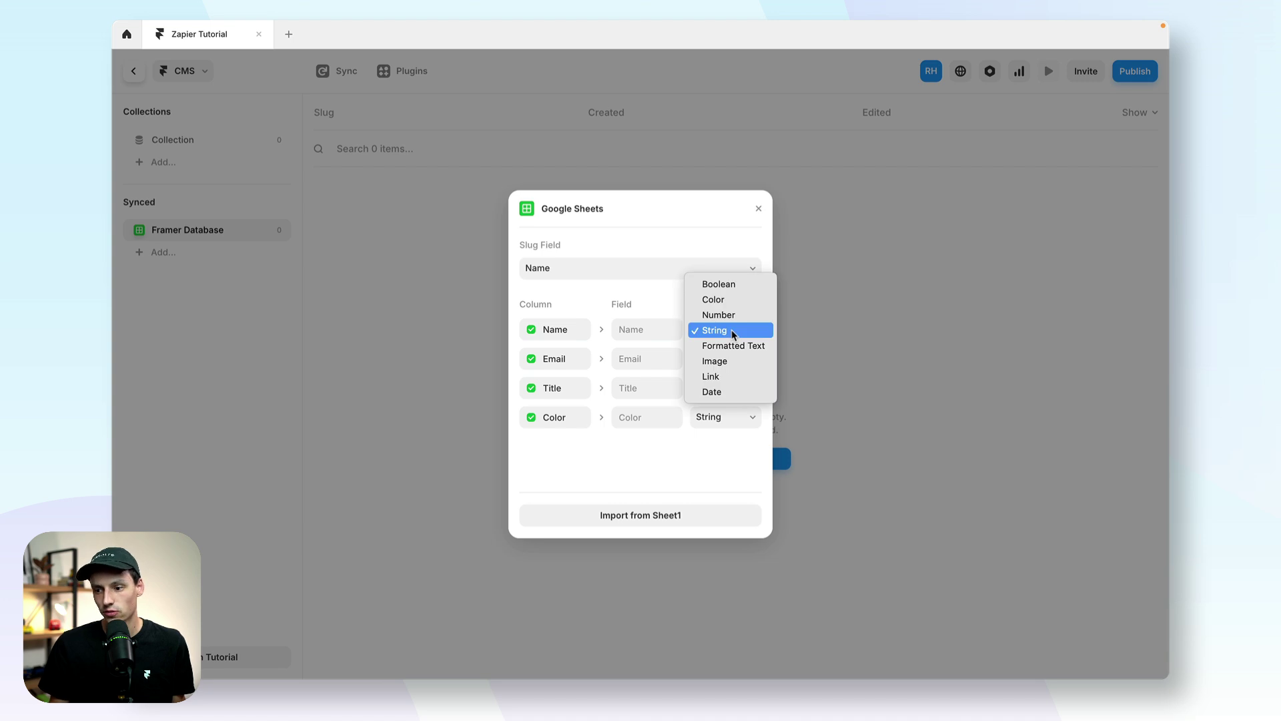
{"action": "left_click", "coordinate": [733, 334]}
{"action": "left_click", "coordinate": [727, 420]}
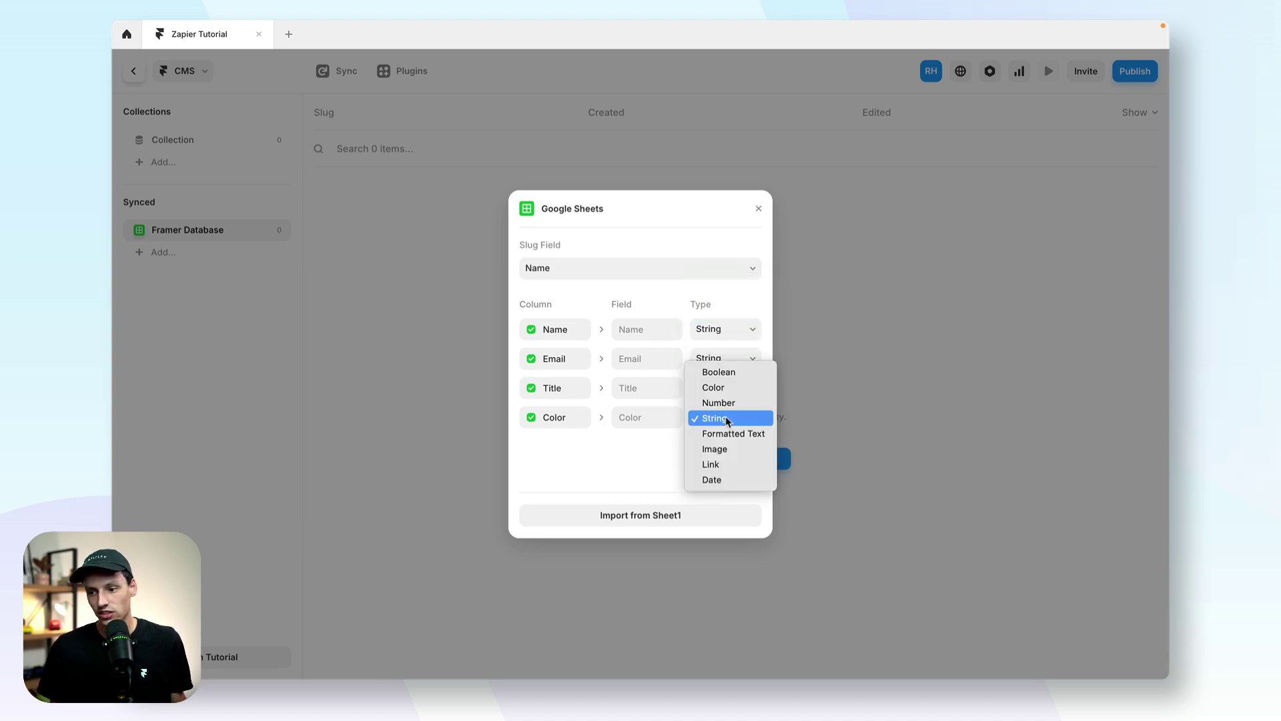
{"action": "left_click", "coordinate": [726, 421]}
{"action": "left_click", "coordinate": [714, 421]}
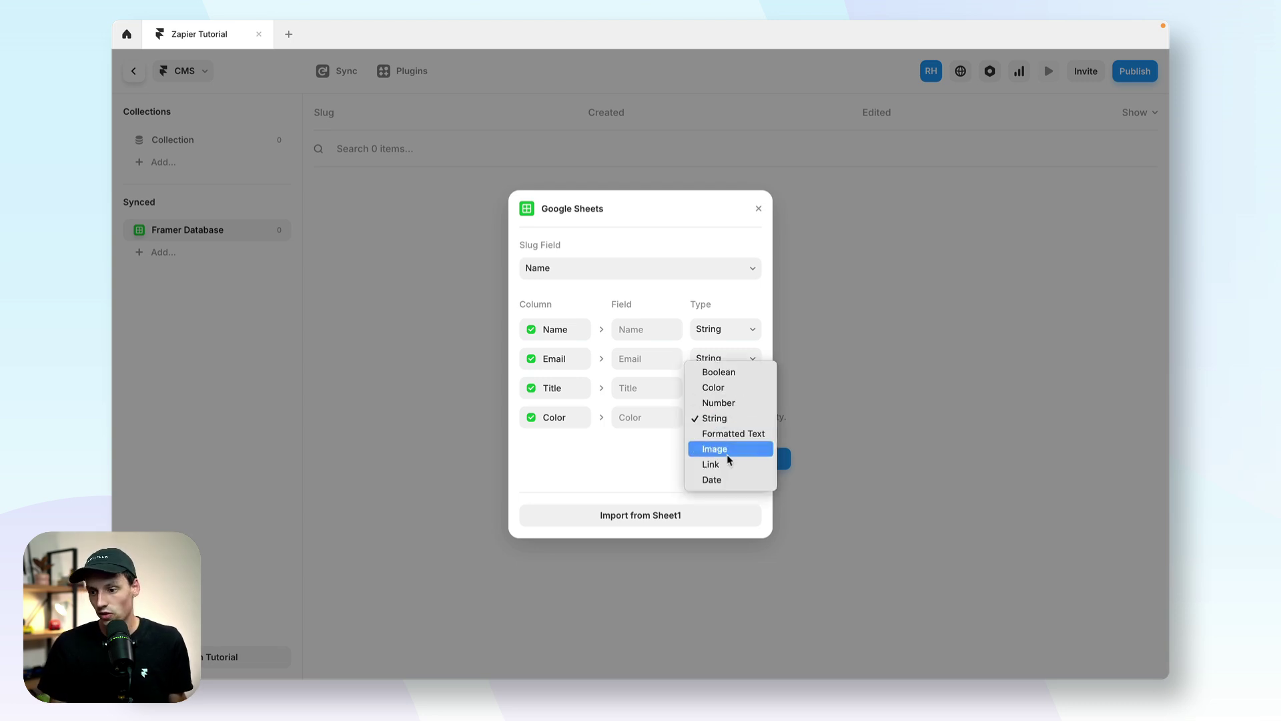
{"action": "left_click", "coordinate": [615, 465]}
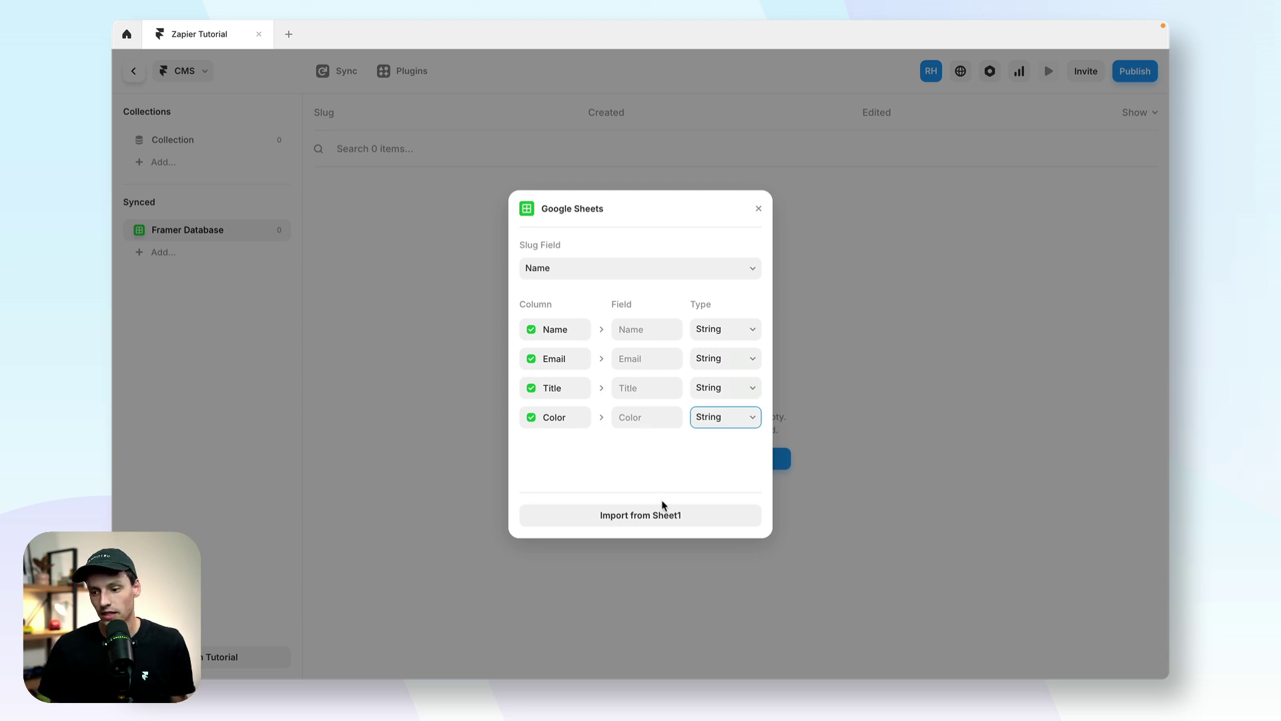
{"action": "left_click", "coordinate": [669, 517]}
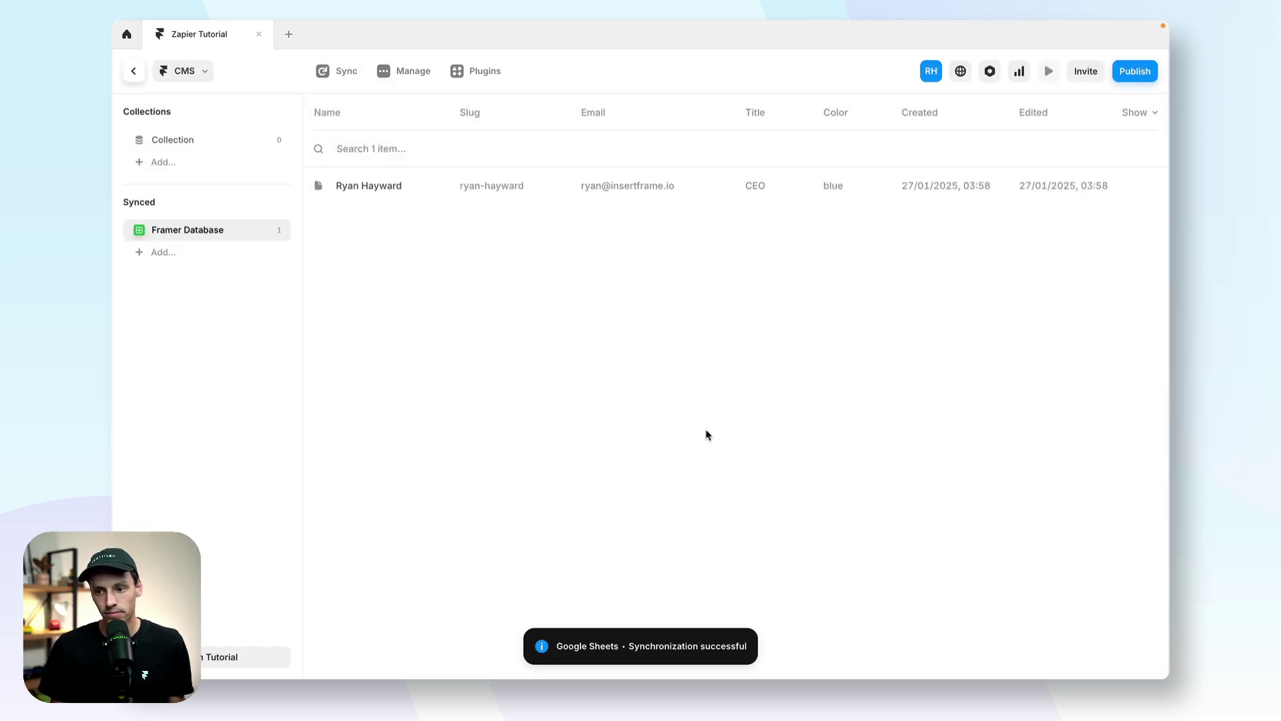
{"action": "left_click", "coordinate": [549, 184]}
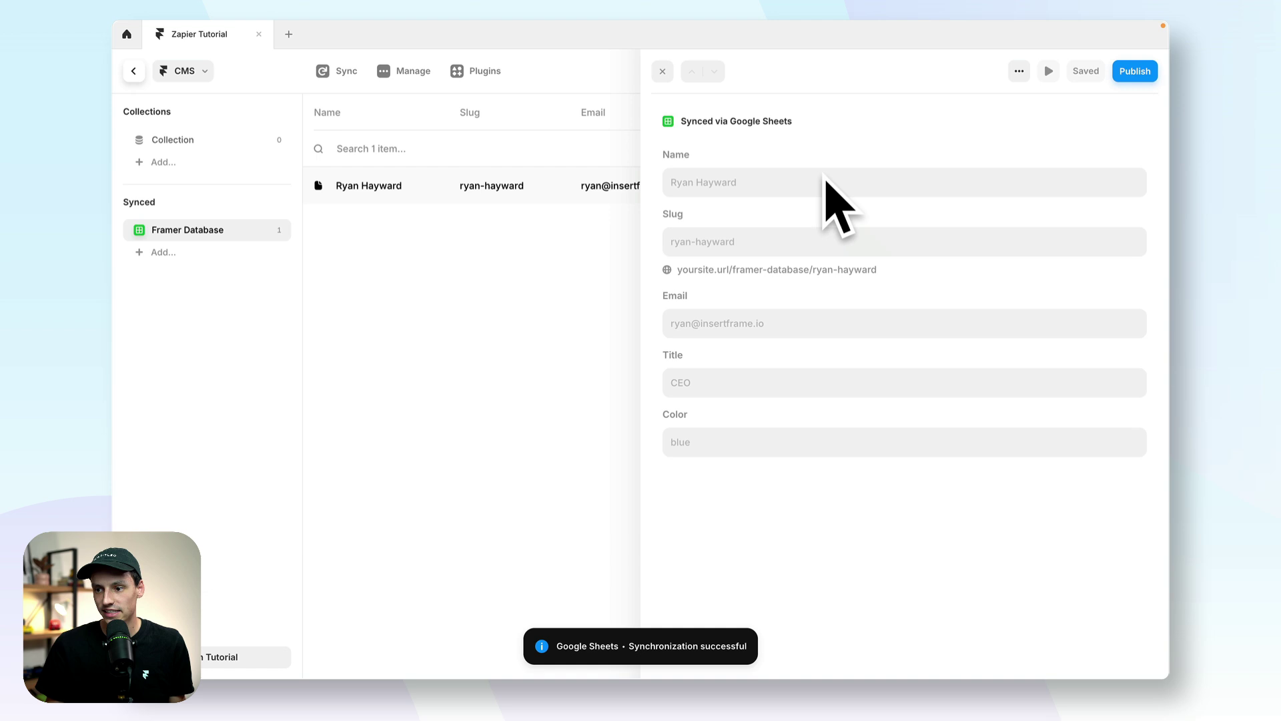
{"action": "key", "text": "Escape"}
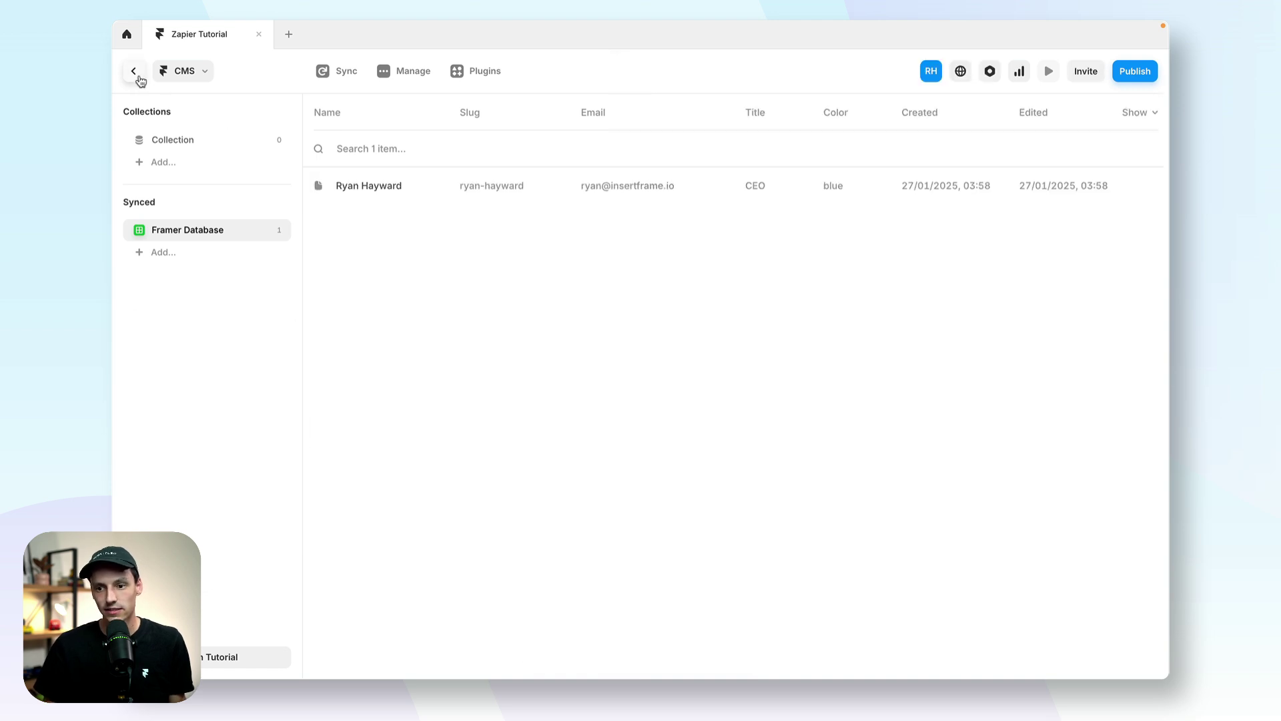
Step: Create a new blank page named /database
{"action": "left_click", "coordinate": [134, 71]}
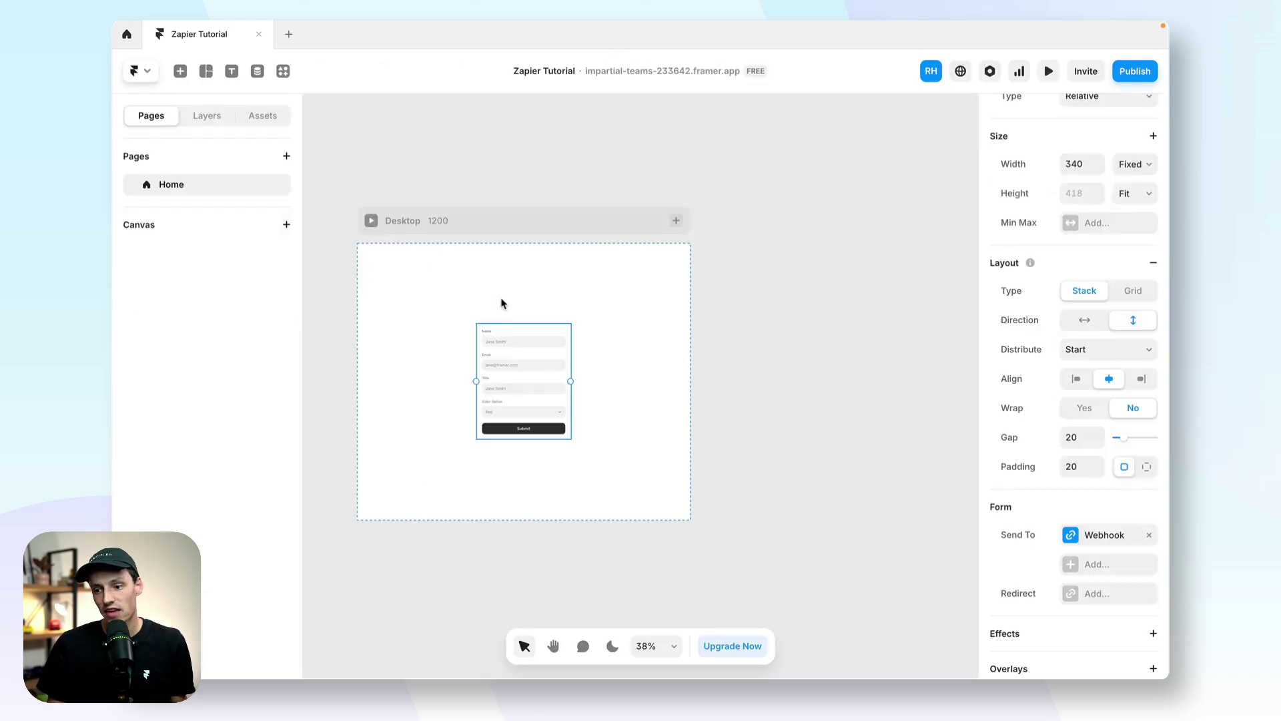
{"action": "left_click", "coordinate": [287, 156]}
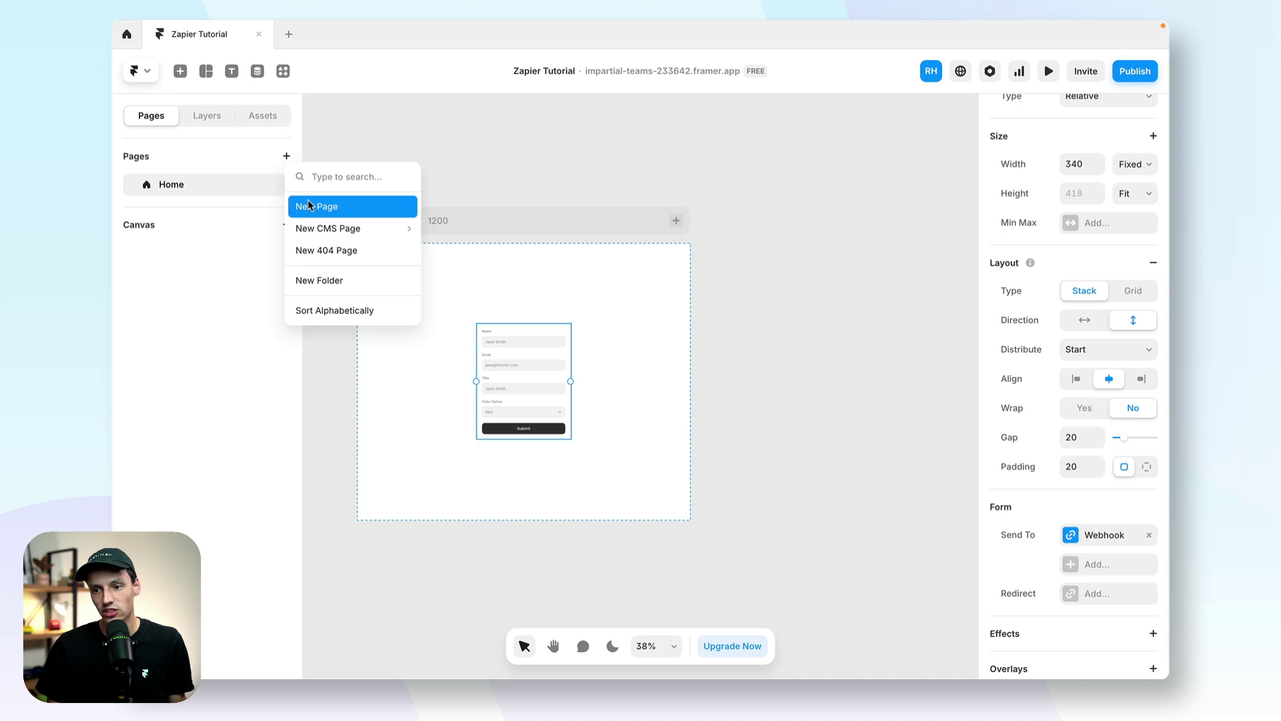
{"action": "left_click", "coordinate": [309, 205]}
{"action": "type", "text": "database"}
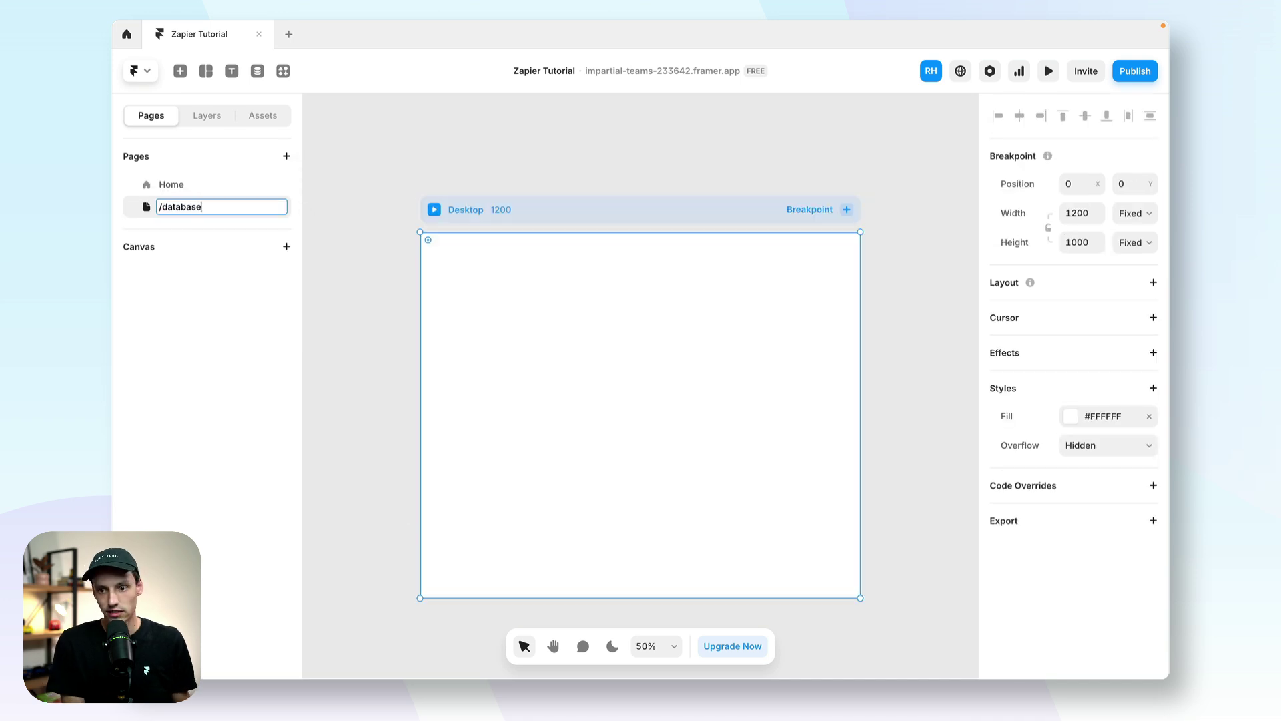
{"action": "key", "text": "Return"}
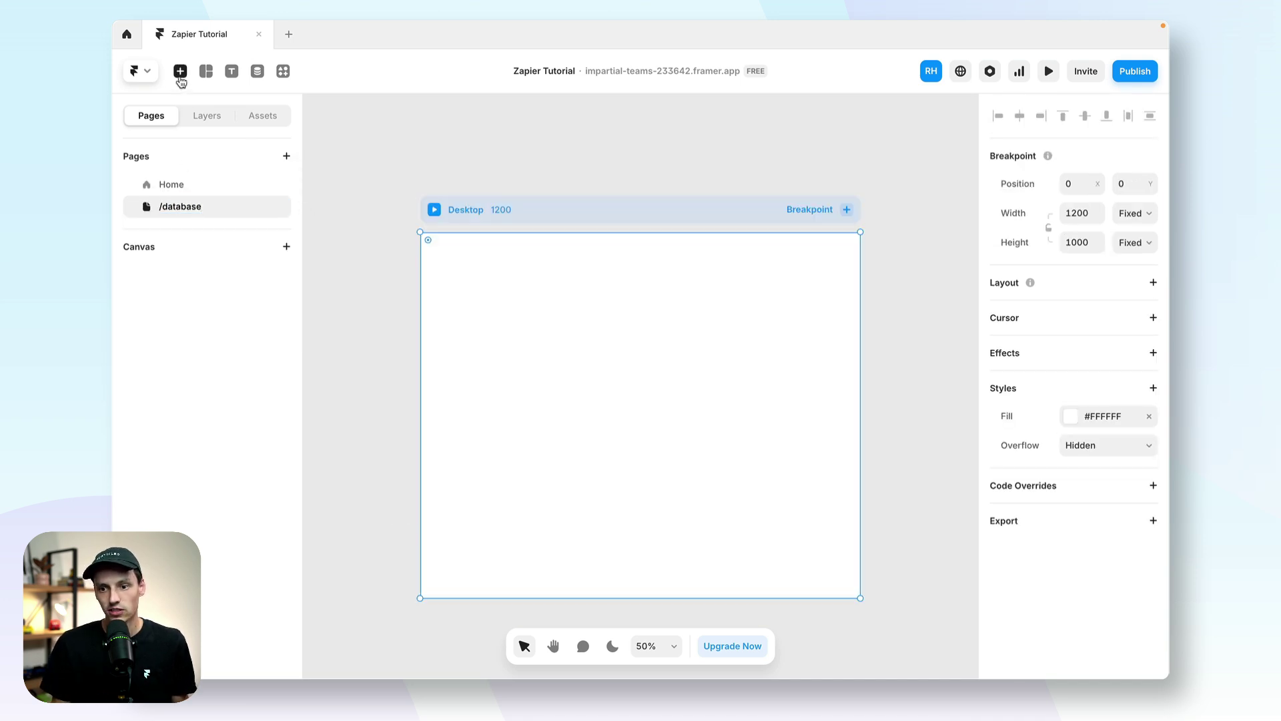
Step: Place a Framer Database collection list on the /database page
{"action": "left_click", "coordinate": [180, 72]}
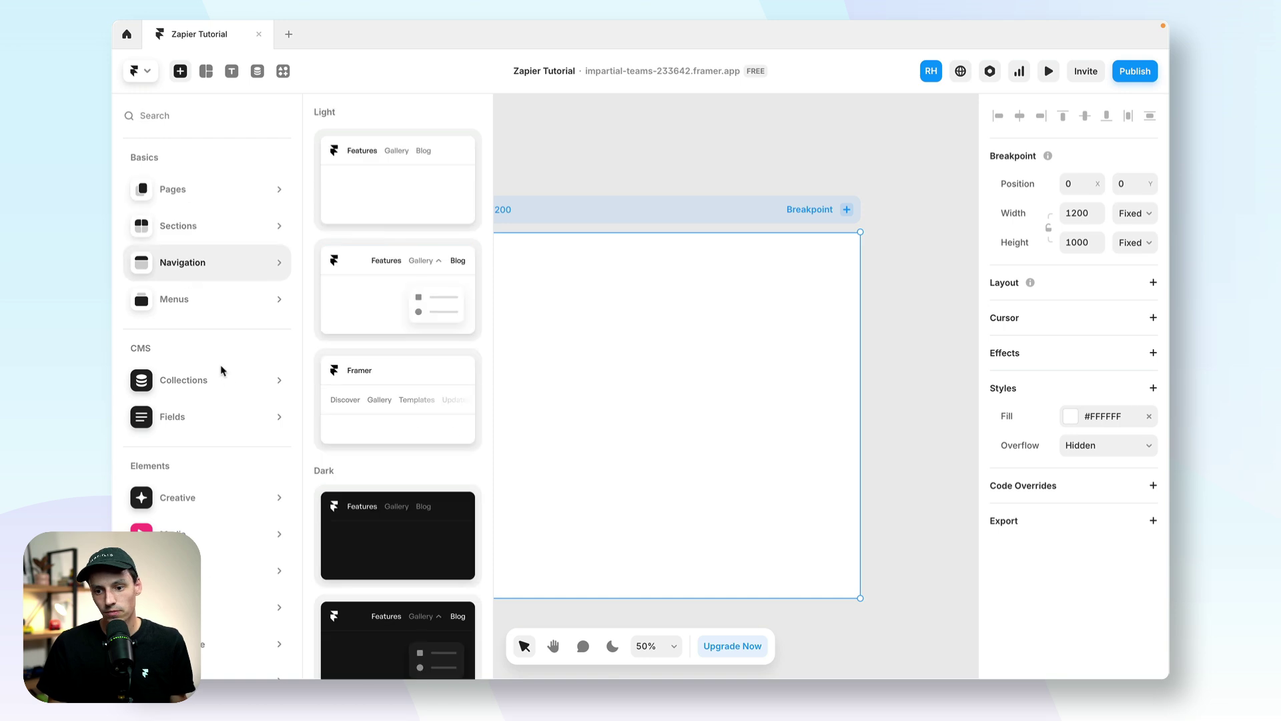
{"action": "mouse_move", "coordinate": [230, 389]}
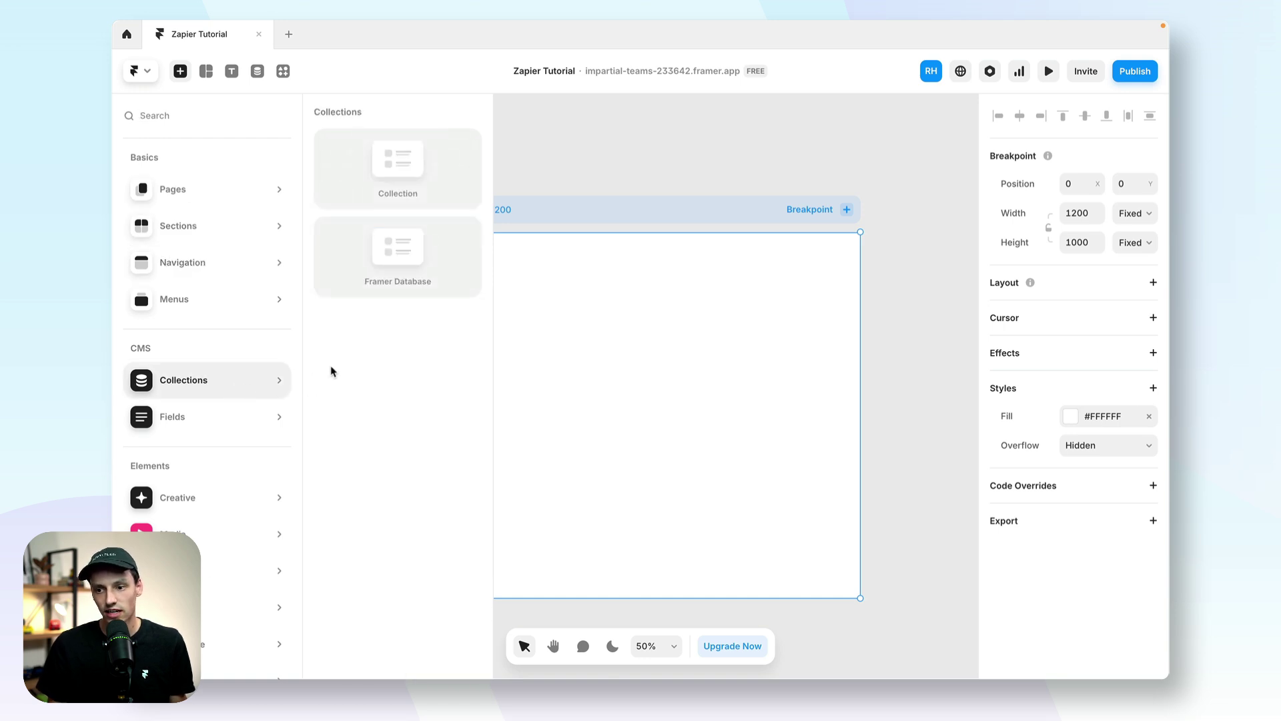
{"action": "left_click_drag", "start_coordinate": [397, 253], "coordinate": [611, 399]}
{"action": "scroll", "coordinate": [596, 384], "scroll_direction": "up", "scroll_amount": 5}
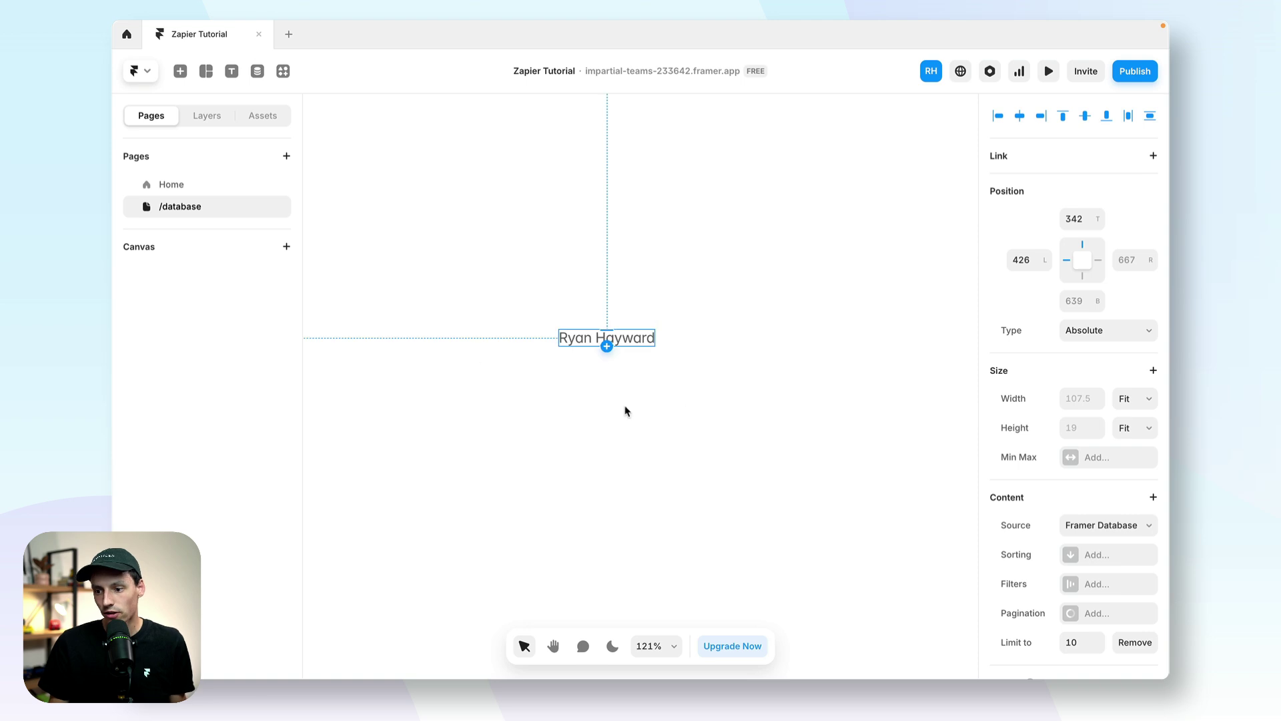
{"action": "scroll", "coordinate": [1067, 601], "scroll_direction": "down", "scroll_amount": 6}
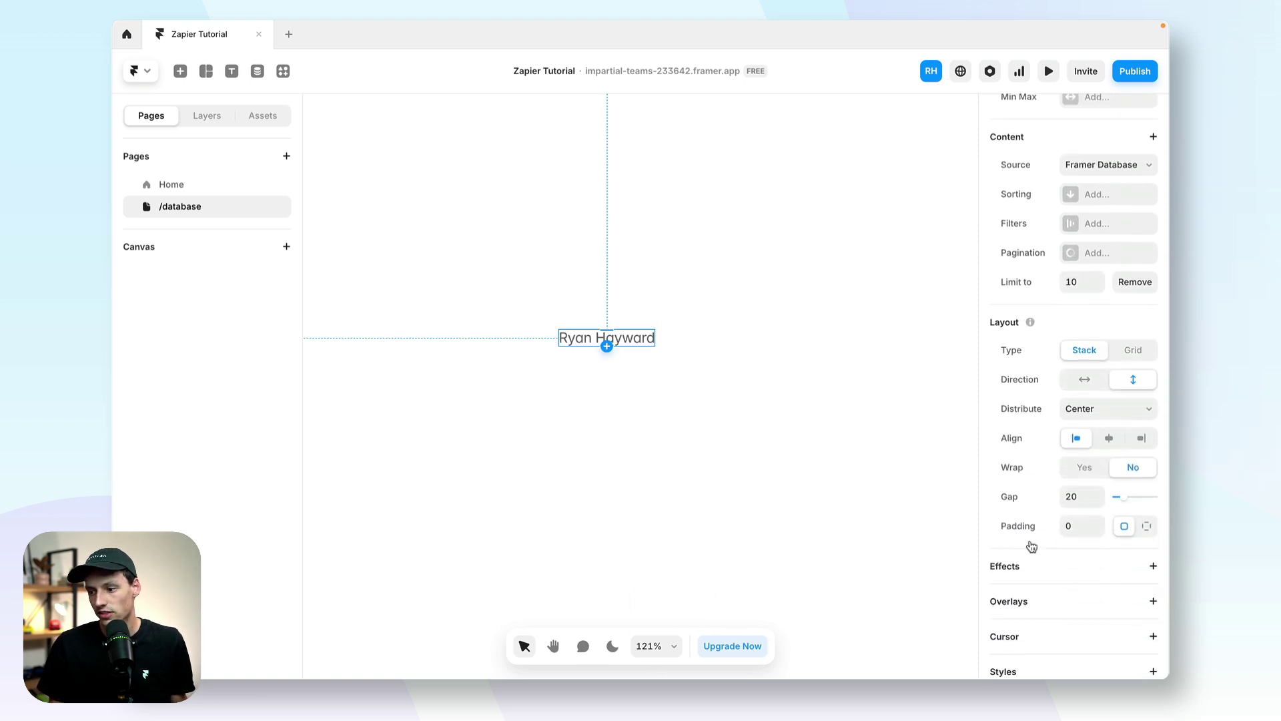
{"action": "left_click", "coordinate": [208, 115]}
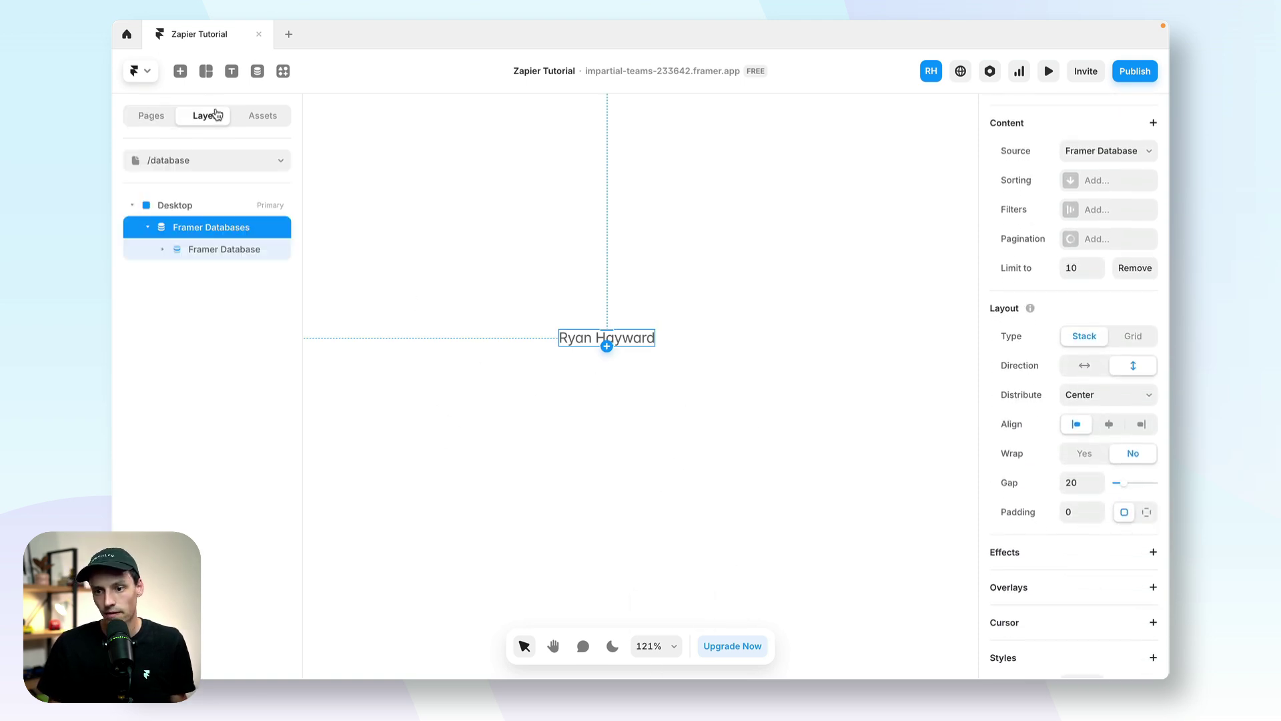
Step: Give the list item padding 20, a white fill and a blurred shadow
{"action": "left_click", "coordinate": [241, 249]}
{"action": "left_click", "coordinate": [214, 271]}
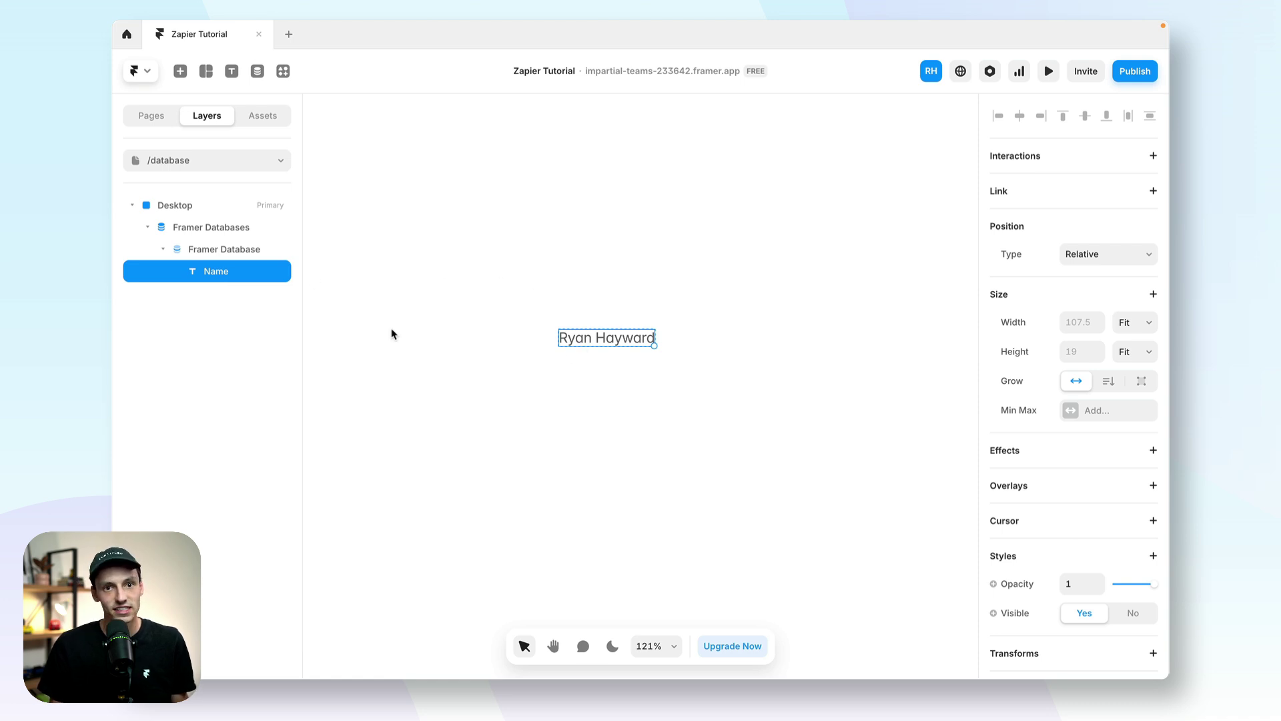
{"action": "left_click", "coordinate": [238, 251]}
{"action": "scroll", "coordinate": [1098, 582], "scroll_direction": "down", "scroll_amount": 5}
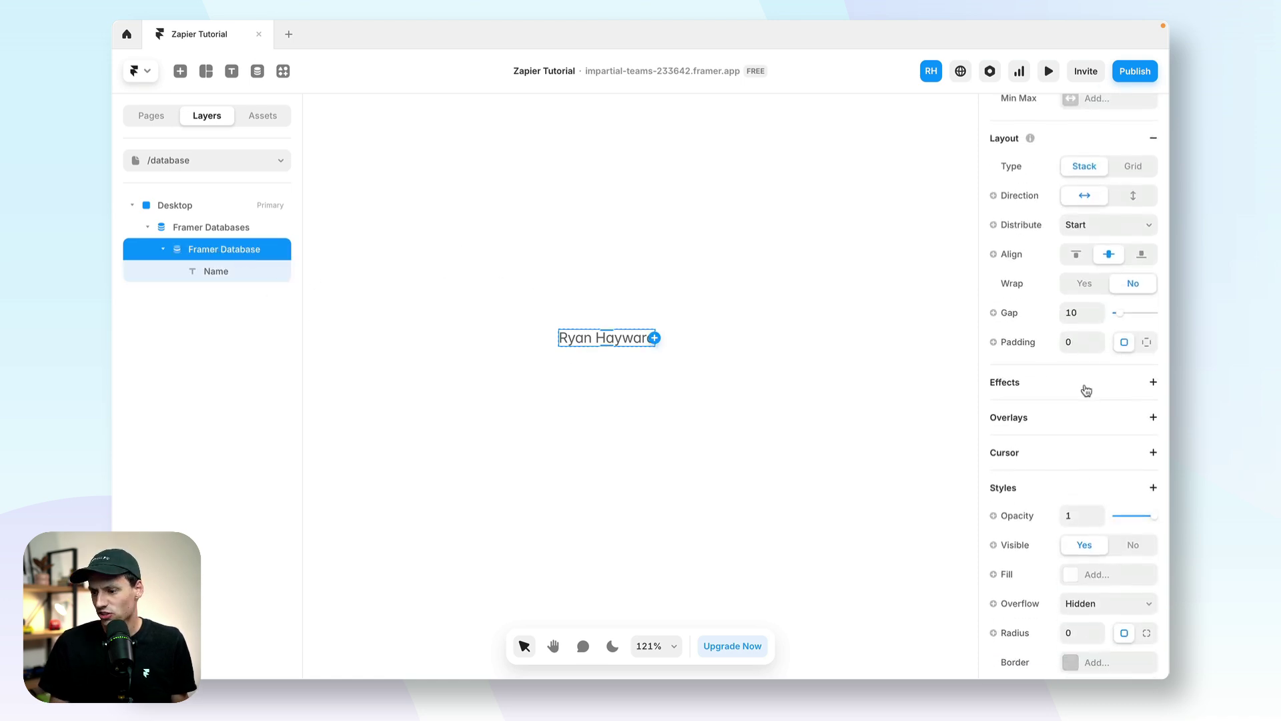
{"action": "left_click", "coordinate": [1077, 332]}
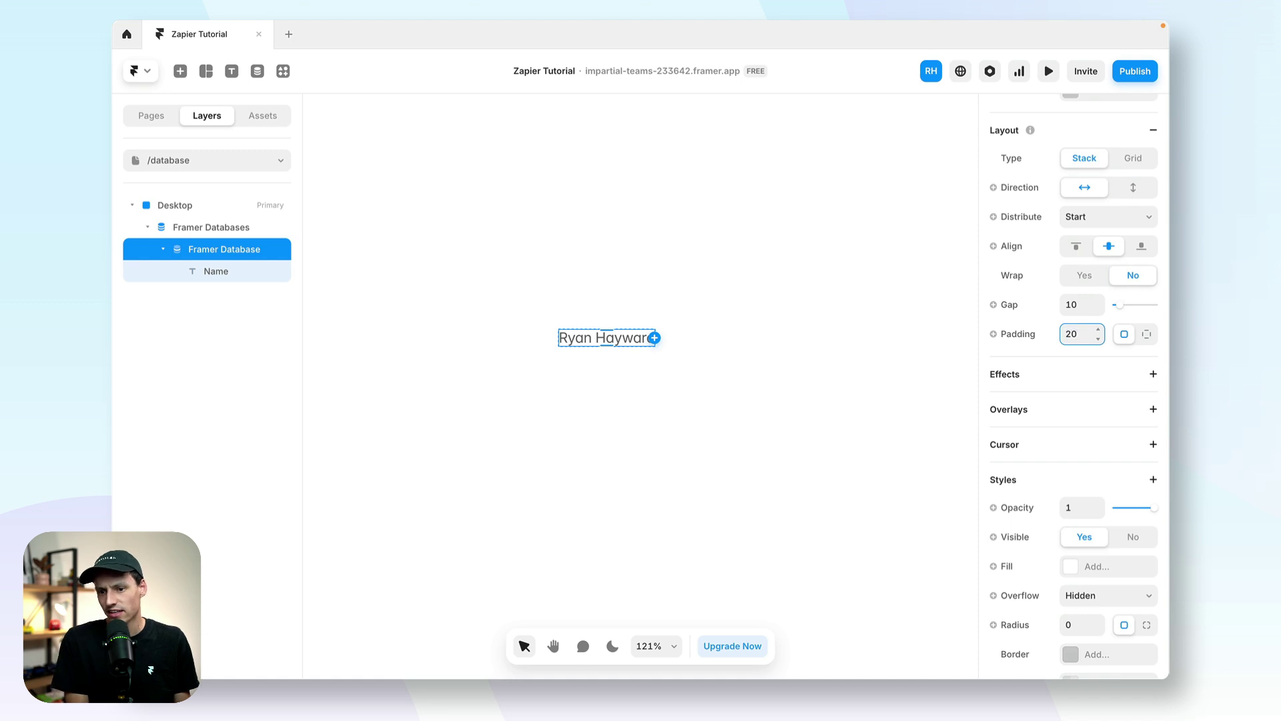
{"action": "key", "text": "Return"}
{"action": "scroll", "coordinate": [1072, 566], "scroll_direction": "down", "scroll_amount": 3}
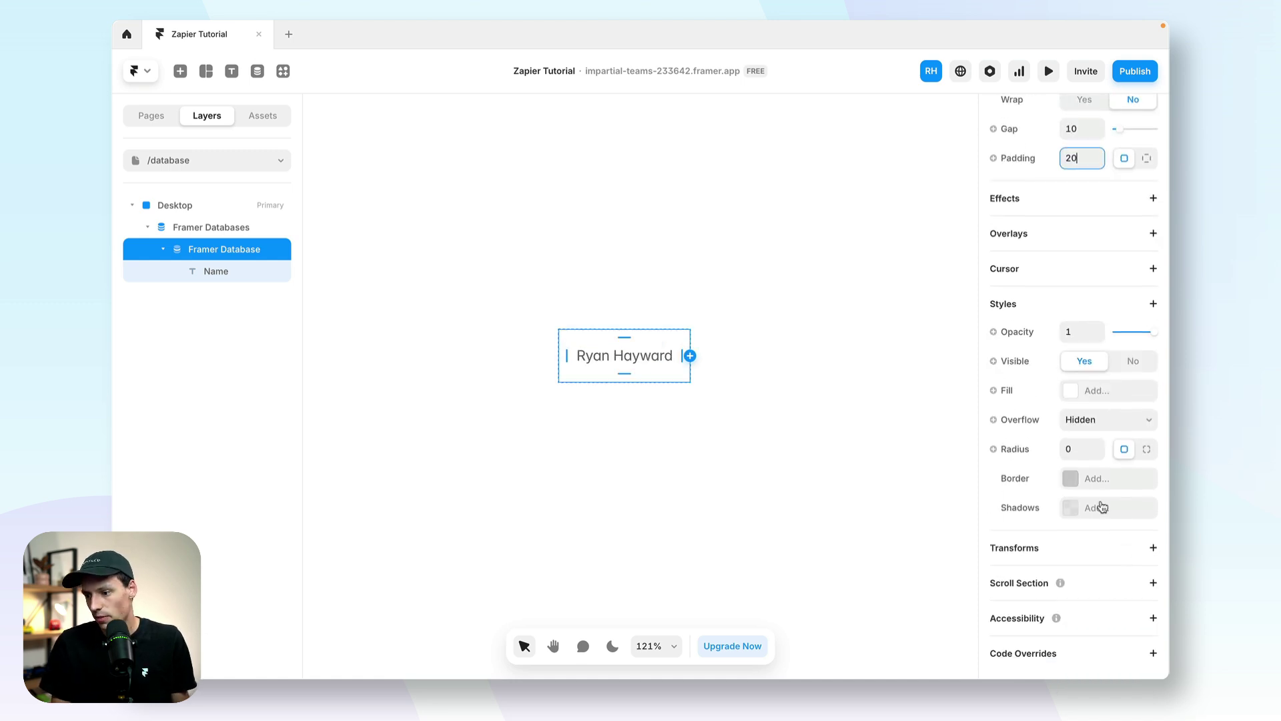
{"action": "left_click", "coordinate": [1081, 392]}
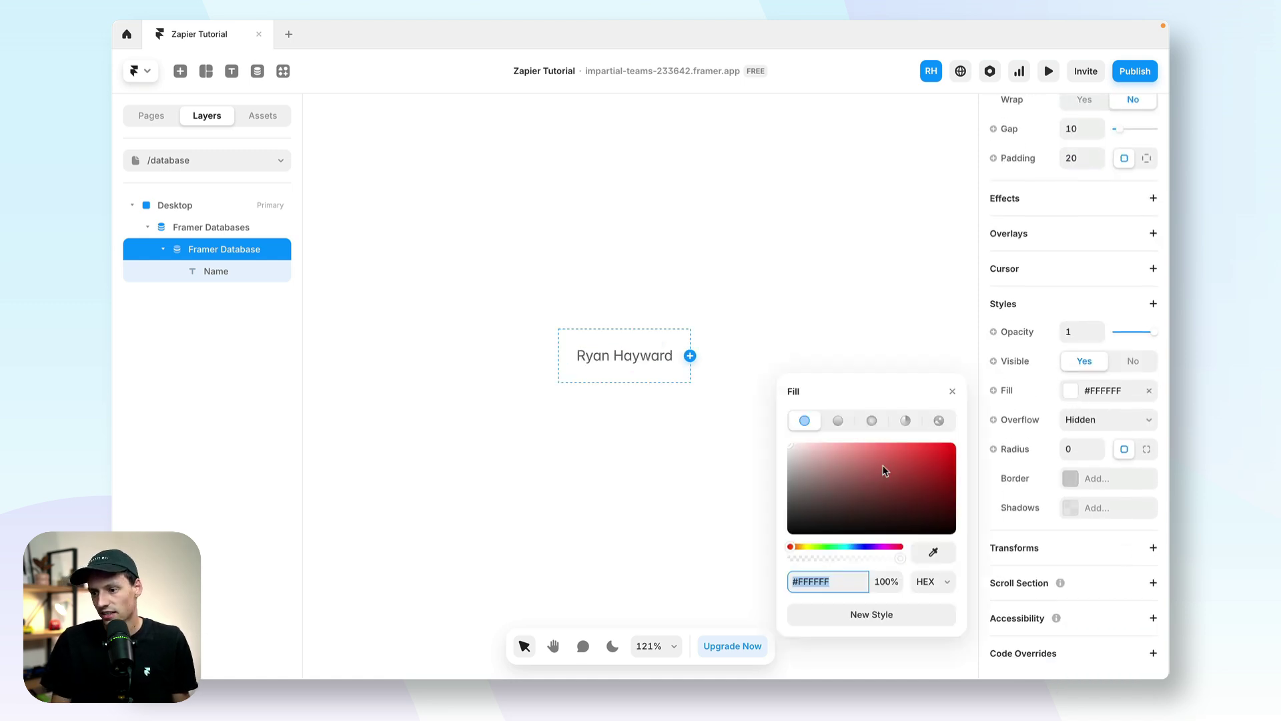
{"action": "left_click", "coordinate": [1070, 509]}
{"action": "left_click", "coordinate": [867, 615]}
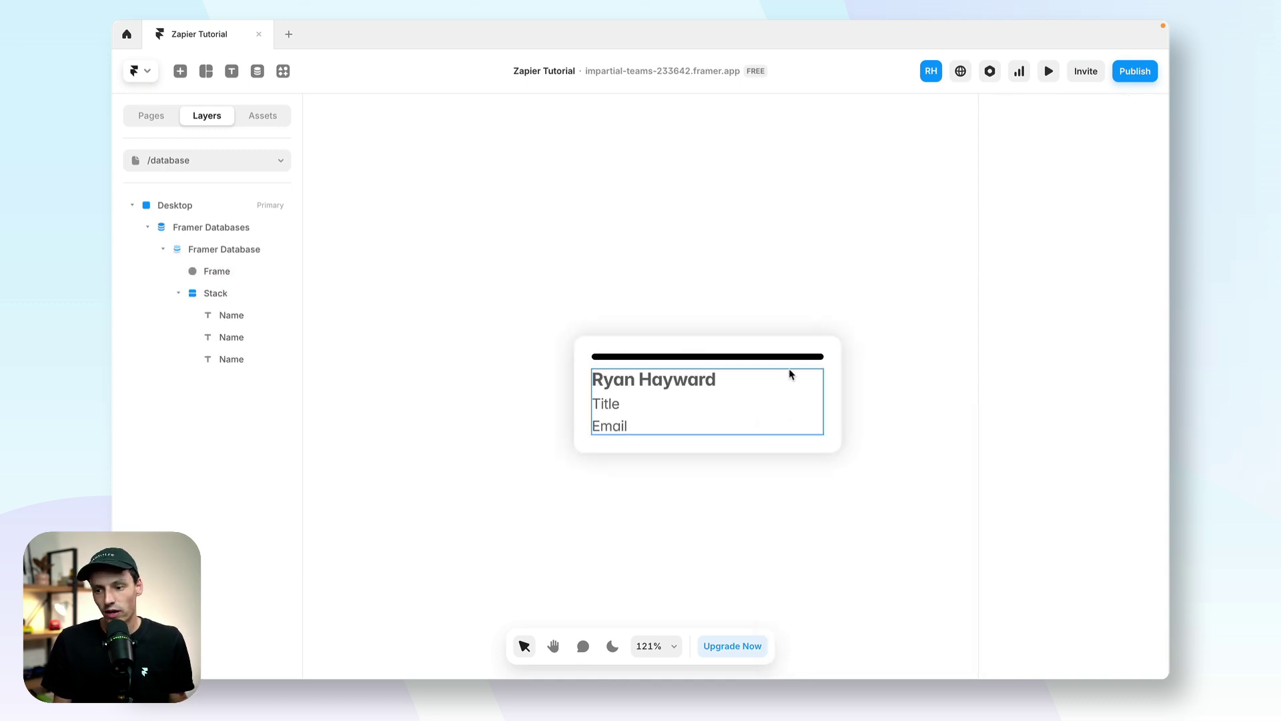
Step: Style the name text and bind the second and third text lines to Title and Email
{"action": "left_click", "coordinate": [677, 382]}
{"action": "left_click", "coordinate": [1070, 521]}
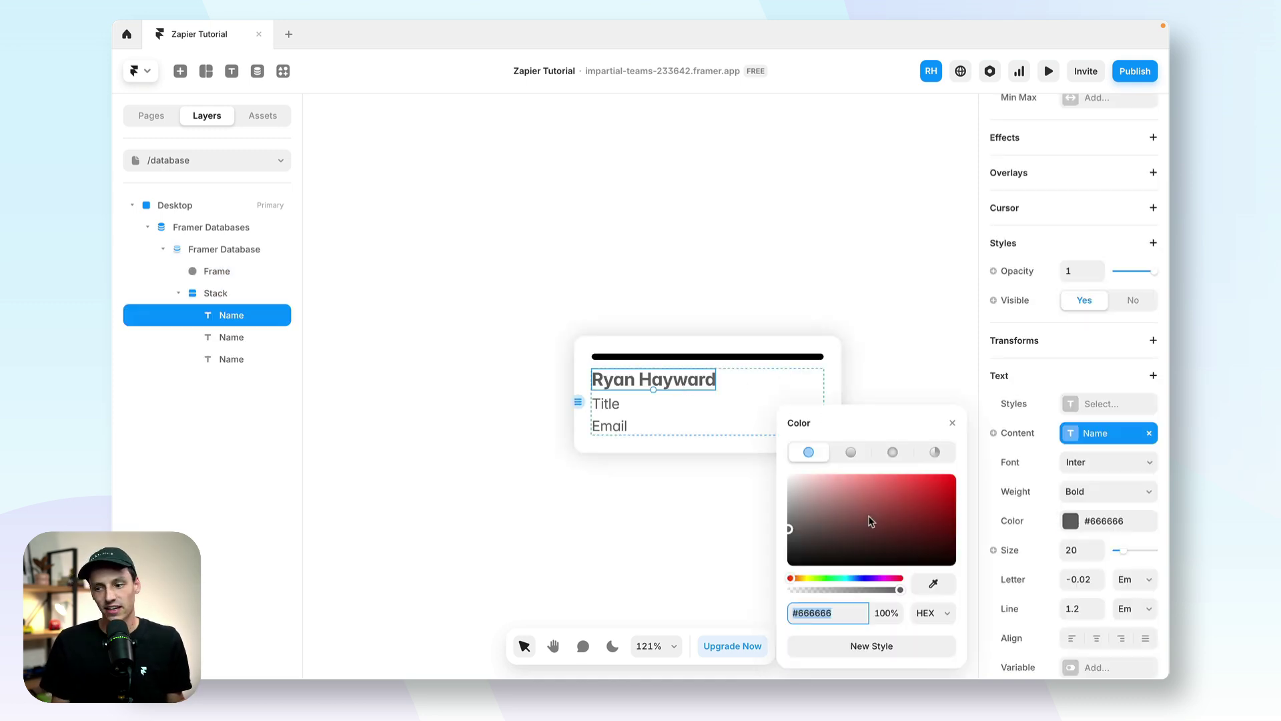
{"action": "left_click", "coordinate": [609, 404]}
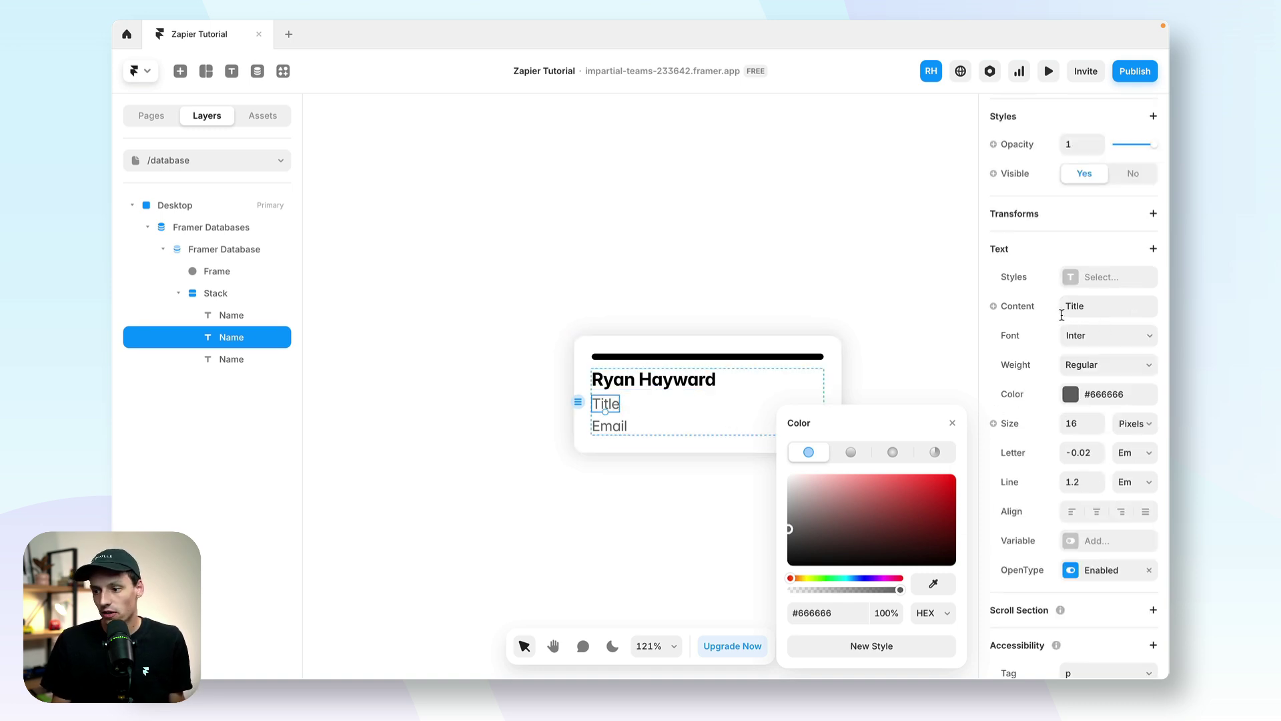
{"action": "left_click", "coordinate": [1010, 309]}
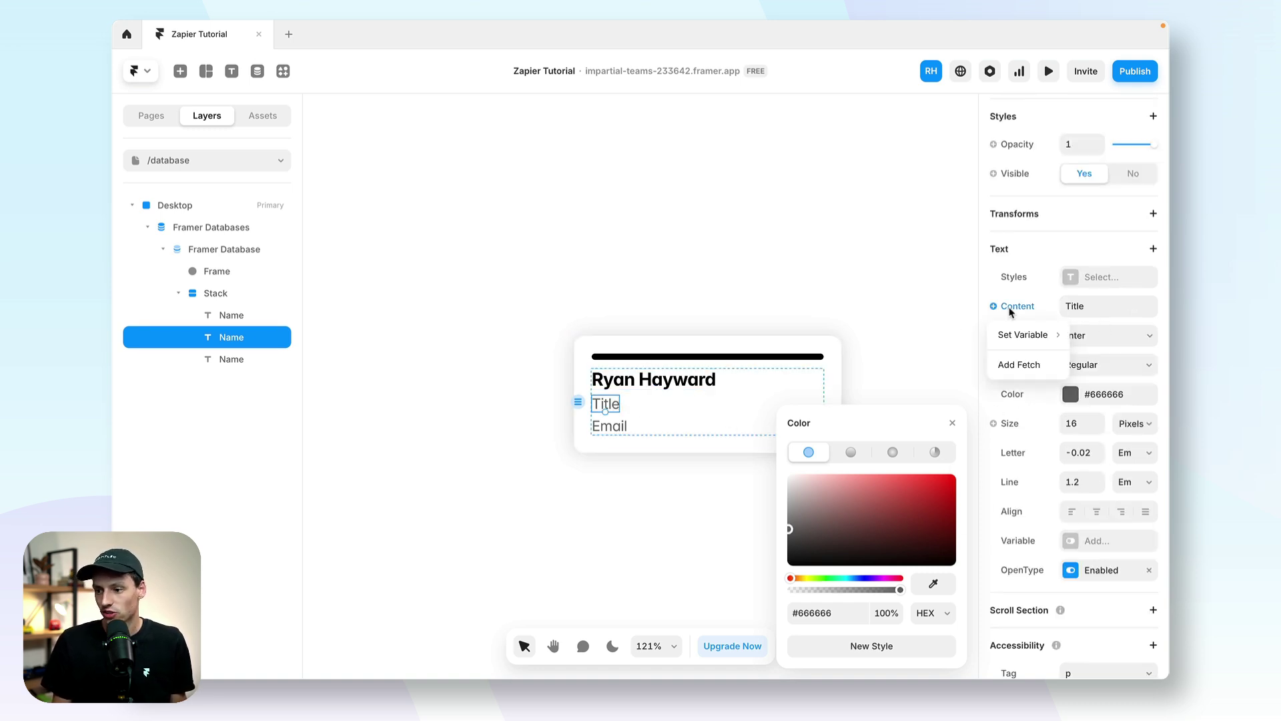
{"action": "mouse_move", "coordinate": [1012, 337]}
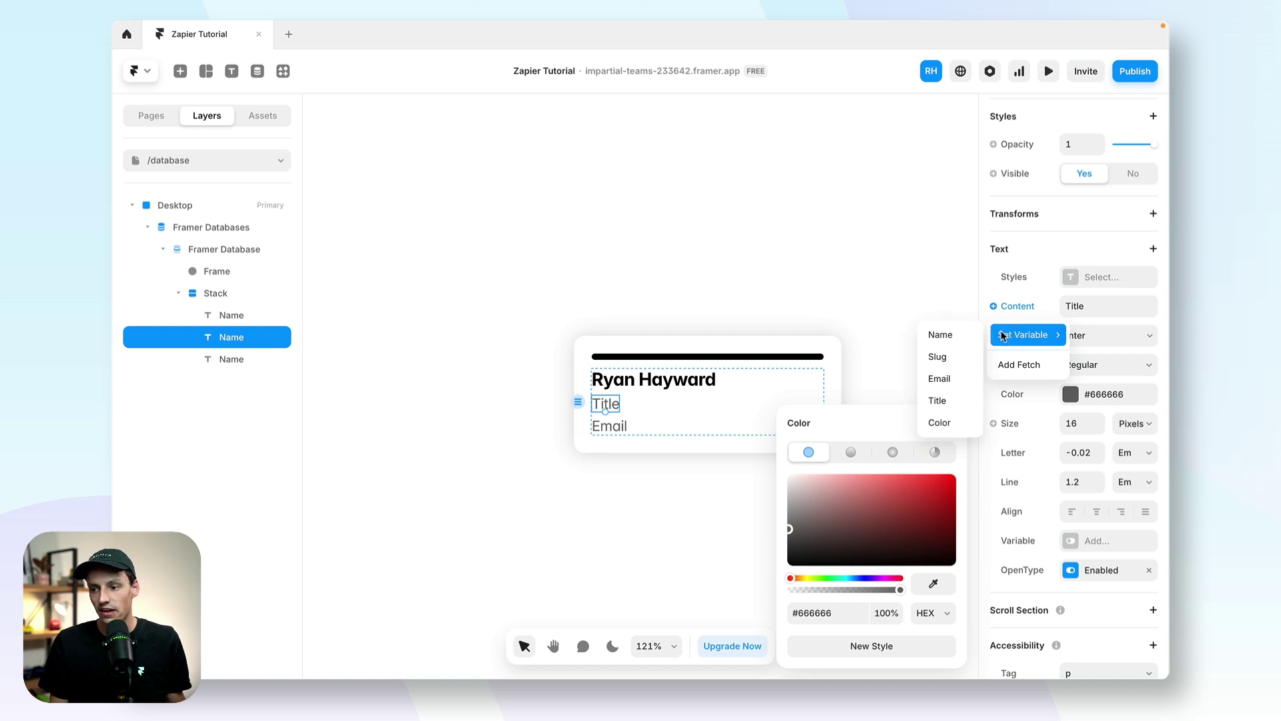
{"action": "left_click", "coordinate": [957, 401]}
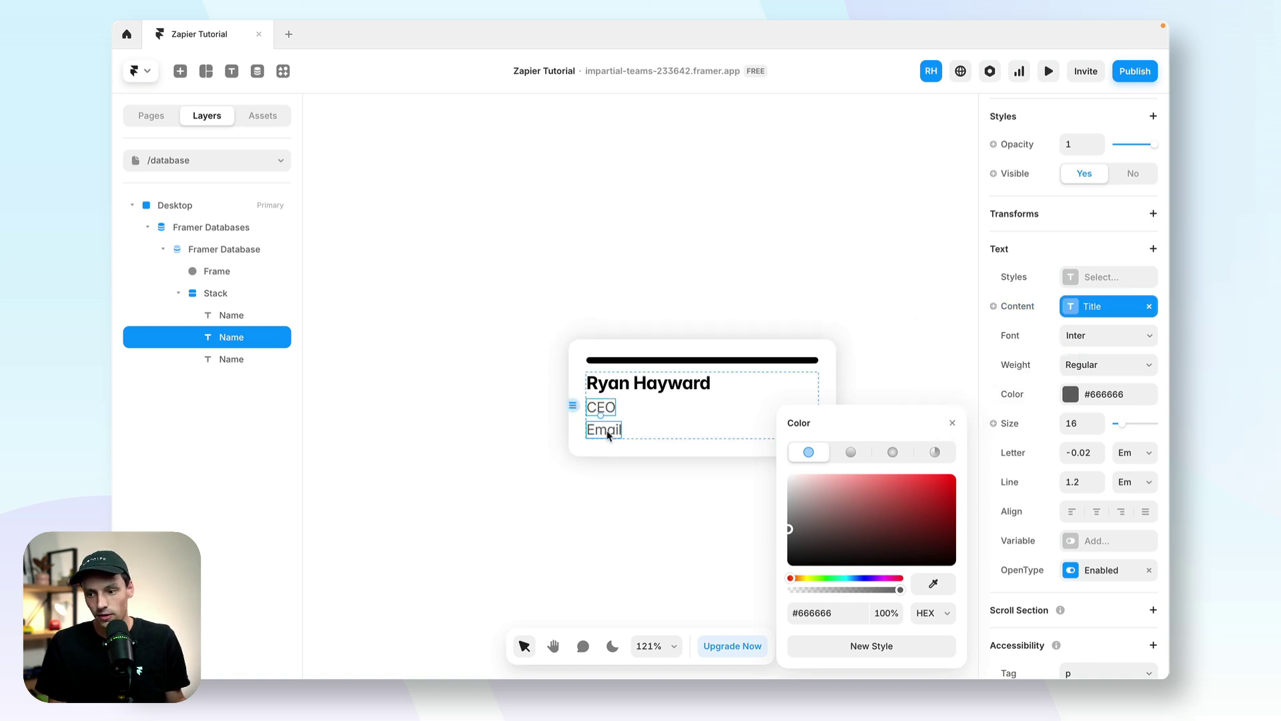
{"action": "left_click", "coordinate": [608, 435]}
{"action": "scroll", "coordinate": [1090, 334], "scroll_direction": "down", "scroll_amount": 5}
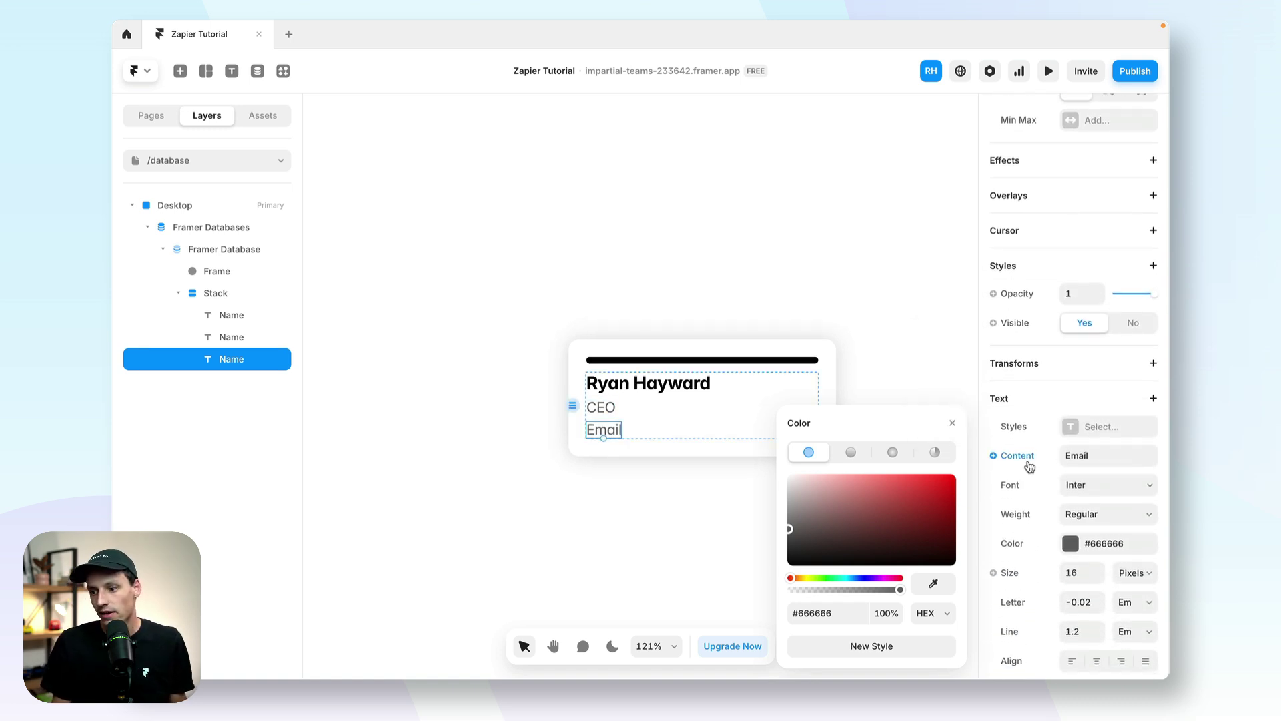
{"action": "left_click", "coordinate": [567, 338]}
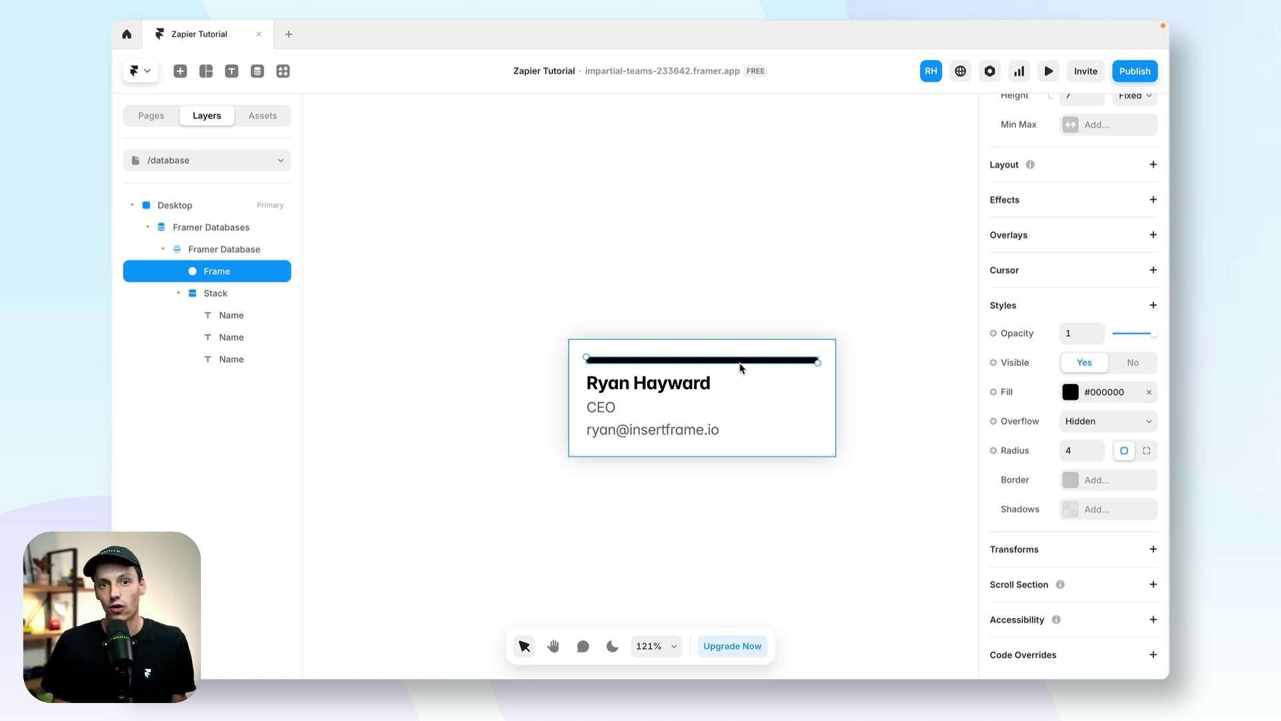
Step: Bind the bar fill to the Color field with a red condition and black fallback
{"action": "left_click", "coordinate": [1014, 391]}
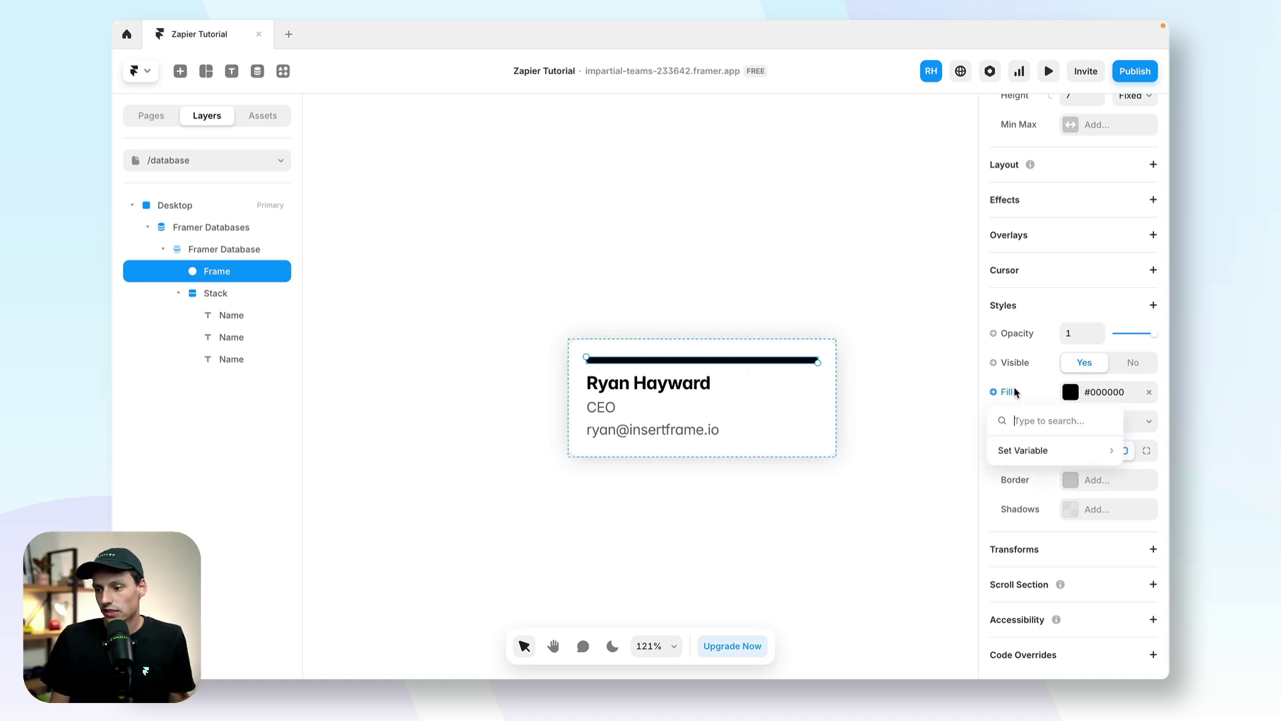
{"action": "mouse_move", "coordinate": [1020, 456]}
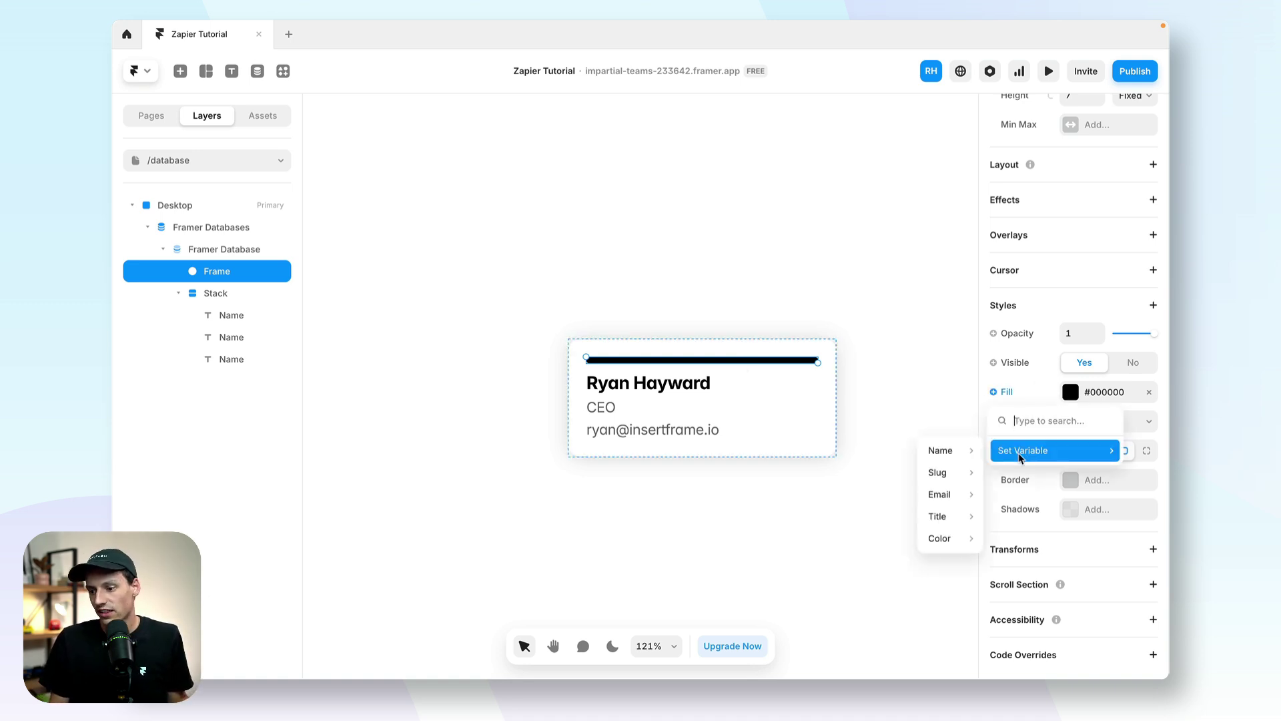
{"action": "mouse_move", "coordinate": [953, 544]}
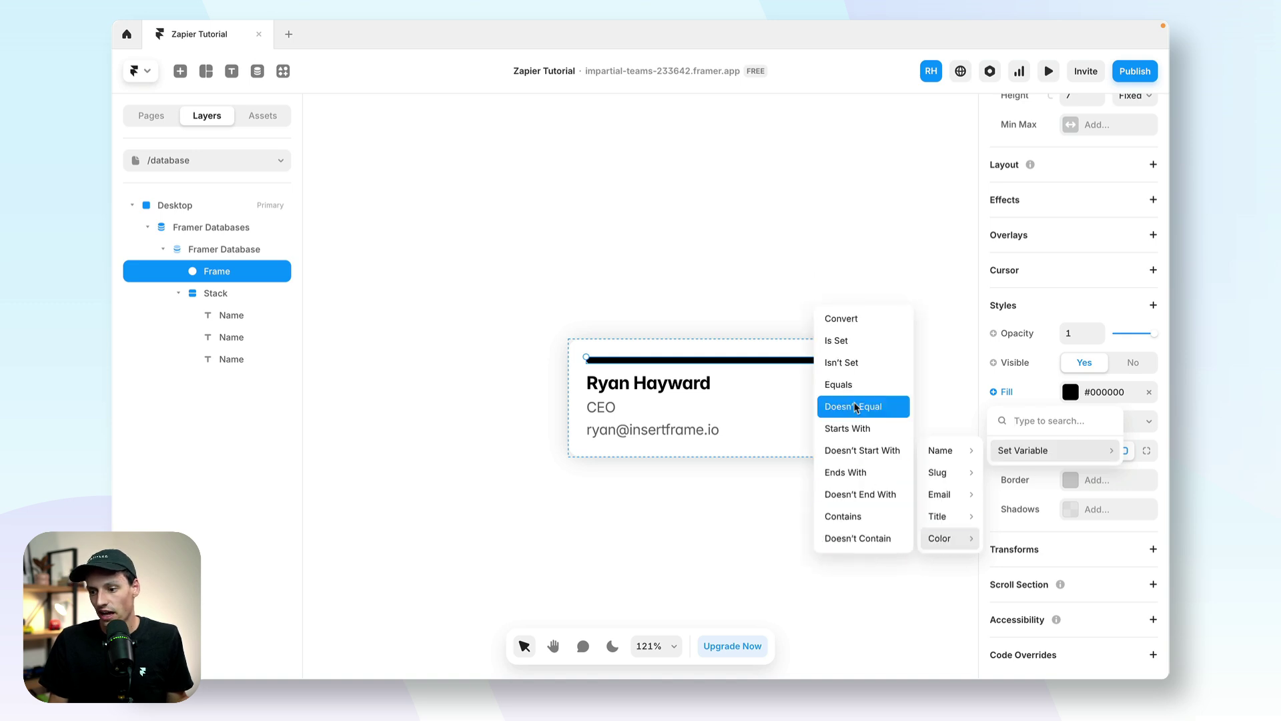
{"action": "left_click", "coordinate": [851, 319]}
{"action": "left_click", "coordinate": [873, 508]}
{"action": "left_click", "coordinate": [830, 493]}
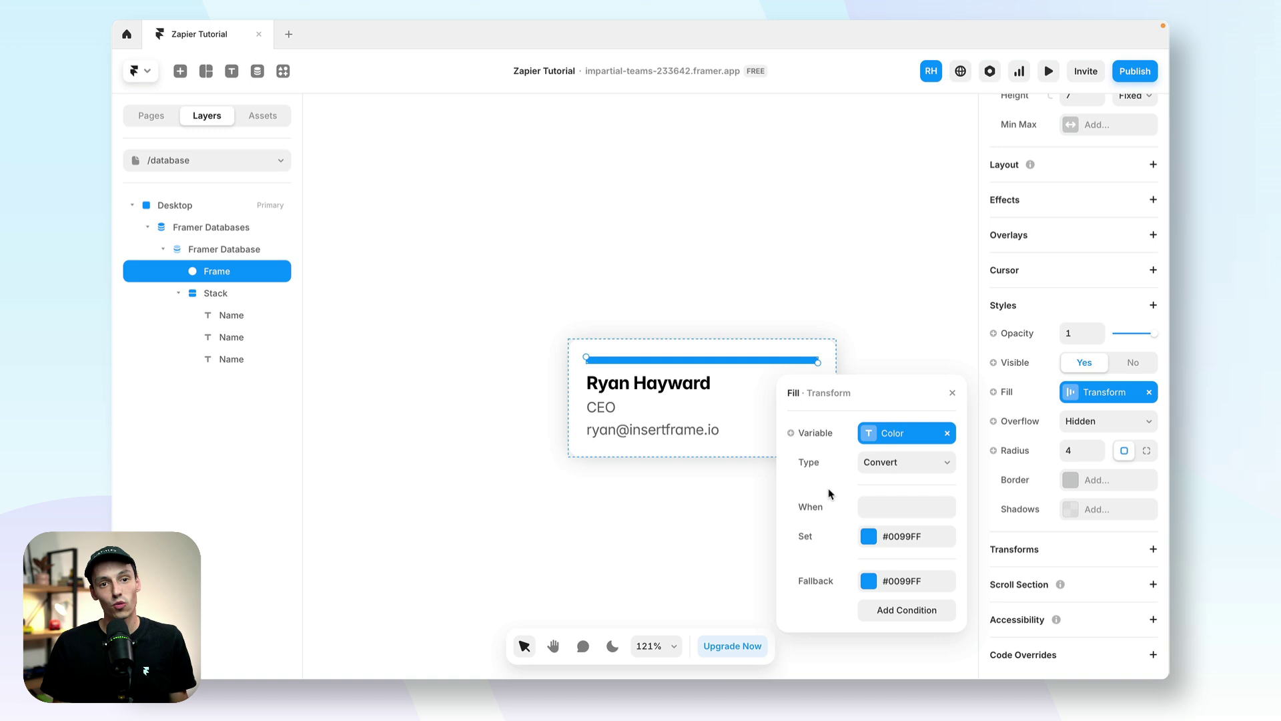
{"action": "left_click", "coordinate": [872, 507]}
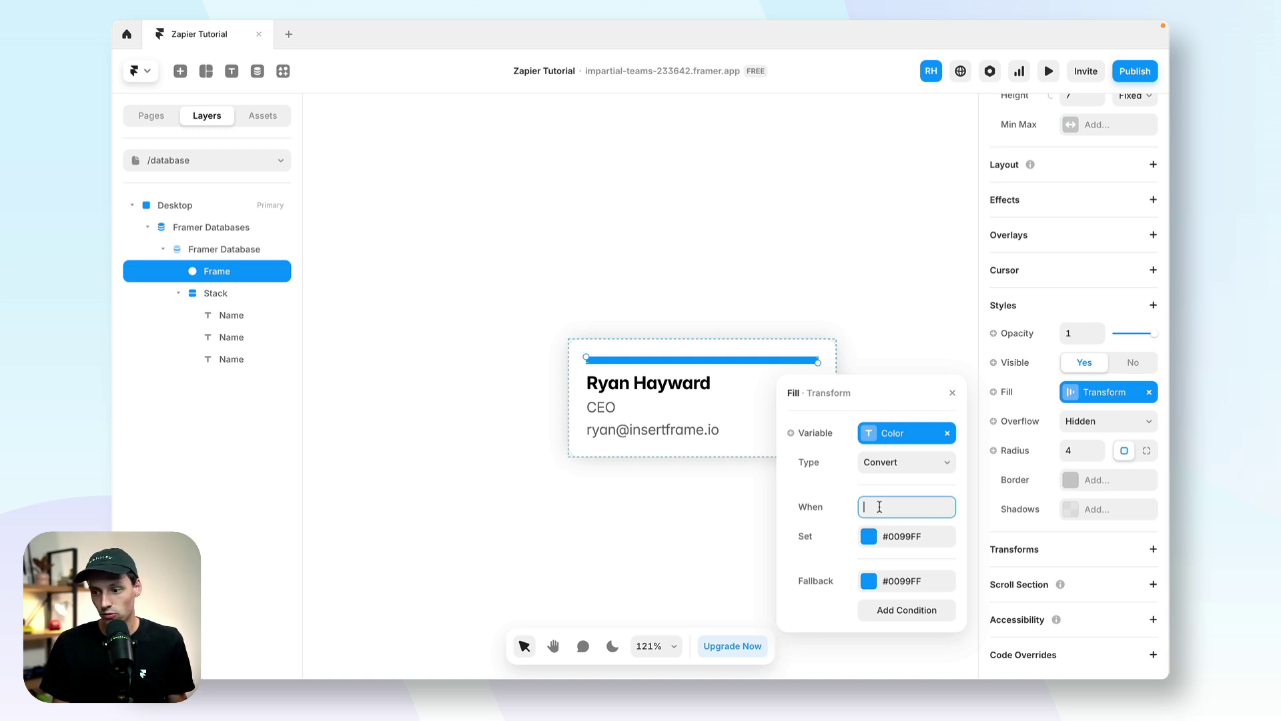
{"action": "type", "text": "red"}
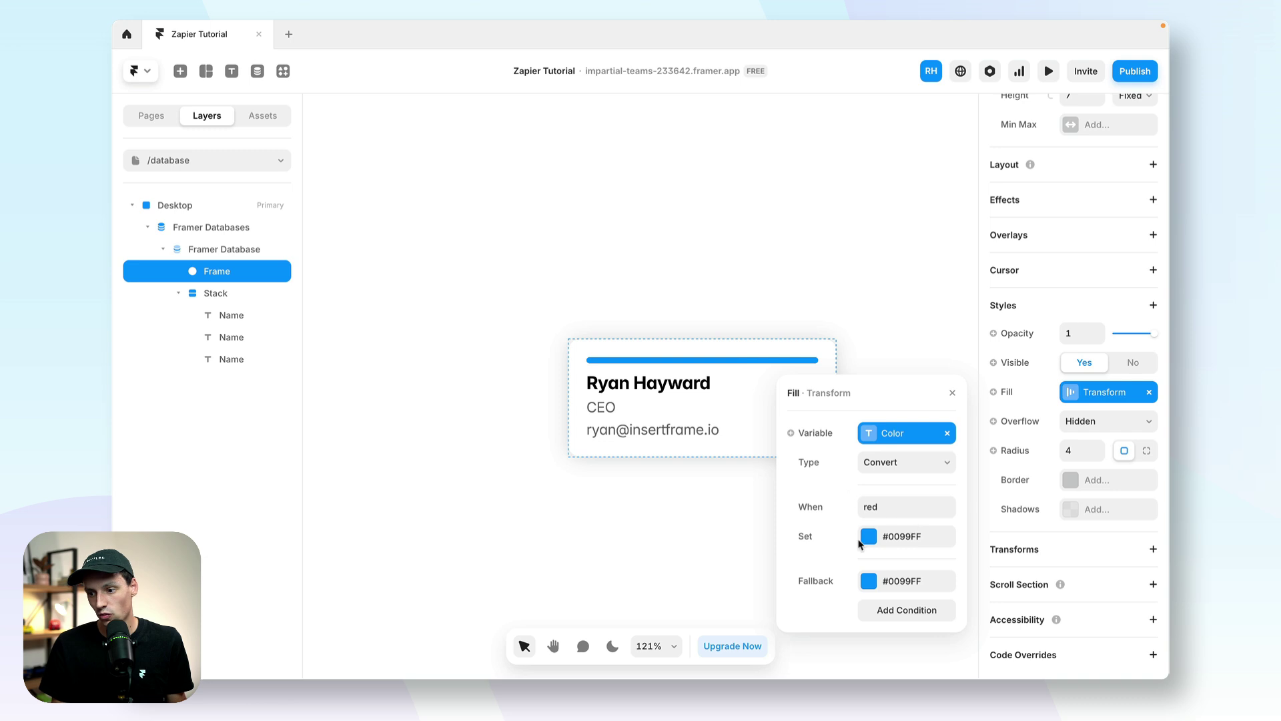
{"action": "left_click", "coordinate": [875, 544]}
{"action": "left_click_drag", "start_coordinate": [856, 518], "coordinate": [784, 518]}
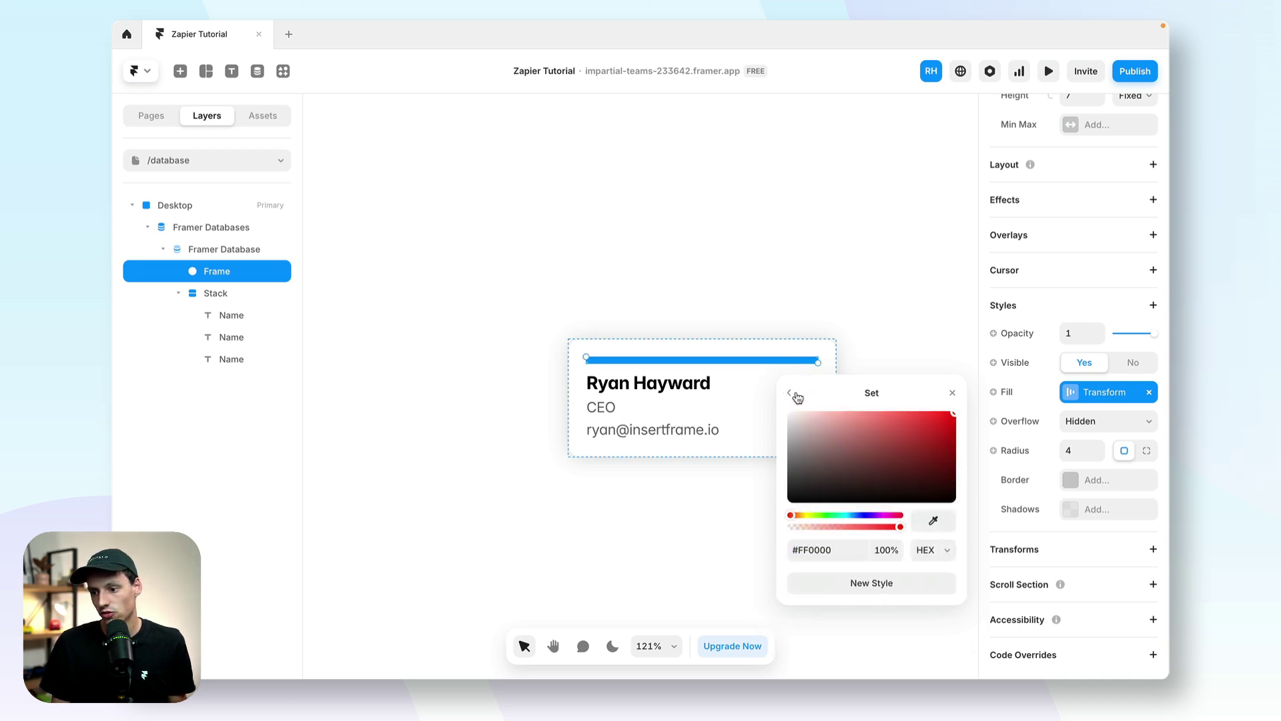
{"action": "left_click", "coordinate": [789, 393]}
{"action": "left_click", "coordinate": [868, 581]}
{"action": "left_click_drag", "start_coordinate": [860, 481], "coordinate": [747, 552]}
{"action": "left_click", "coordinate": [792, 395]}
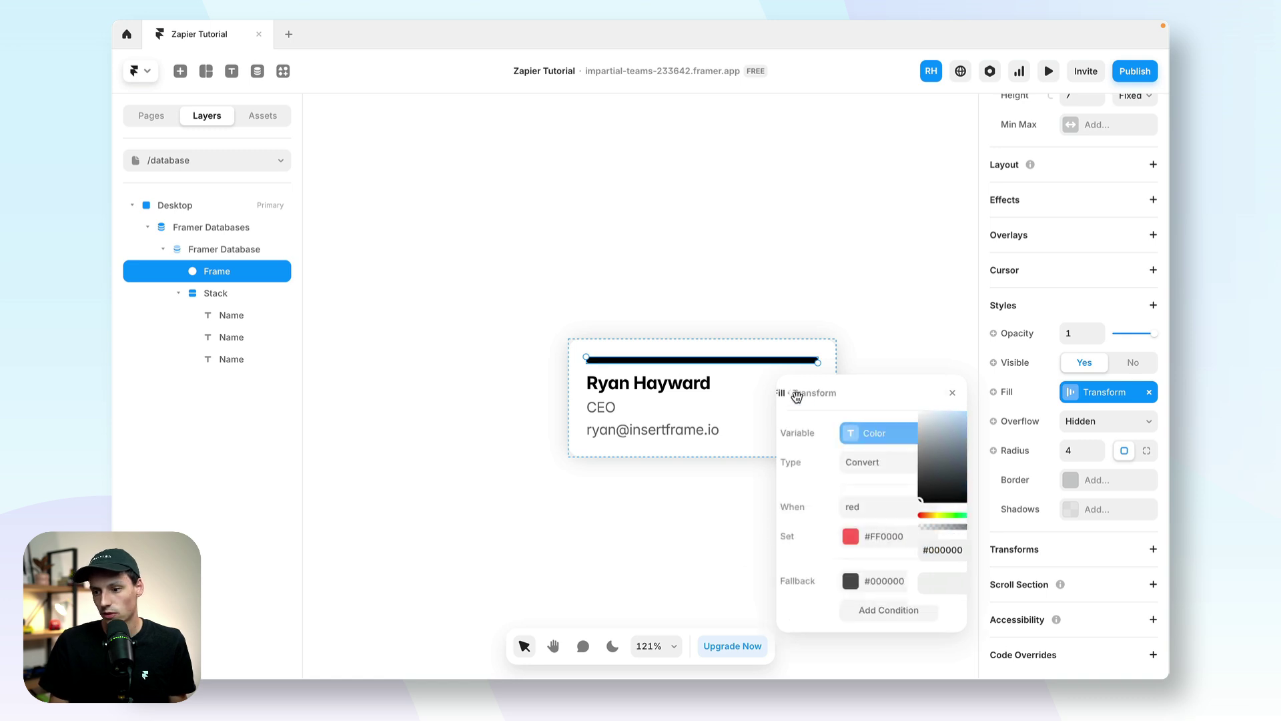
Step: Add a Blue (#0099FF) condition and change the first condition's value to Red
{"action": "left_click", "coordinate": [875, 615]}
{"action": "left_click", "coordinate": [884, 535]}
{"action": "type", "text": "Blue"}
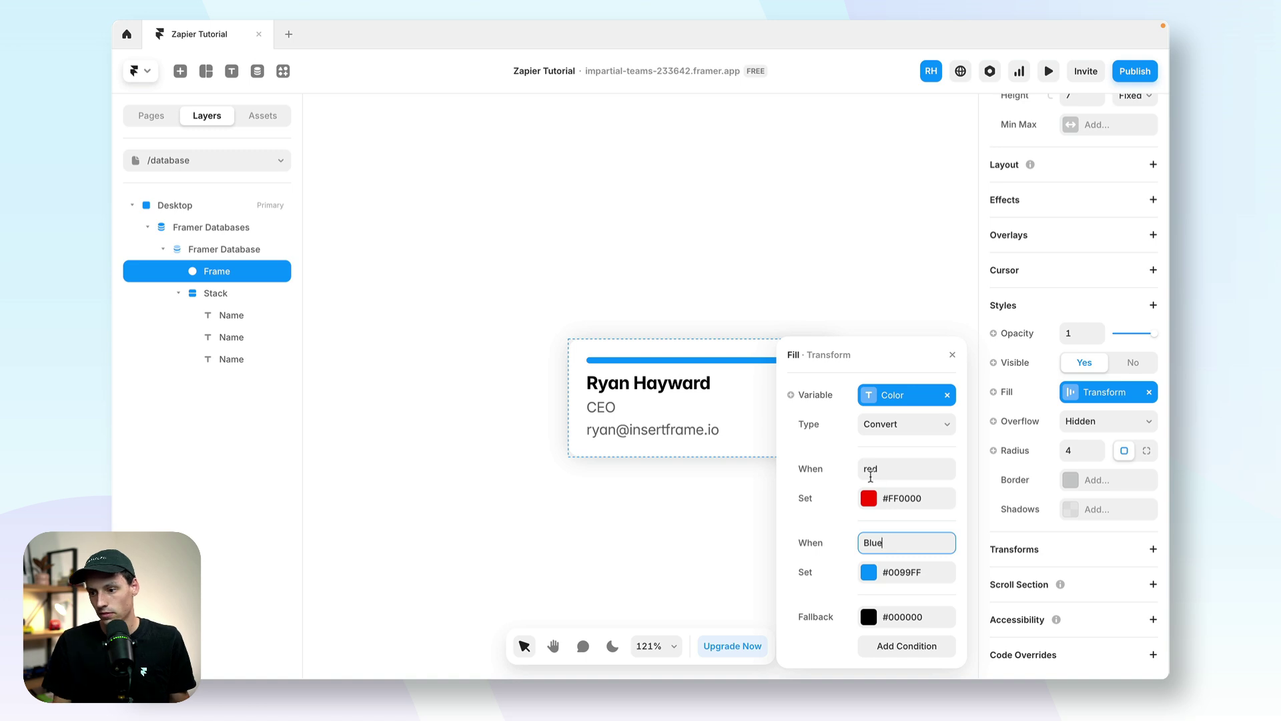
{"action": "left_click", "coordinate": [865, 470]}
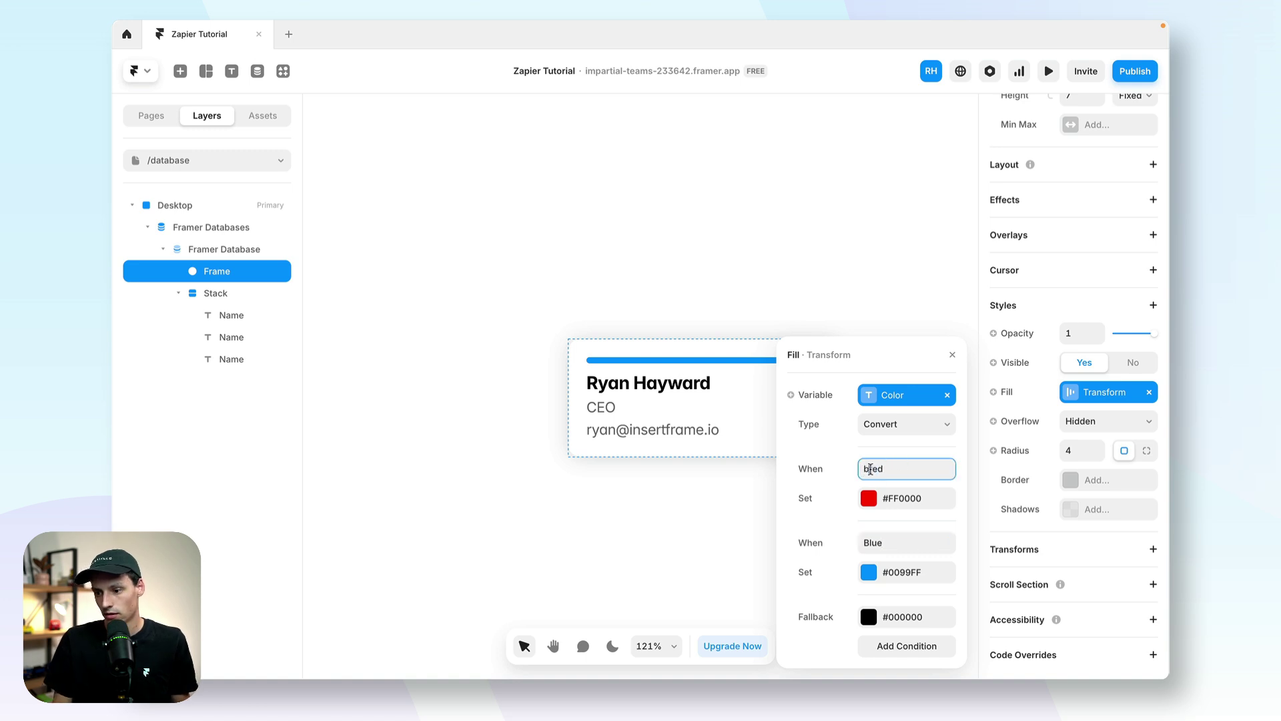
{"action": "double_click", "coordinate": [870, 469]}
{"action": "type", "text": "R"}
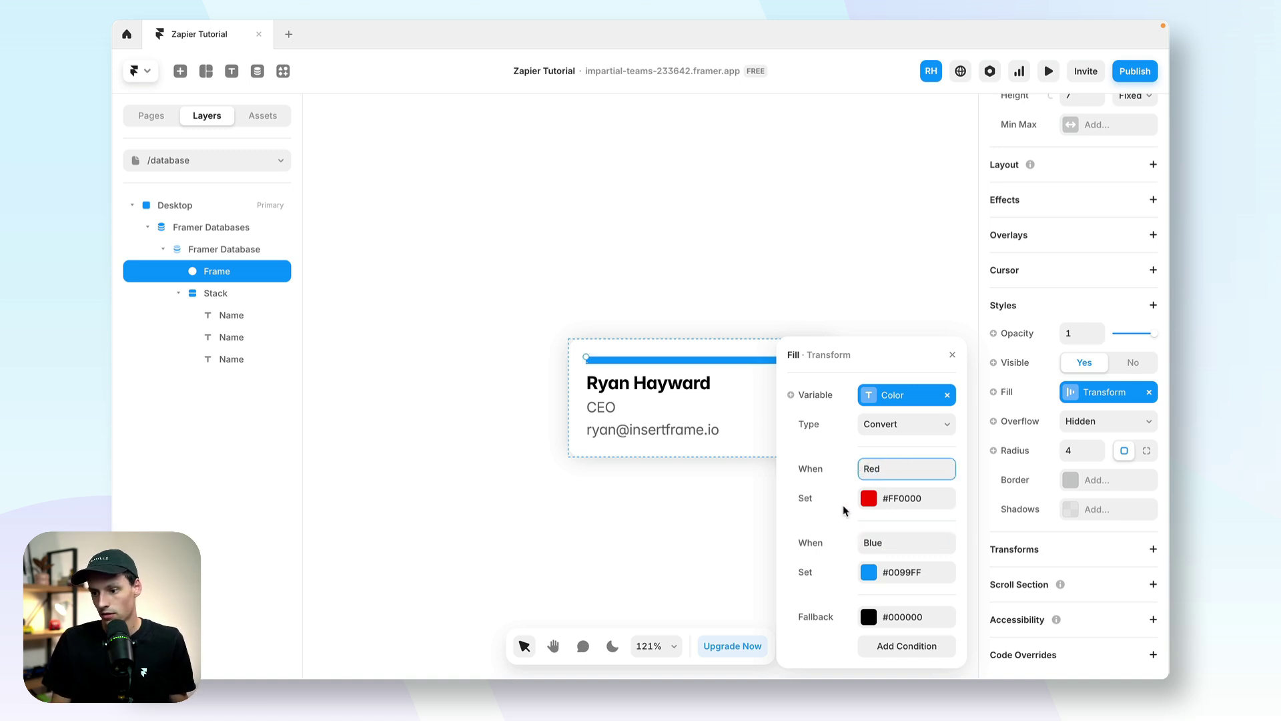
{"action": "key", "text": "Return"}
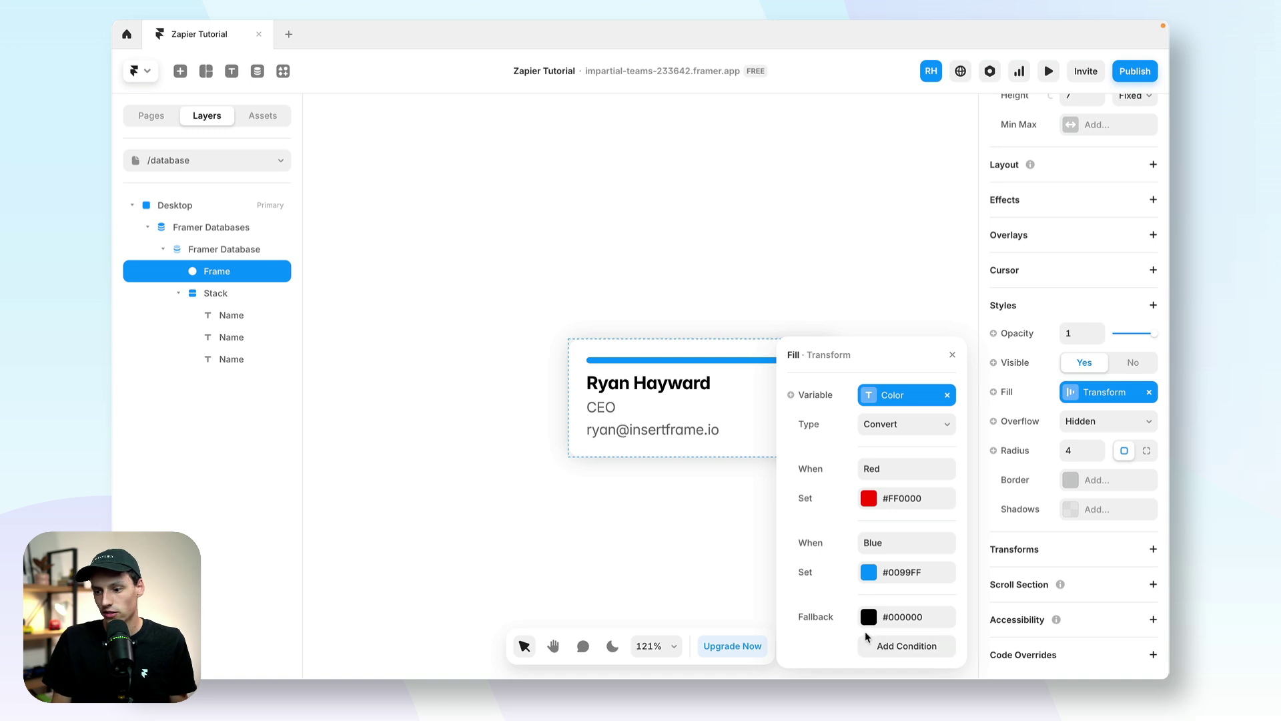
Step: Add a Green condition coloured #1AE85B
{"action": "left_click", "coordinate": [887, 646]}
{"action": "left_click", "coordinate": [888, 543]}
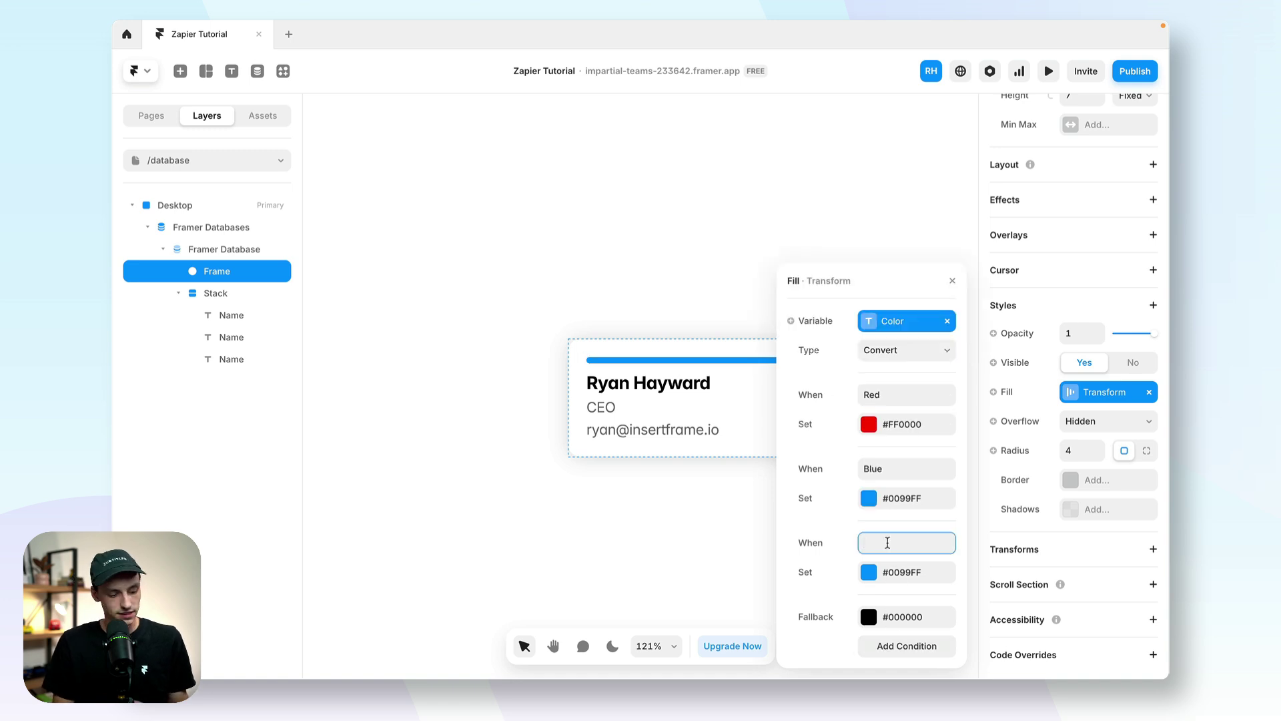
{"action": "type", "text": "Green"}
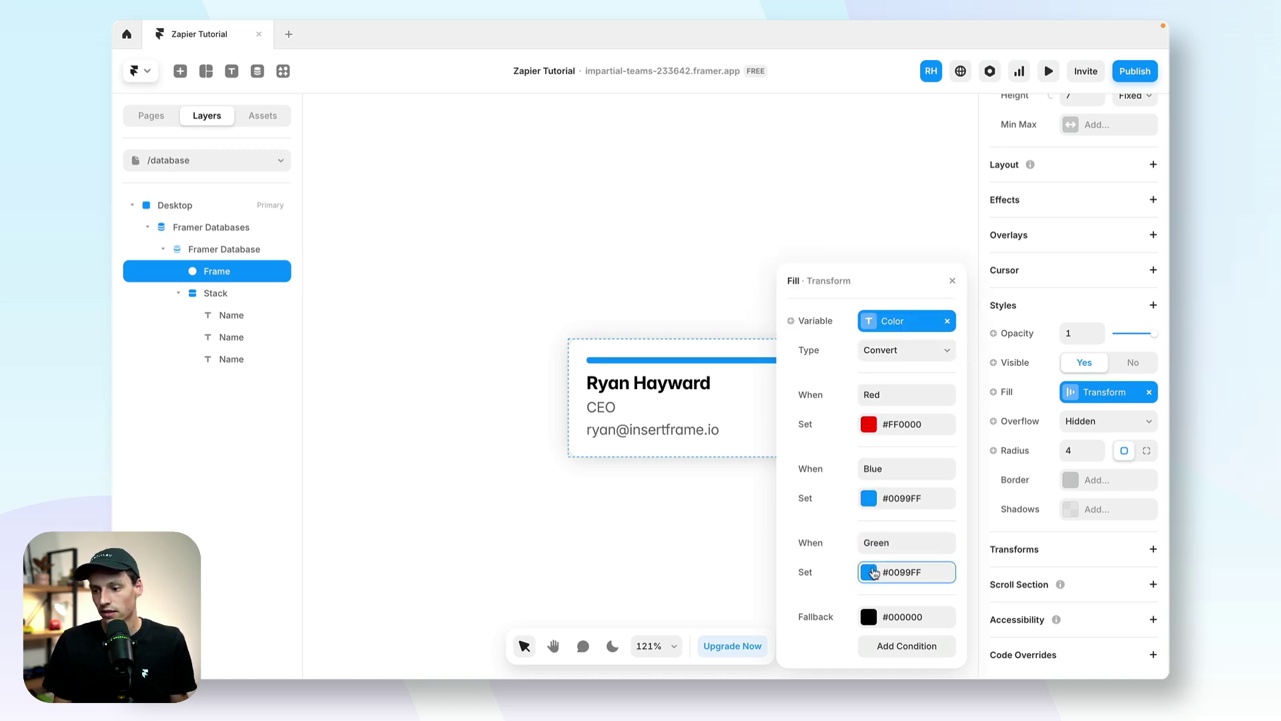
{"action": "left_click", "coordinate": [870, 572]}
{"action": "left_click_drag", "start_coordinate": [843, 518], "coordinate": [833, 515]}
{"action": "left_click_drag", "start_coordinate": [901, 459], "coordinate": [936, 420]}
{"action": "left_click", "coordinate": [805, 399]}
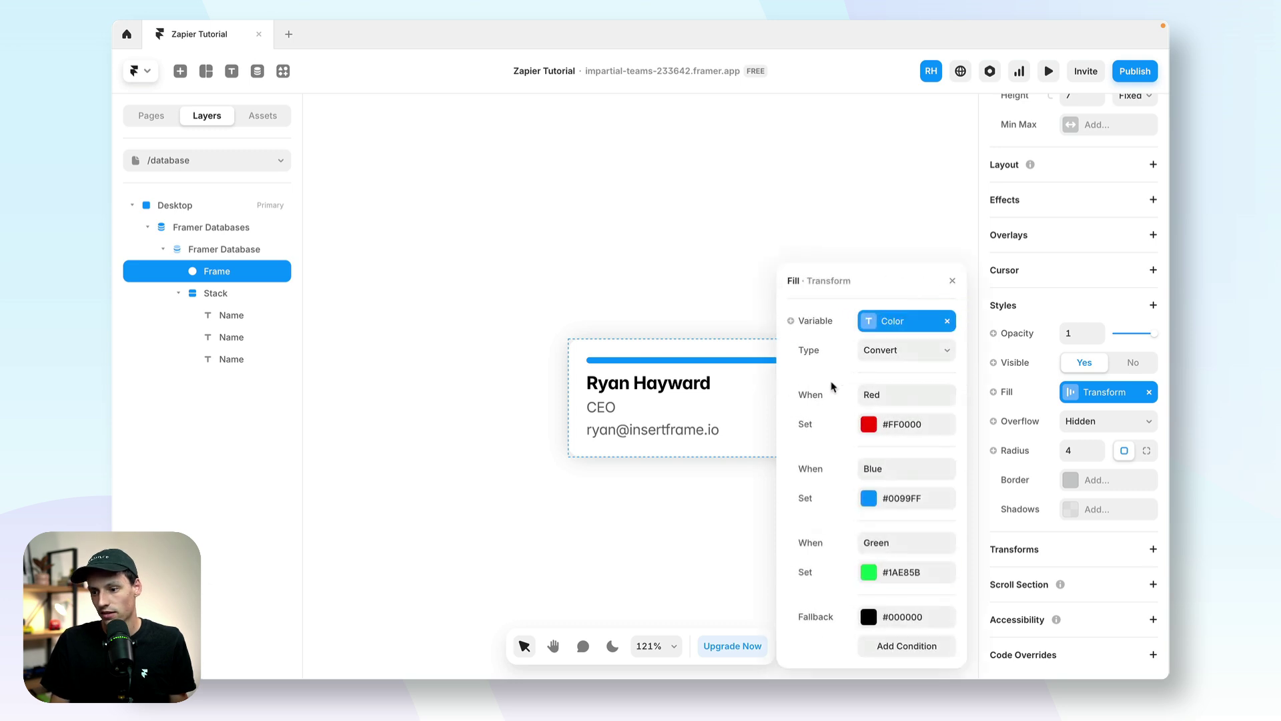
{"action": "left_click", "coordinate": [718, 304]}
Step: Inspect the card's top bar and the first contact's CMS item, then return to the canvas
{"action": "left_click", "coordinate": [682, 369]}
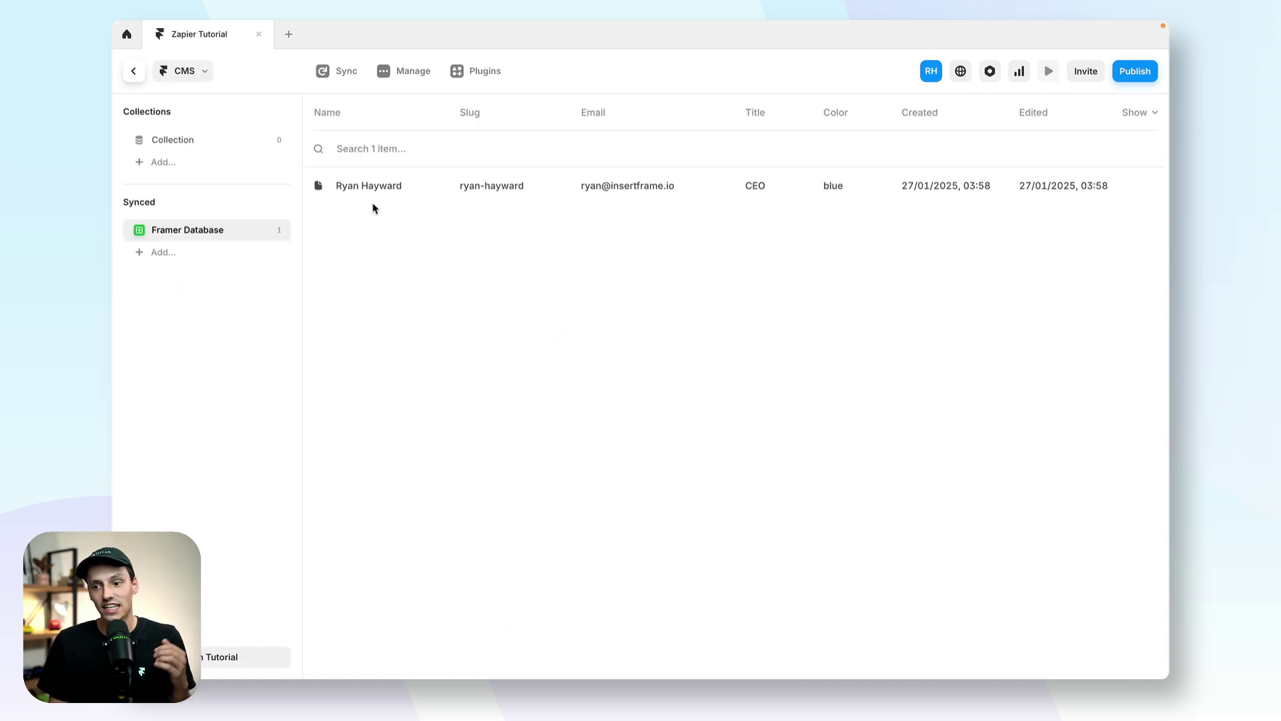
{"action": "left_click", "coordinate": [394, 192]}
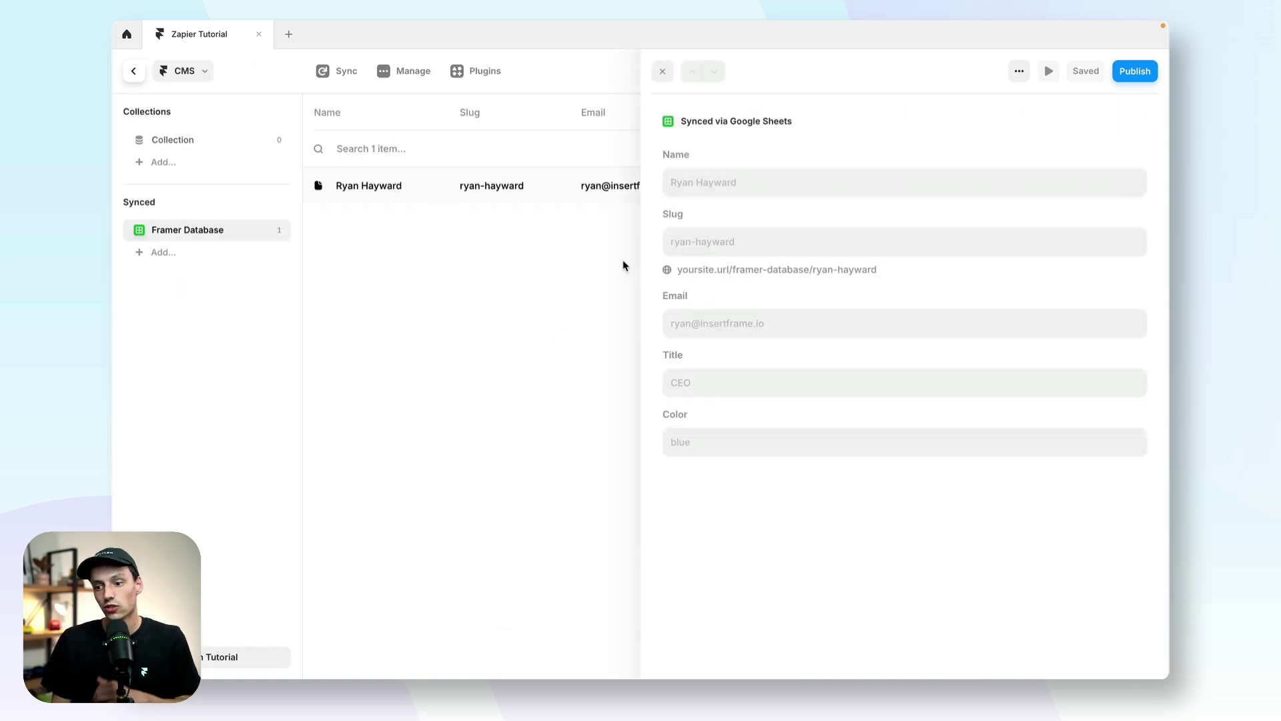
{"action": "left_click", "coordinate": [134, 71]}
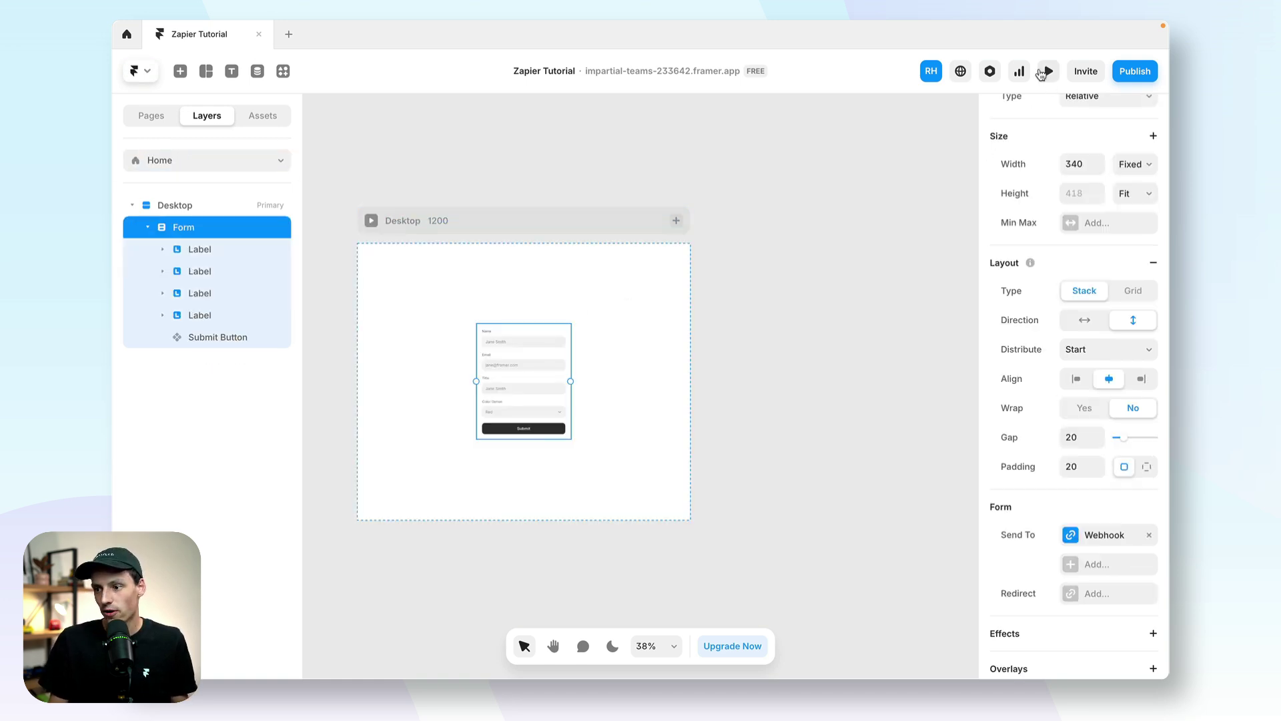
Step: Submit a preview entry with a name, an email, title Framer Expert and Green, then verify row 3
{"action": "left_click", "coordinate": [1042, 72]}
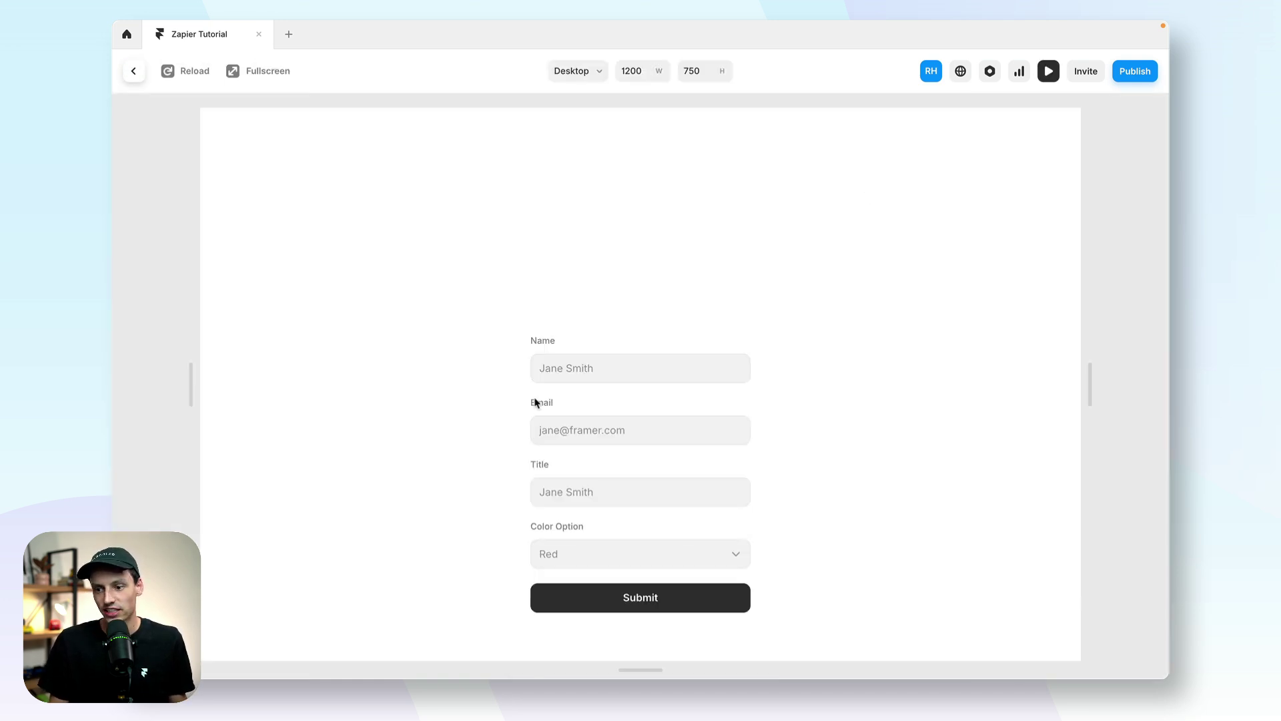
{"action": "left_click", "coordinate": [586, 367]}
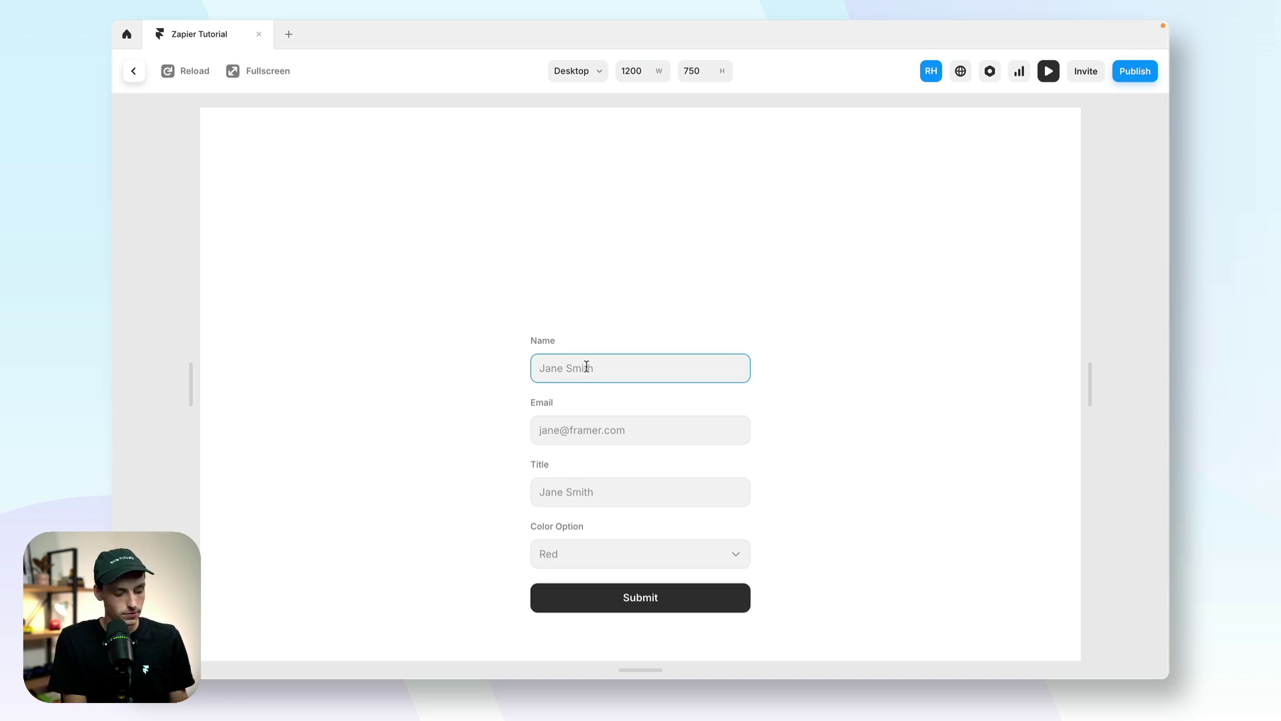
{"action": "type", "text": "John Doe"}
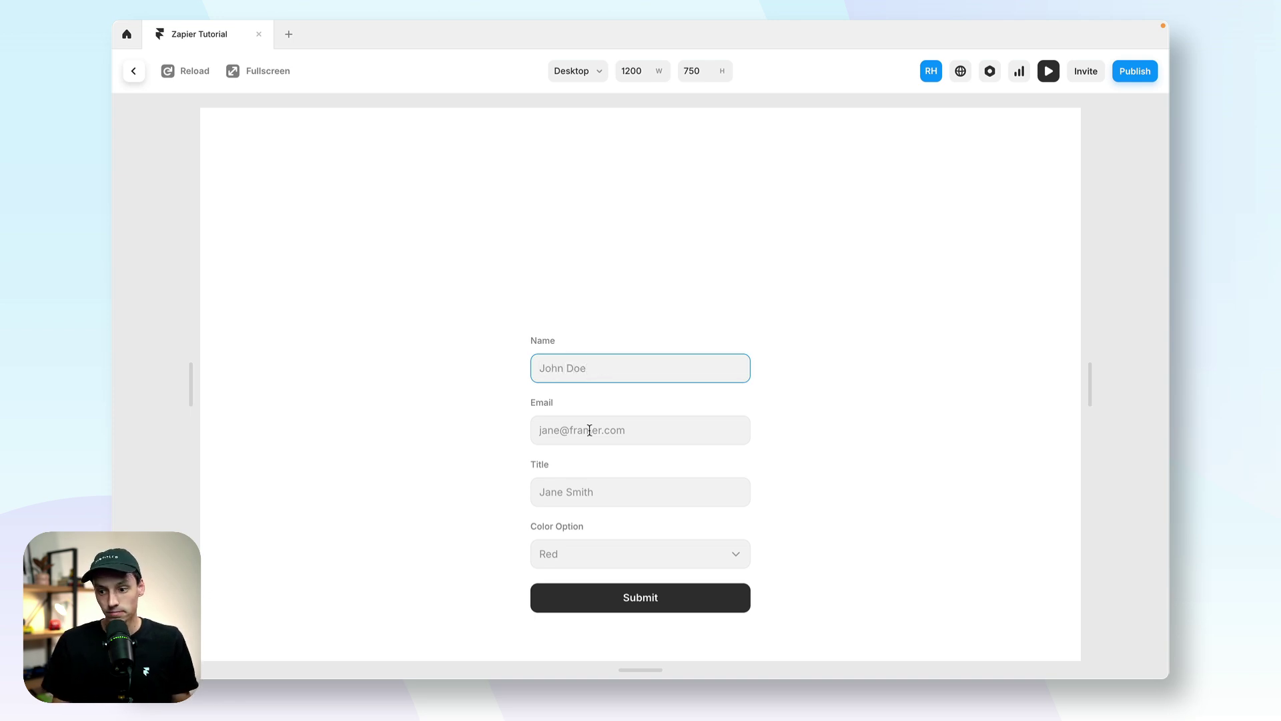
{"action": "left_click", "coordinate": [590, 431]}
{"action": "left_click", "coordinate": [611, 483]}
{"action": "type", "text": "Framer Expert"}
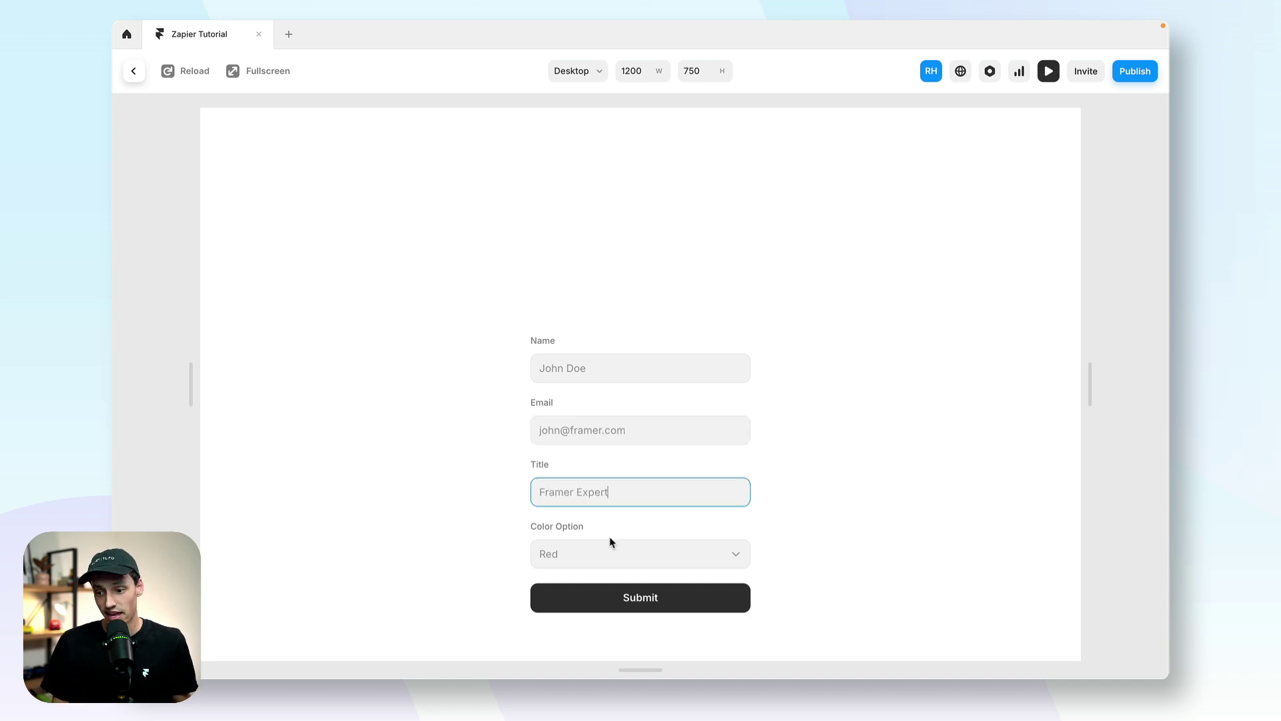
{"action": "left_click", "coordinate": [611, 543]}
{"action": "left_click", "coordinate": [598, 584]}
{"action": "left_click", "coordinate": [640, 595]}
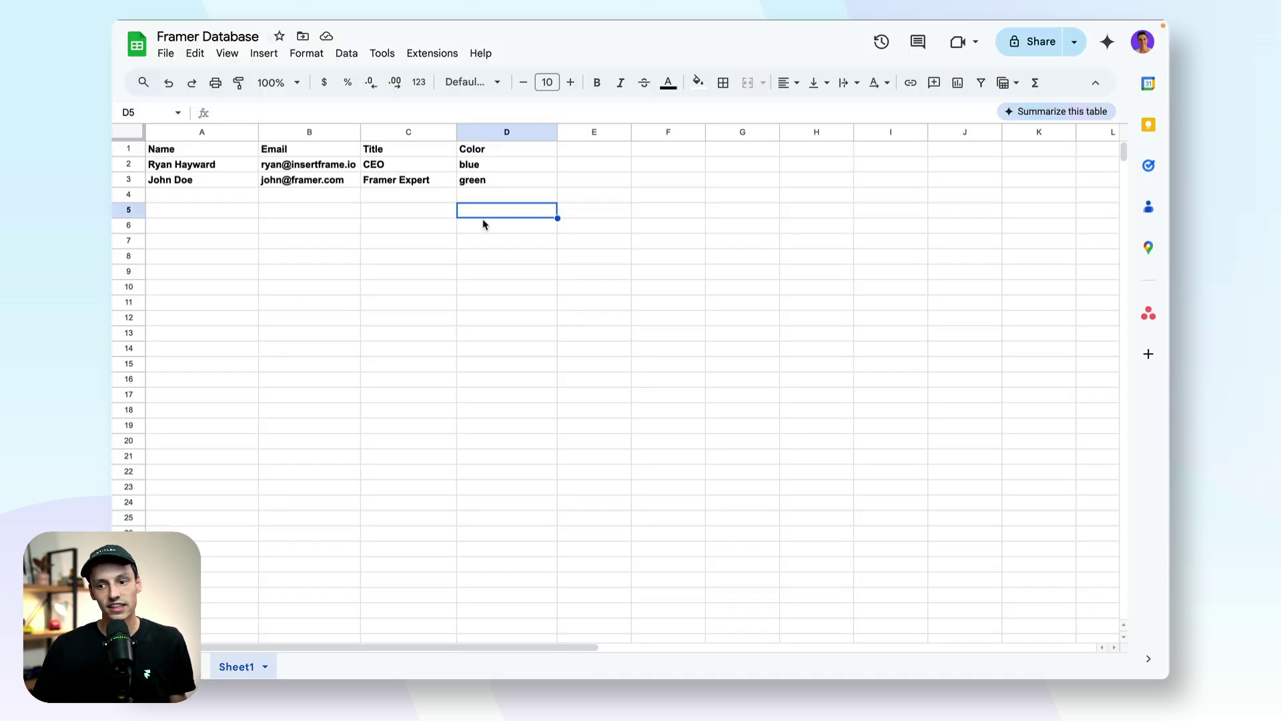
{"action": "left_click_drag", "start_coordinate": [200, 180], "coordinate": [474, 180]}
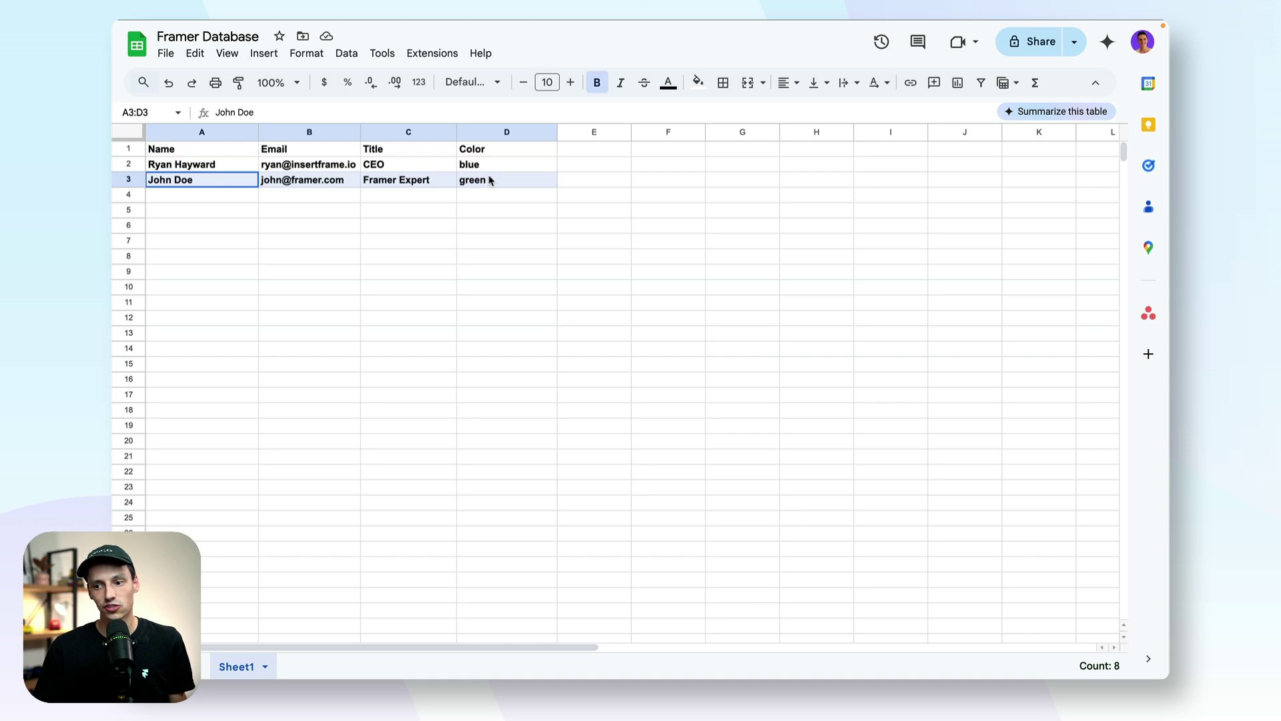
{"action": "left_click", "coordinate": [527, 211]}
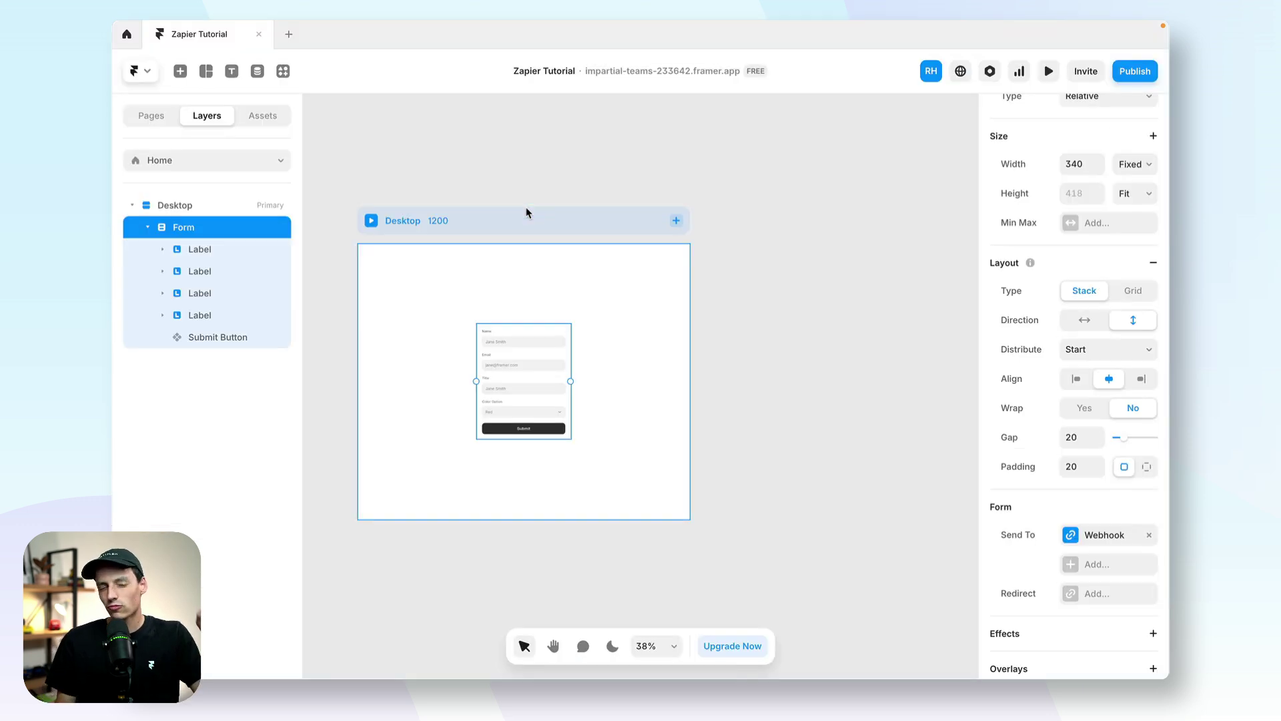
Step: Re-sync the Framer Database CMS collection so the green Framer Expert entry joins the first item
{"action": "scroll", "coordinate": [485, 211], "scroll_direction": "left", "scroll_amount": 2}
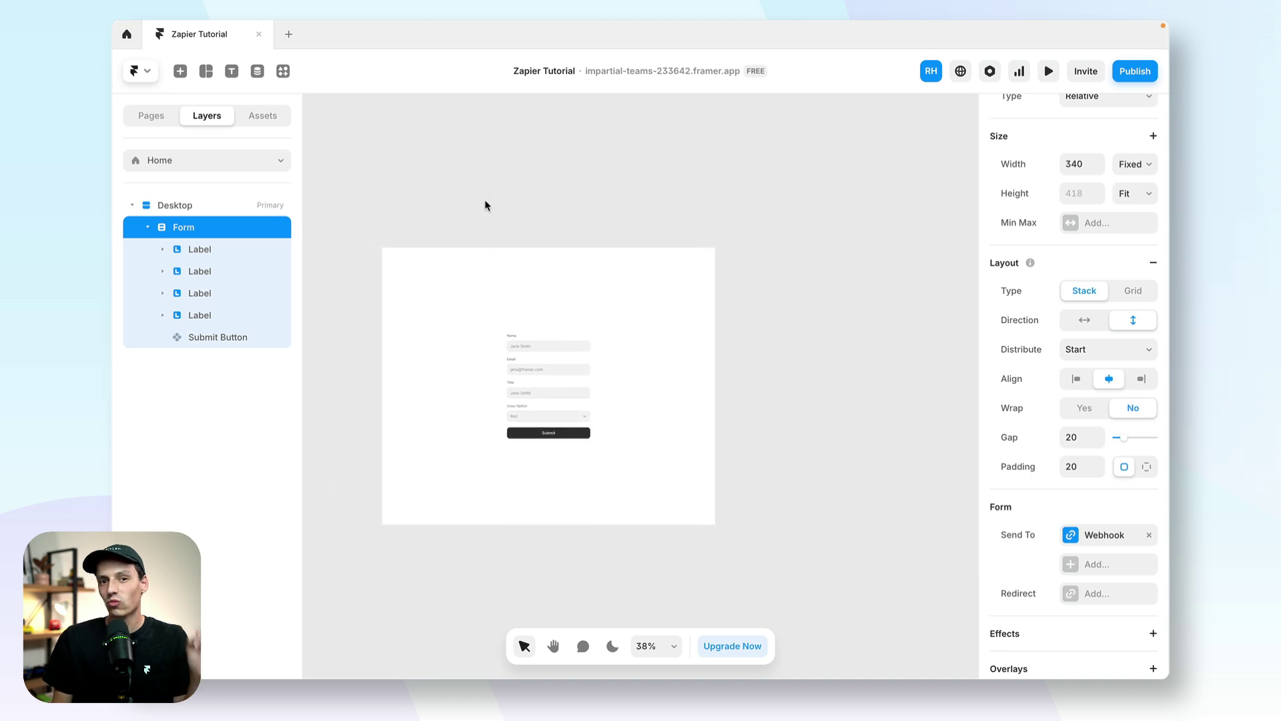
{"action": "left_click", "coordinate": [256, 72]}
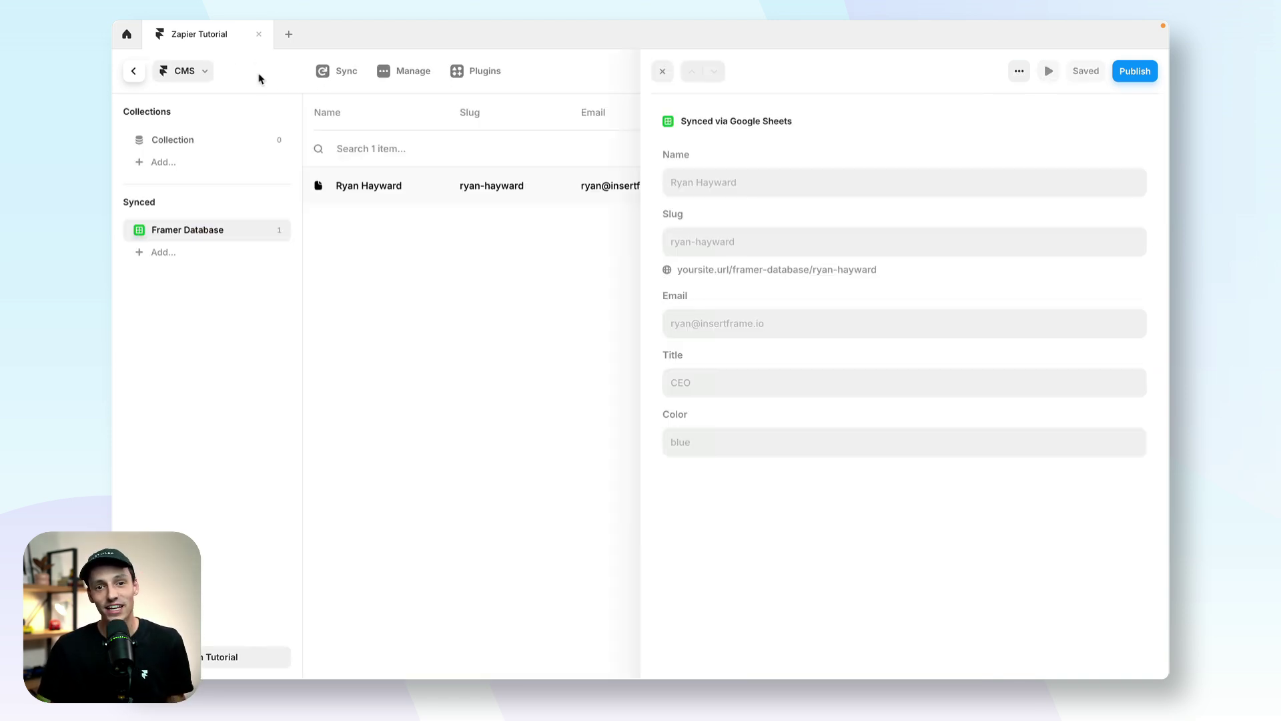
{"action": "left_click", "coordinate": [400, 386]}
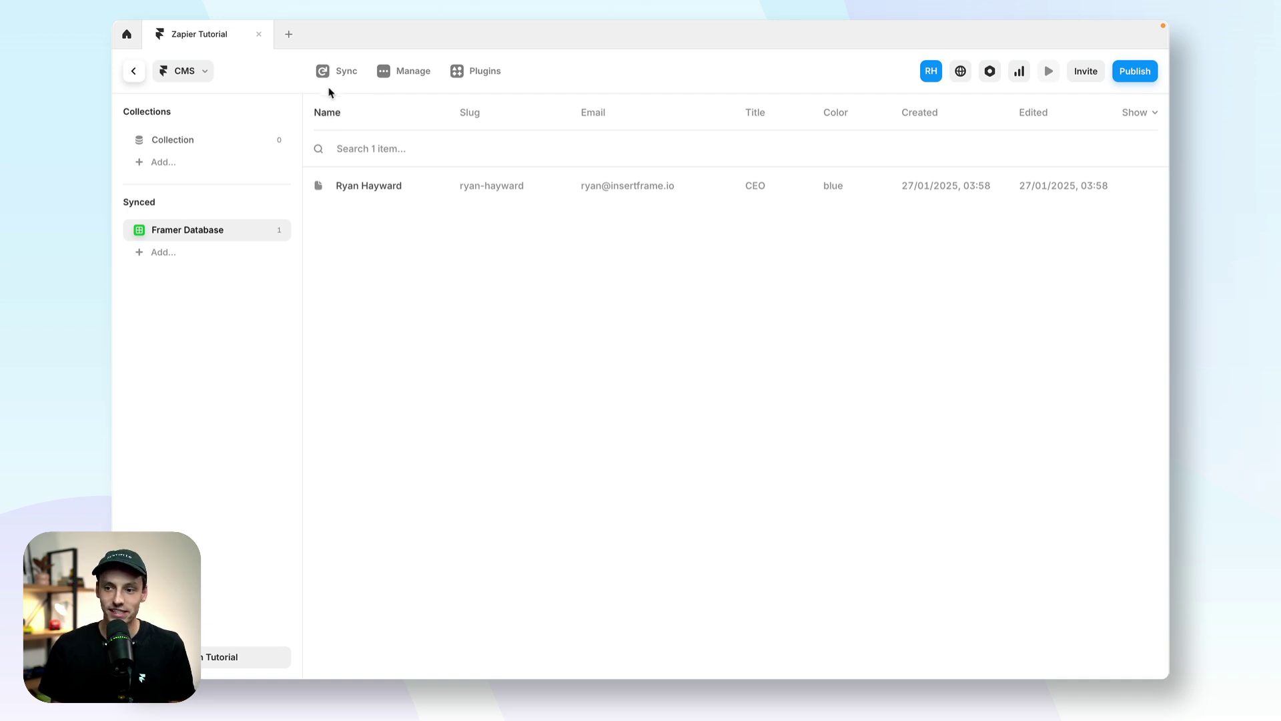
{"action": "left_click", "coordinate": [338, 71]}
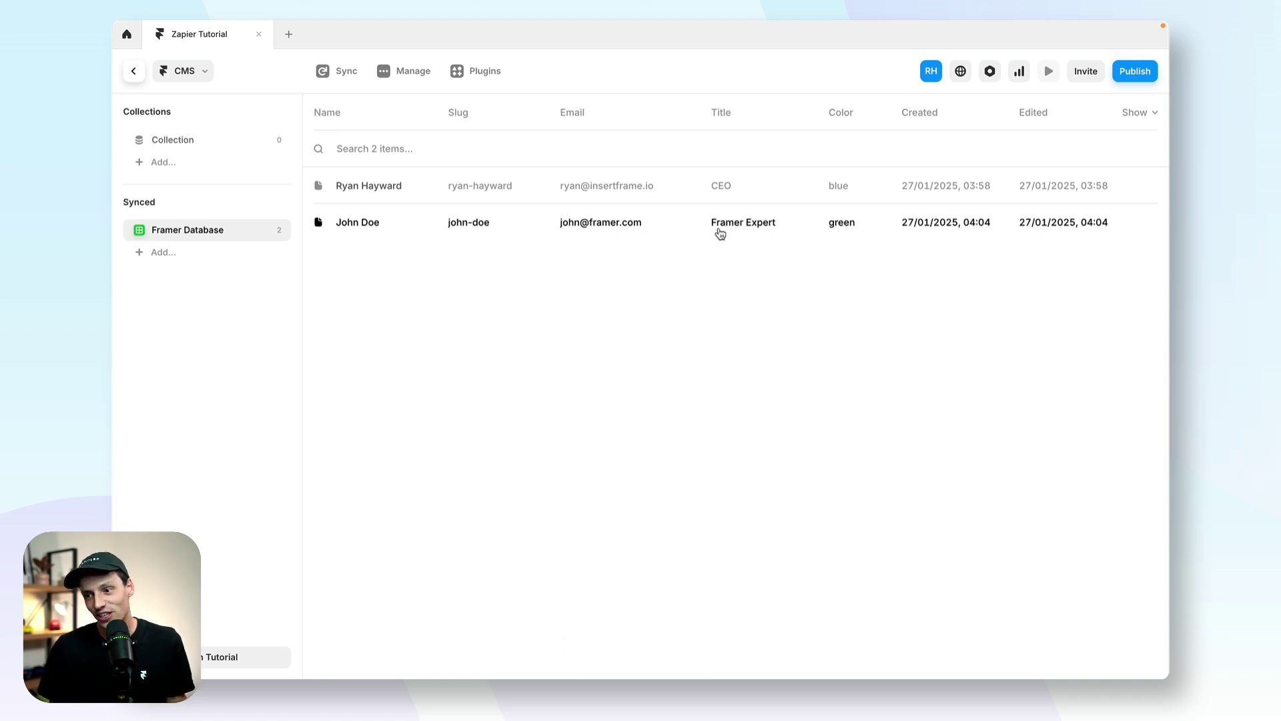
{"action": "left_click", "coordinate": [134, 73]}
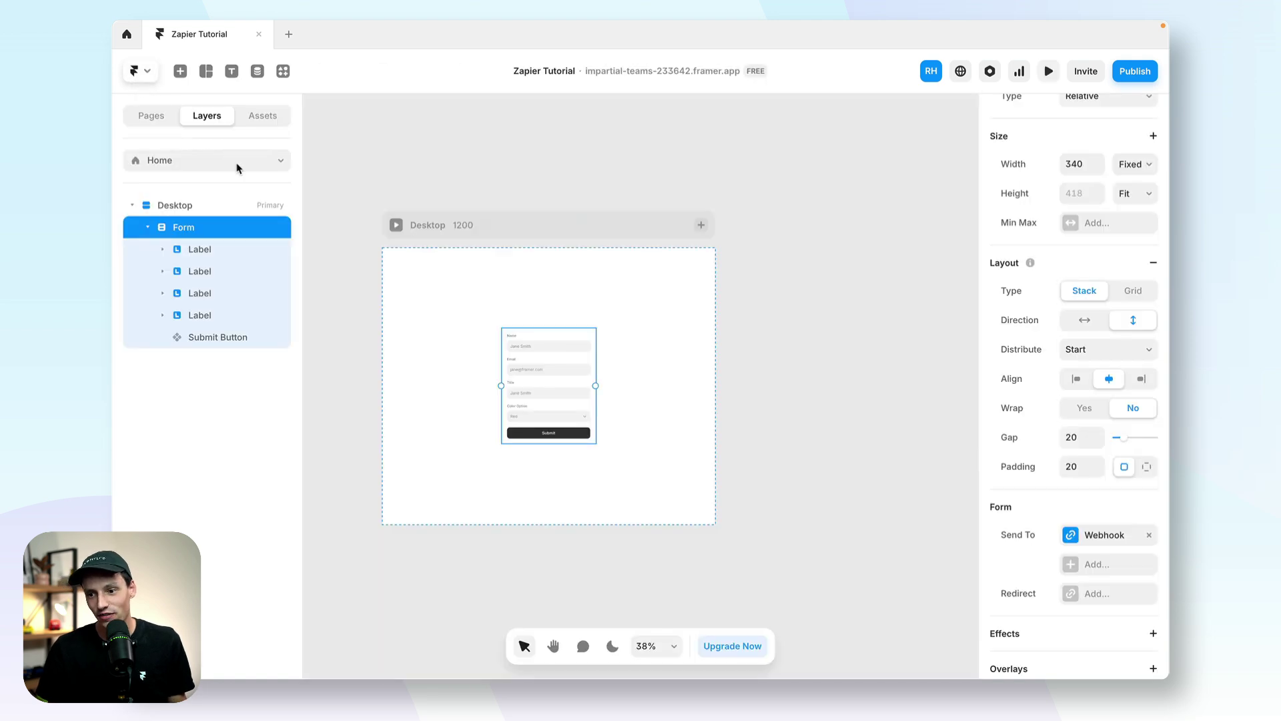
Step: Switch to the /database page to see the blue CEO card and the green-topped Framer Expert card
{"action": "left_click", "coordinate": [194, 160]}
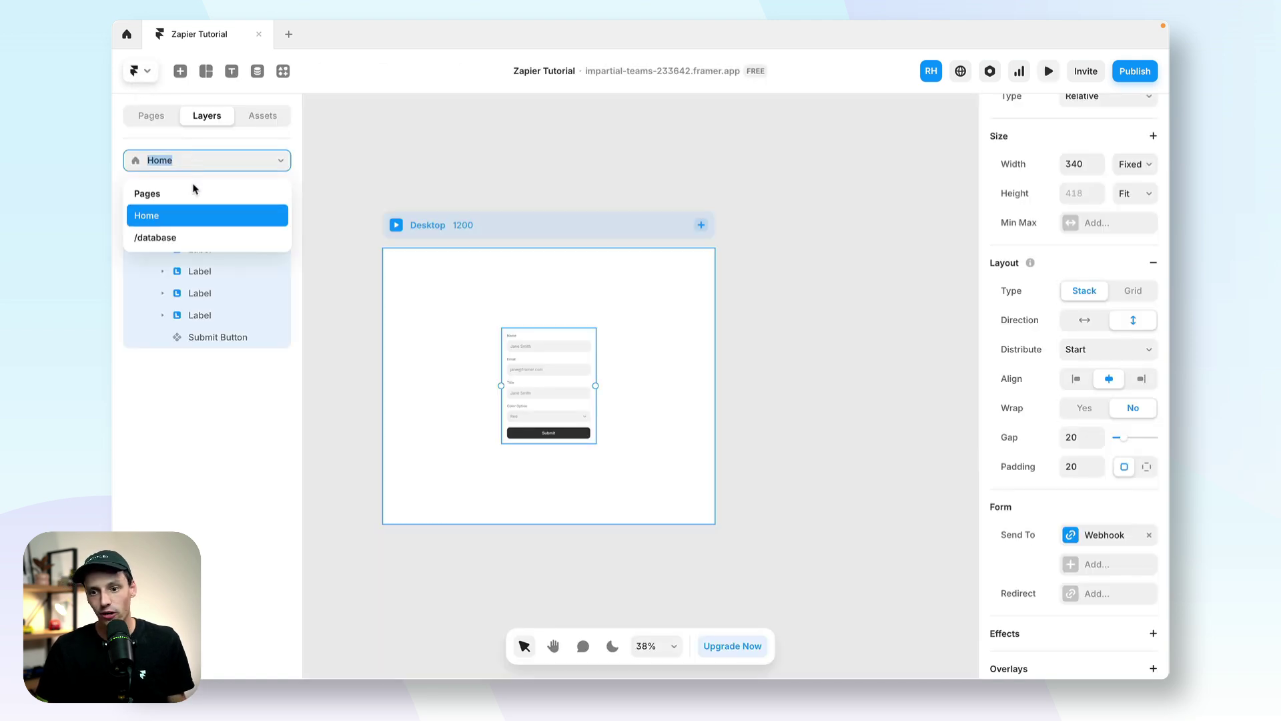
{"action": "left_click", "coordinate": [180, 232]}
{"action": "scroll", "coordinate": [600, 433], "scroll_direction": "up", "scroll_amount": 5}
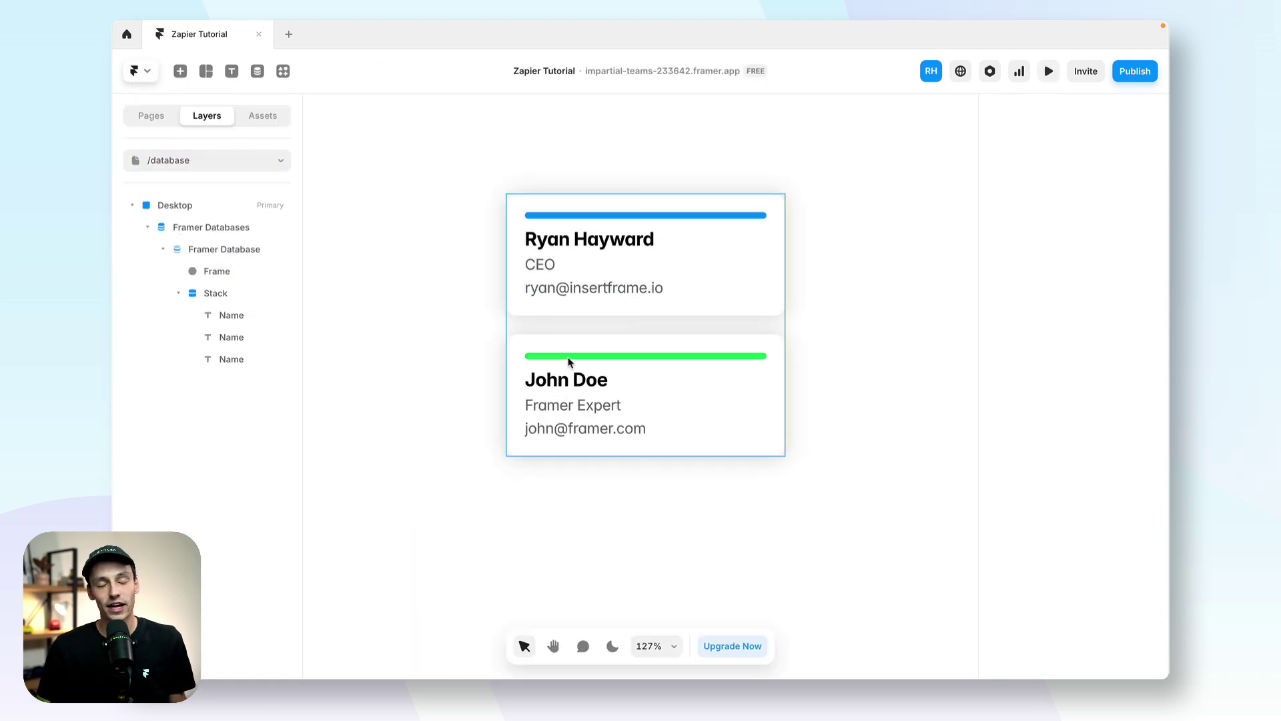
{"action": "scroll", "coordinate": [571, 361], "scroll_direction": "left", "scroll_amount": 2}
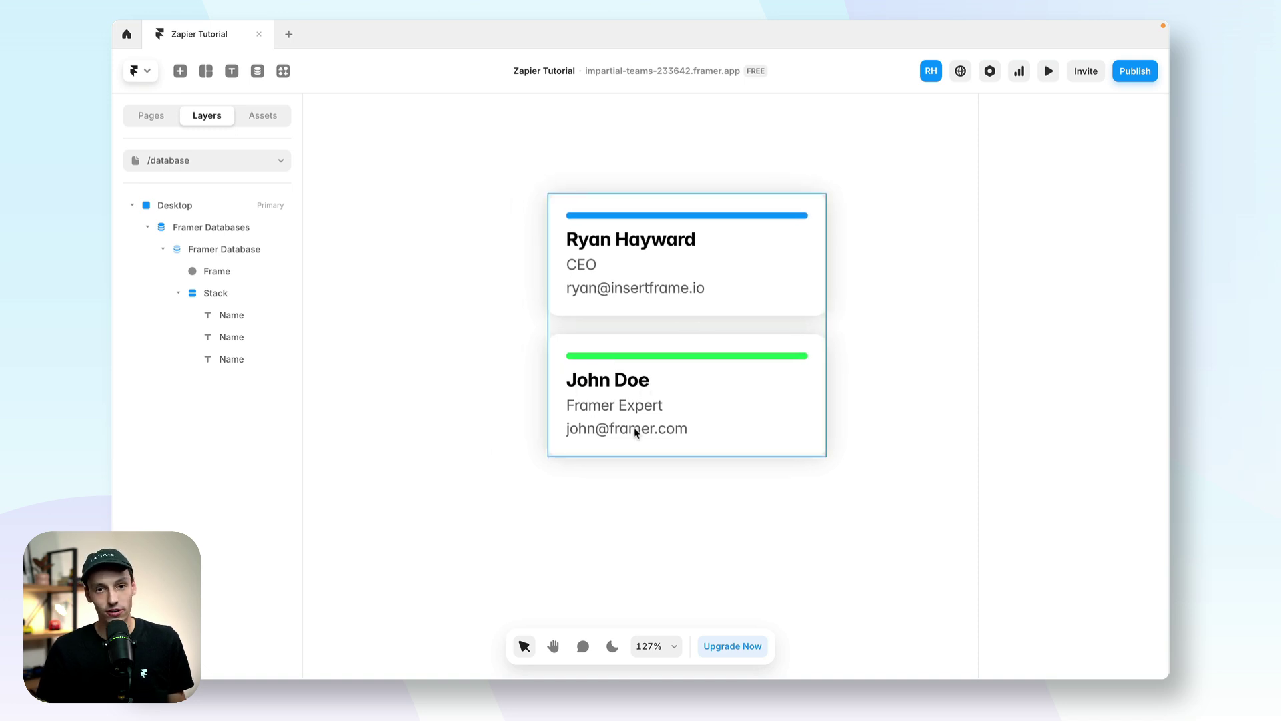
{"action": "scroll", "coordinate": [706, 428], "scroll_direction": "down", "scroll_amount": 1}
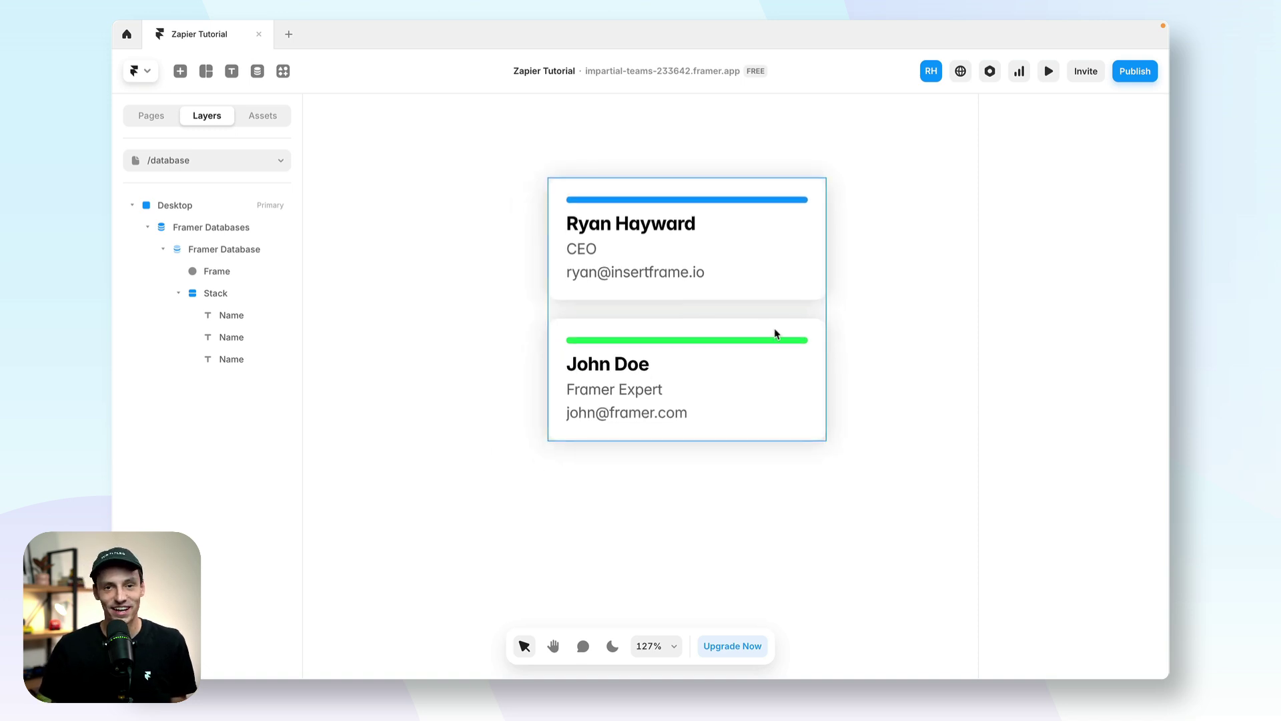